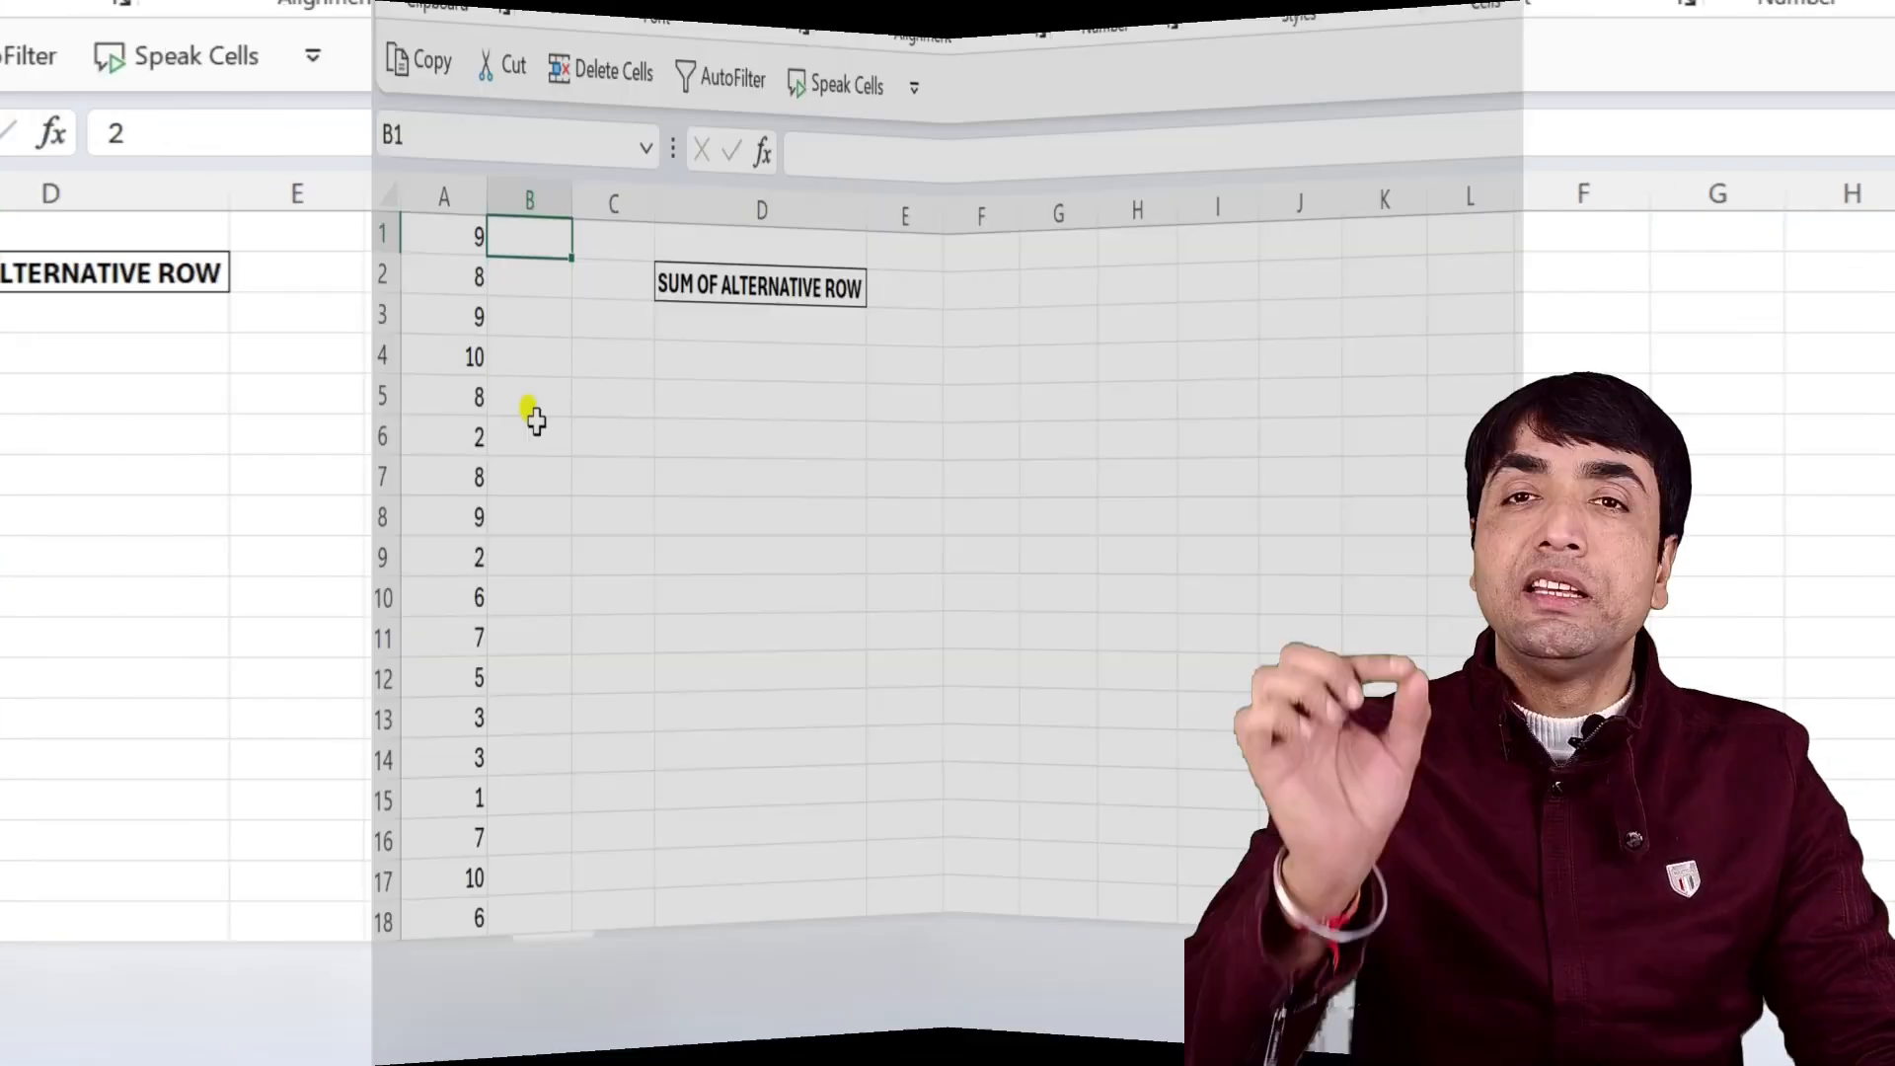
Fill column B beside the numbers with alternating 1 and 0 helper values, starting with 1 in B1.
type("1")
key("Return")
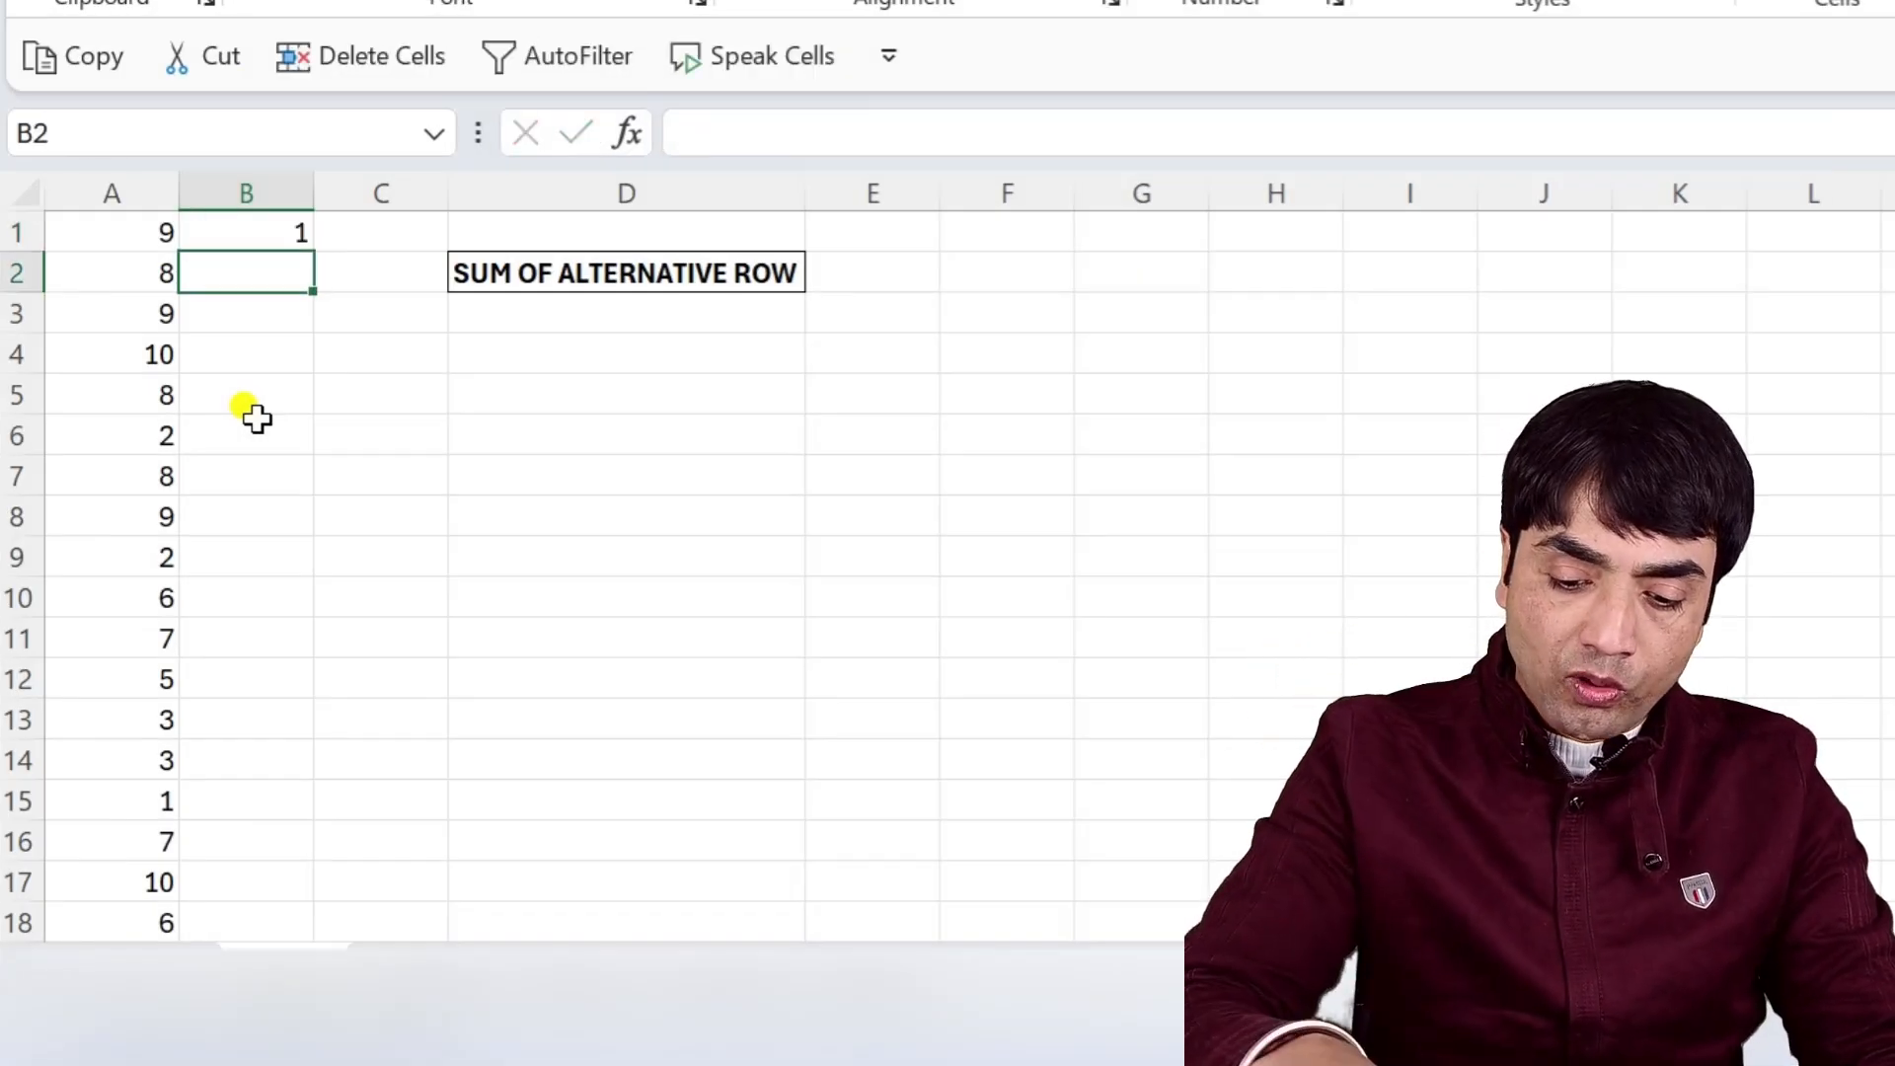
key("Return")
type("1")
key("Return")
type("0")
key("Return")
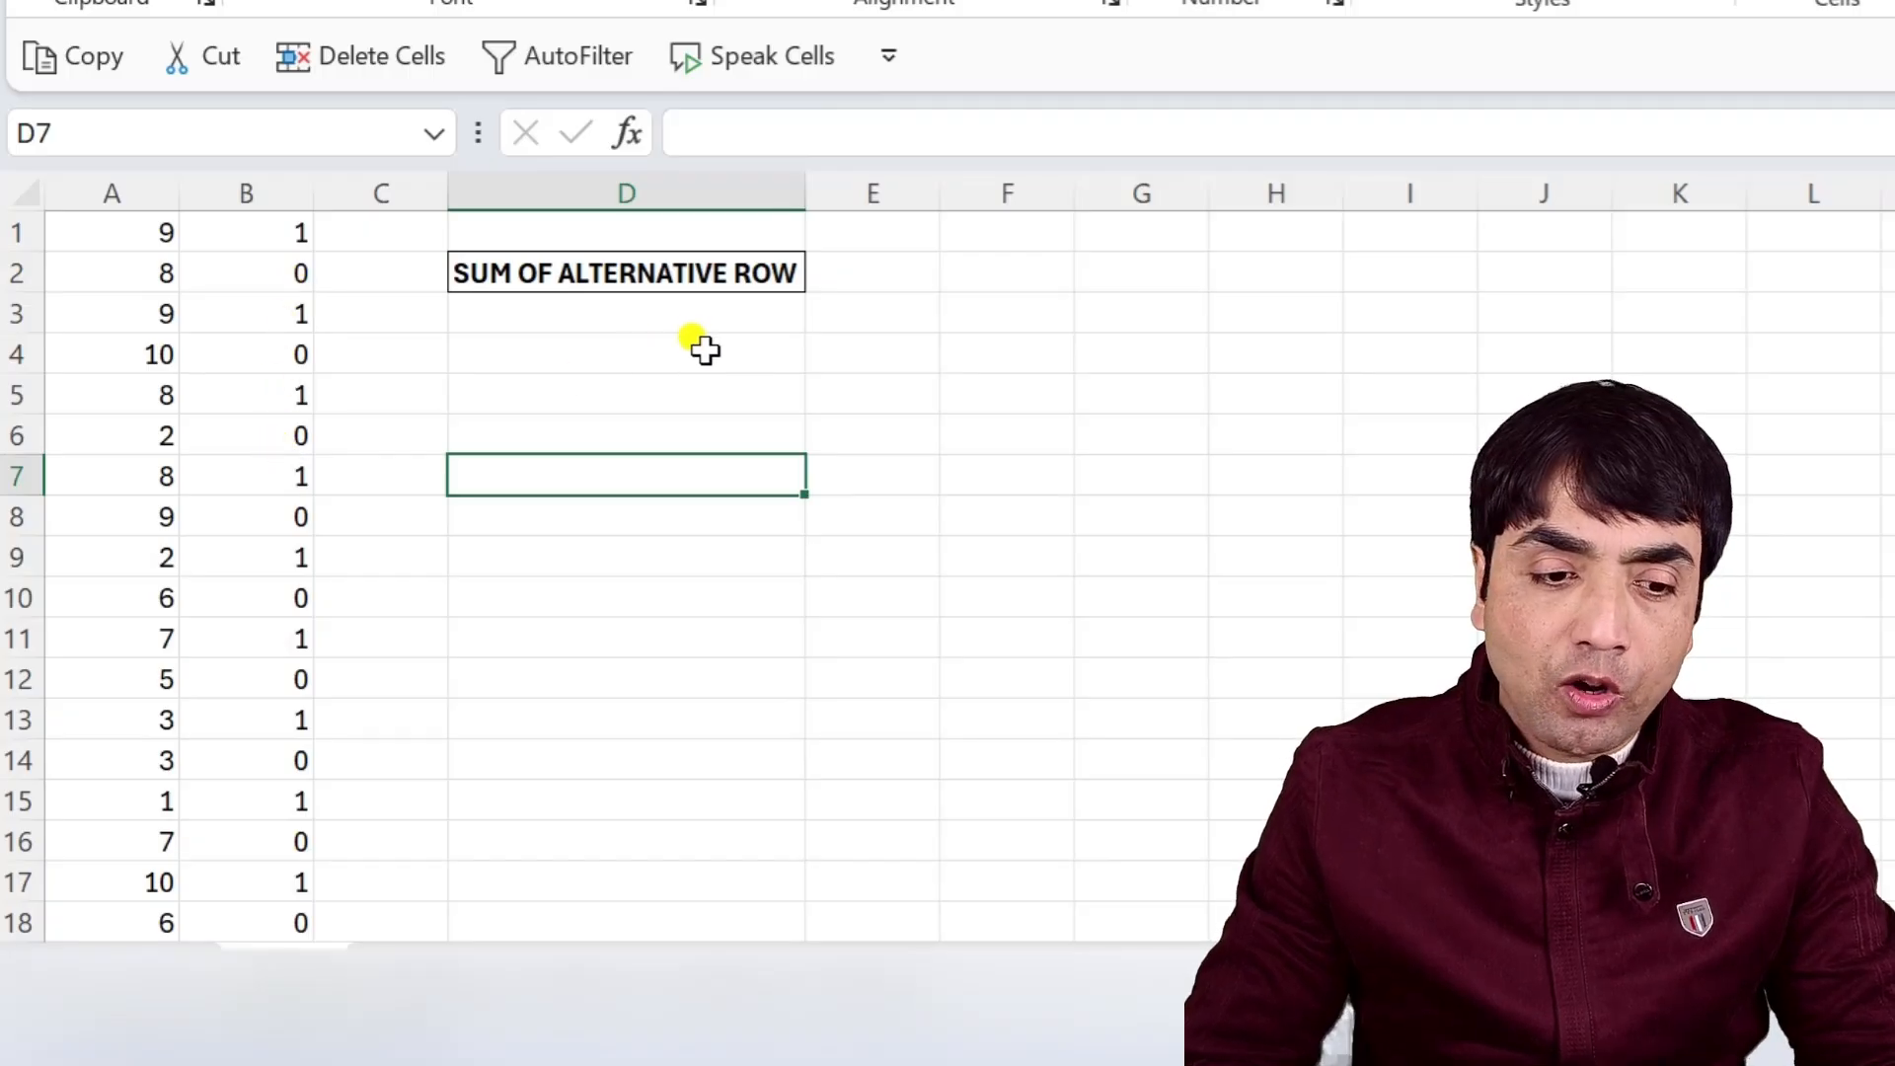
Begin a SUMIF formula in D3 under the heading, using B1:B21 as the range.
left_click(711, 309)
type("=sumif")
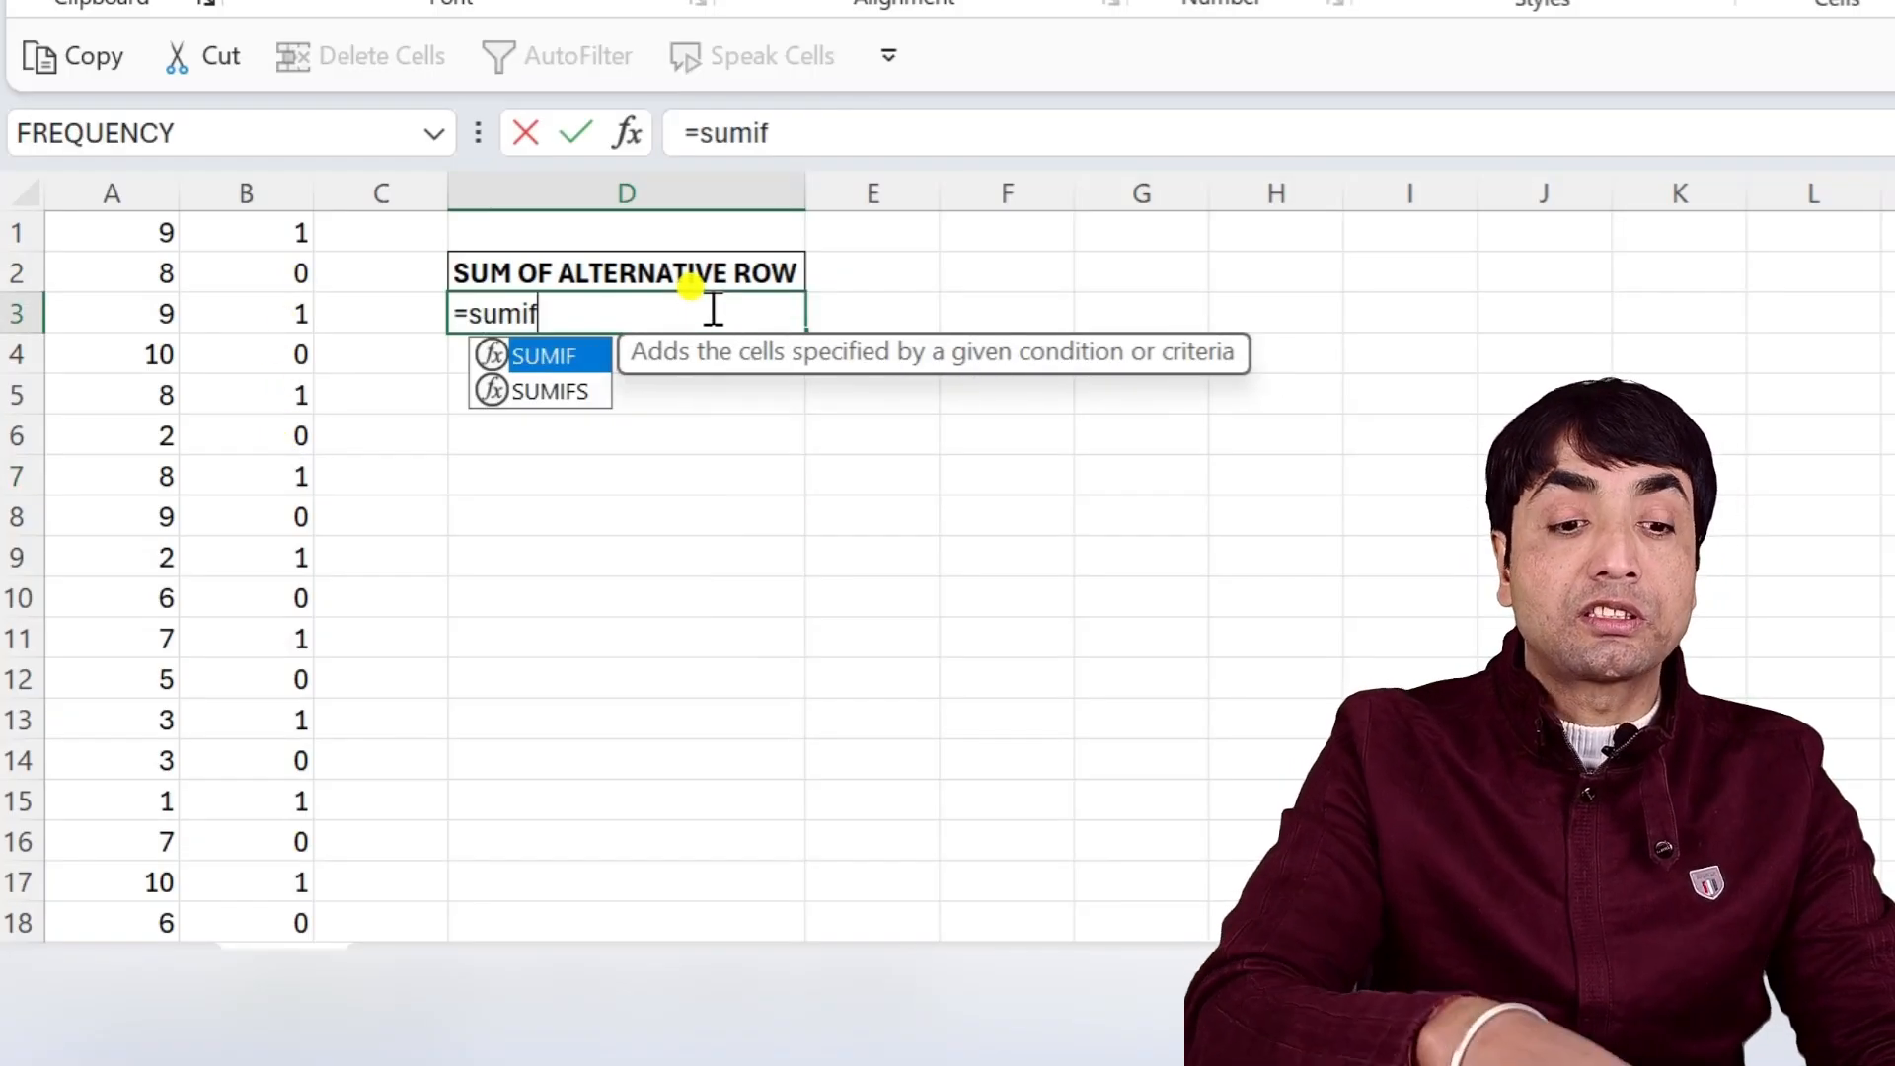
key("Tab")
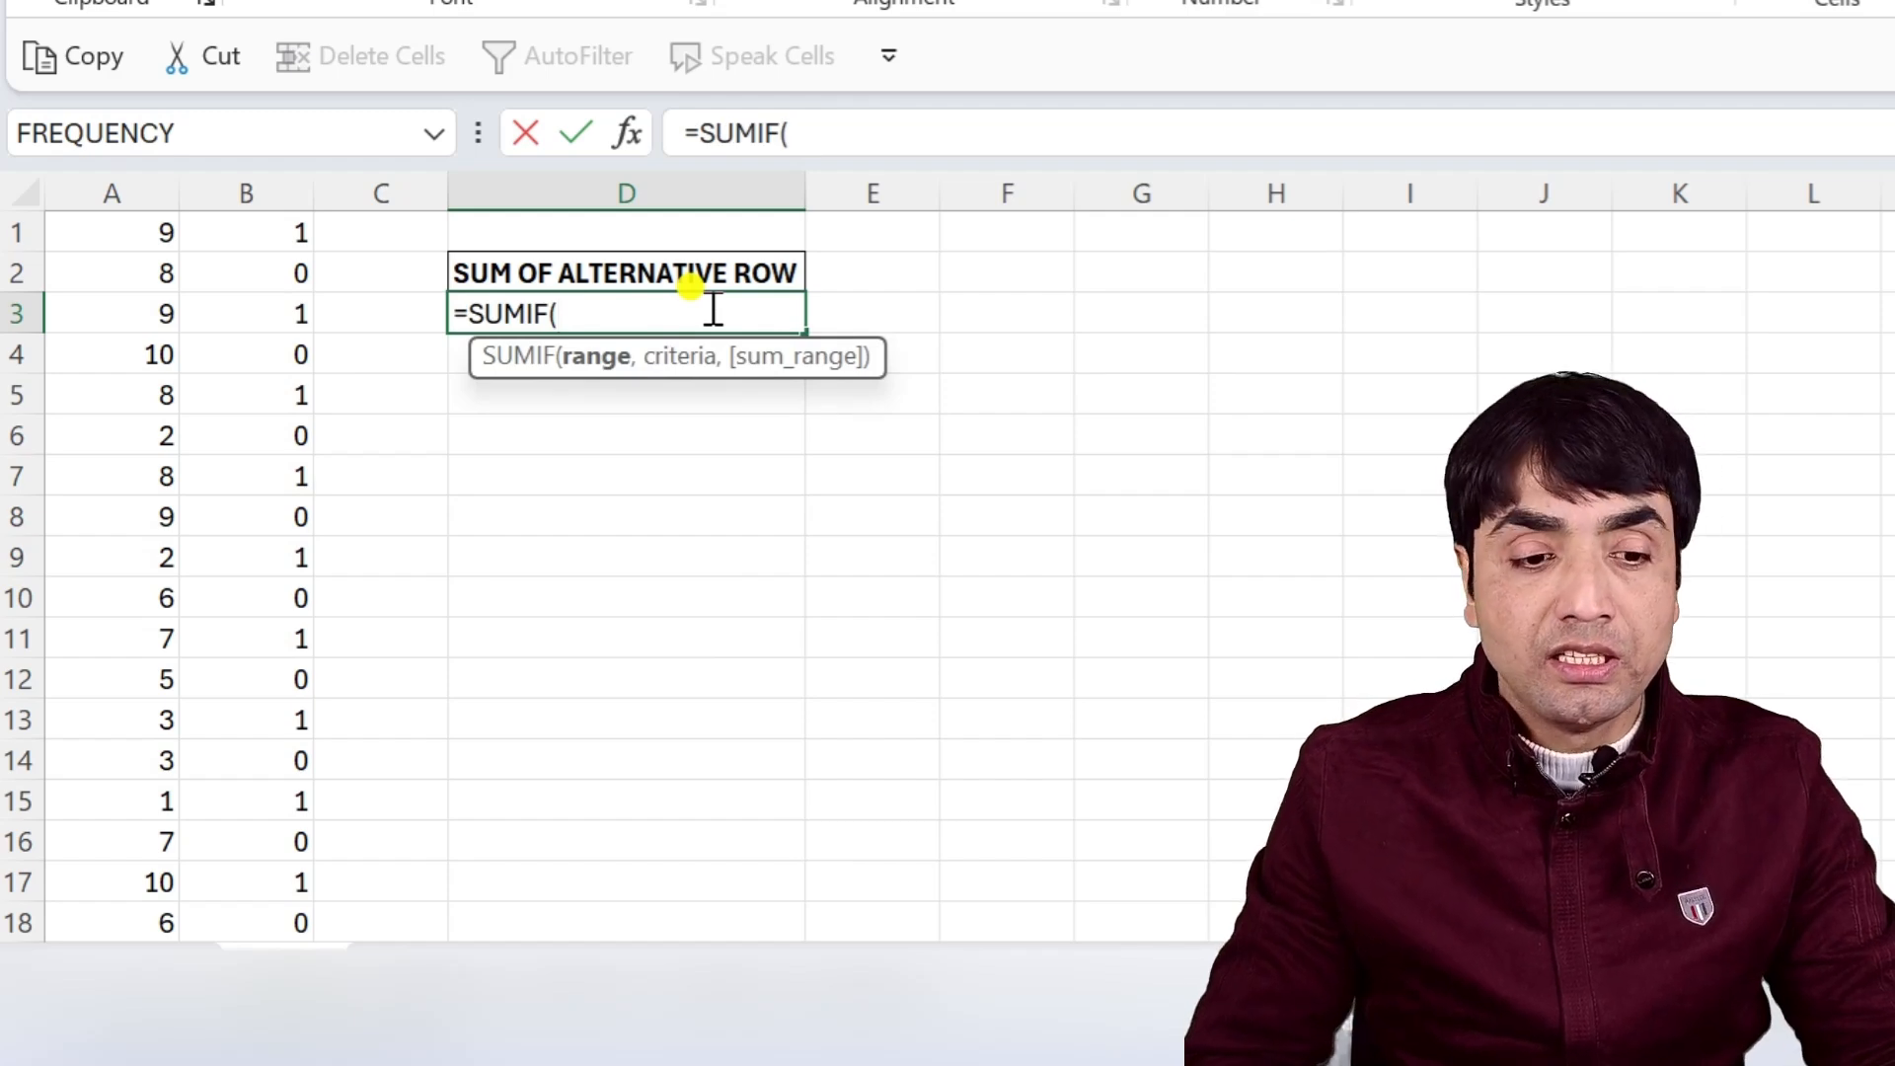
left_click(288, 237)
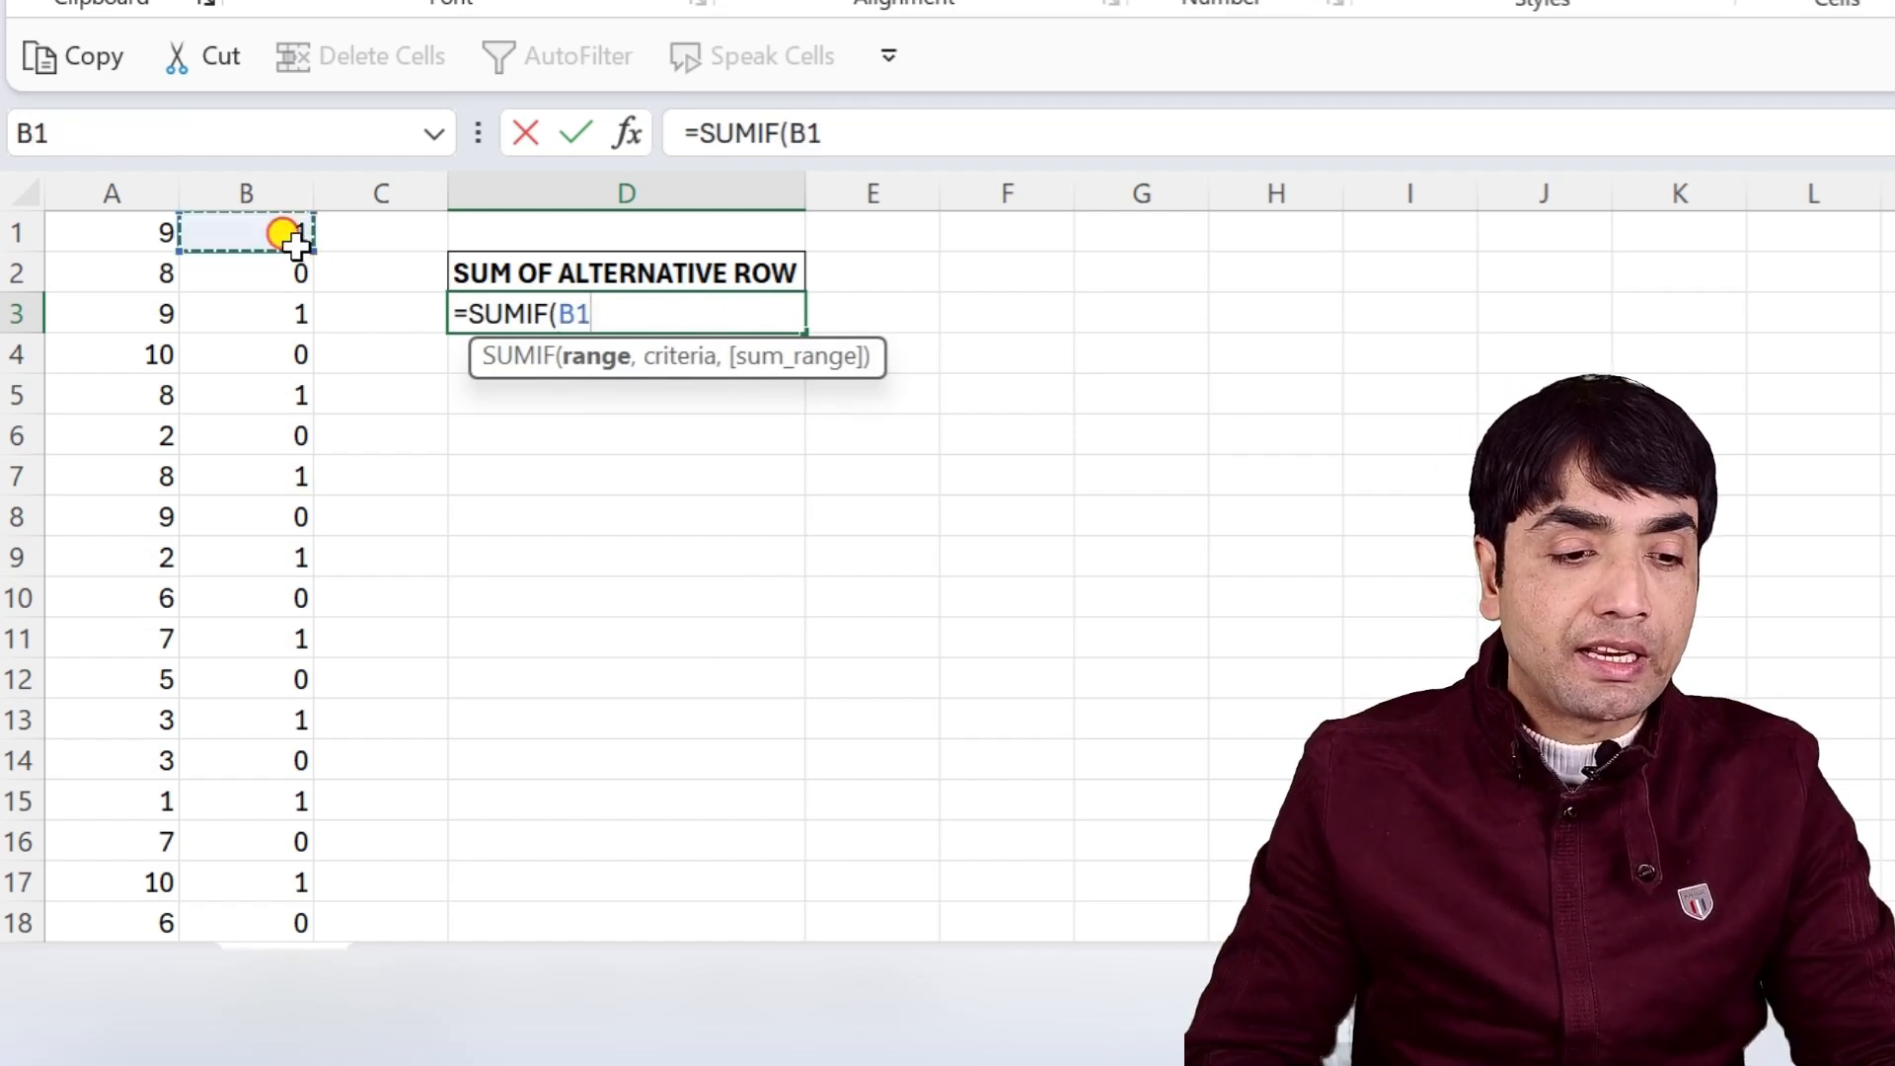
key("ctrl+shift+Down")
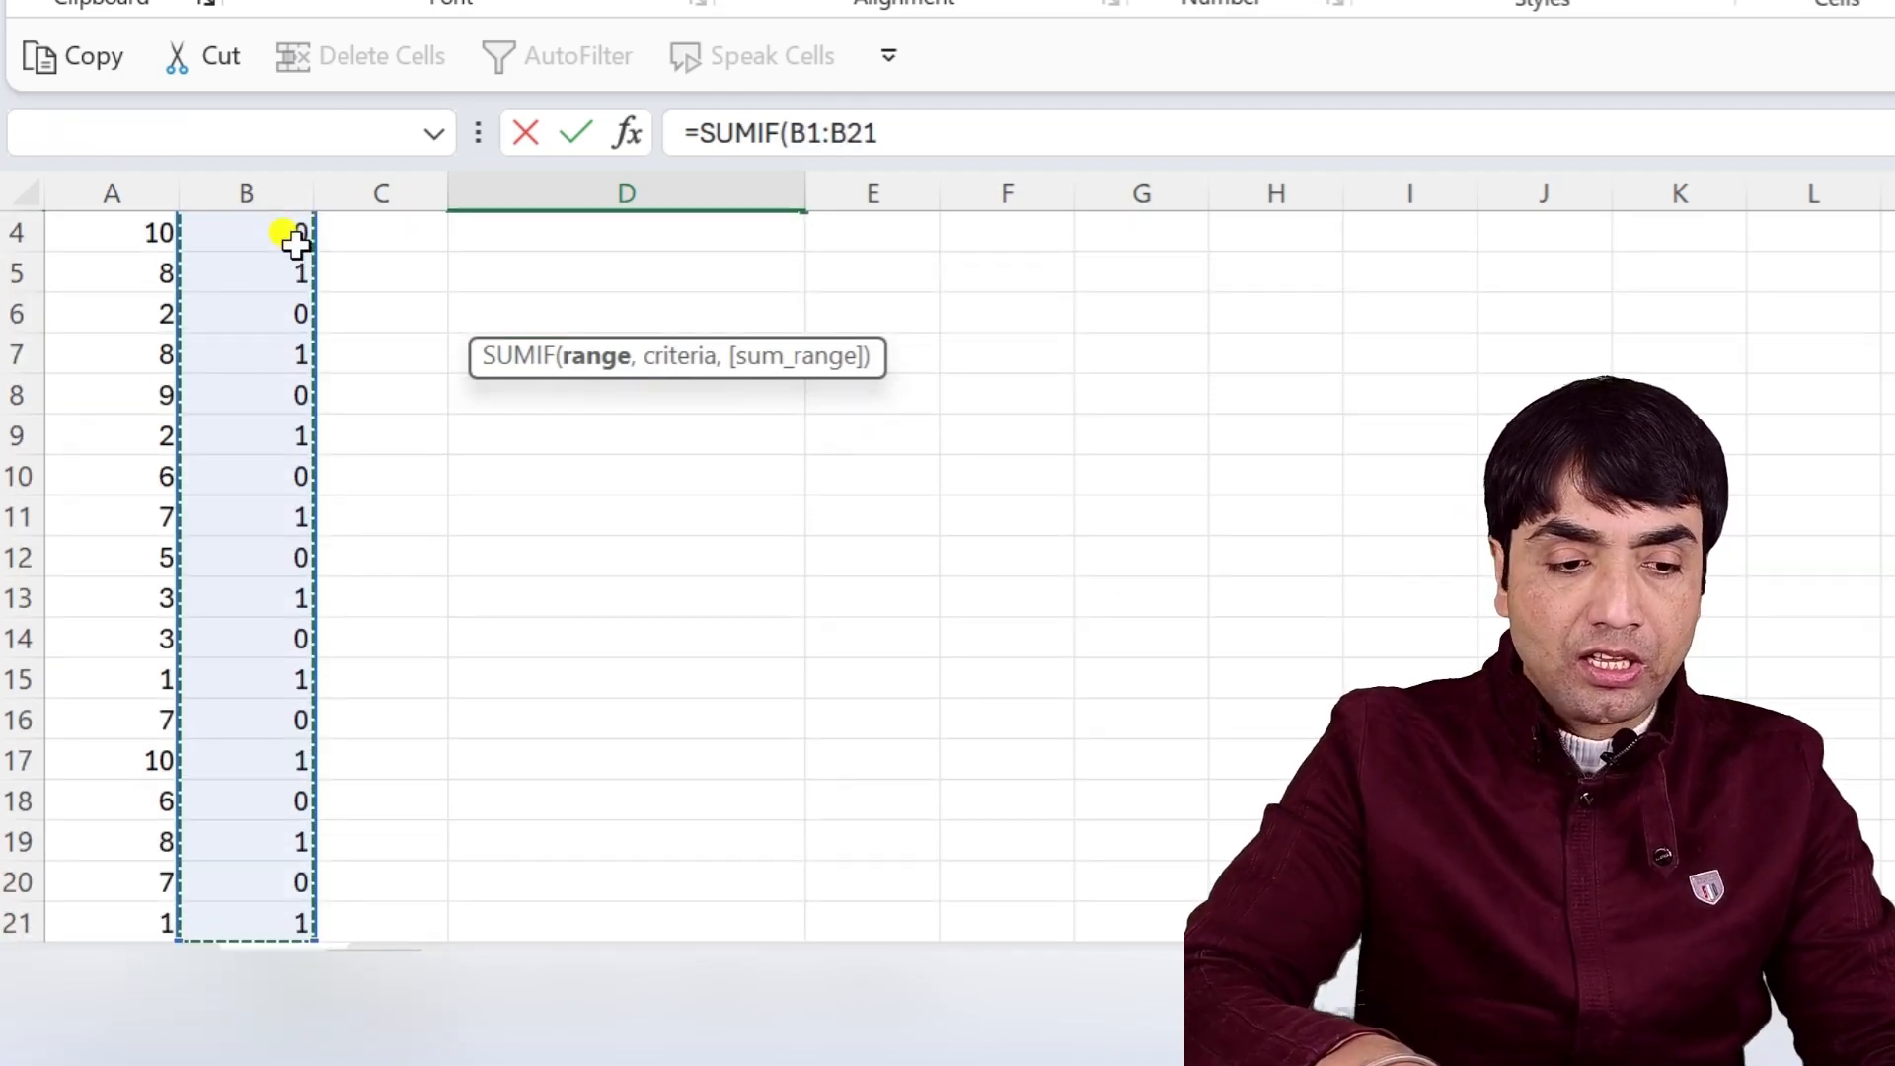
type(",")
scroll(296, 244, "up", 1)
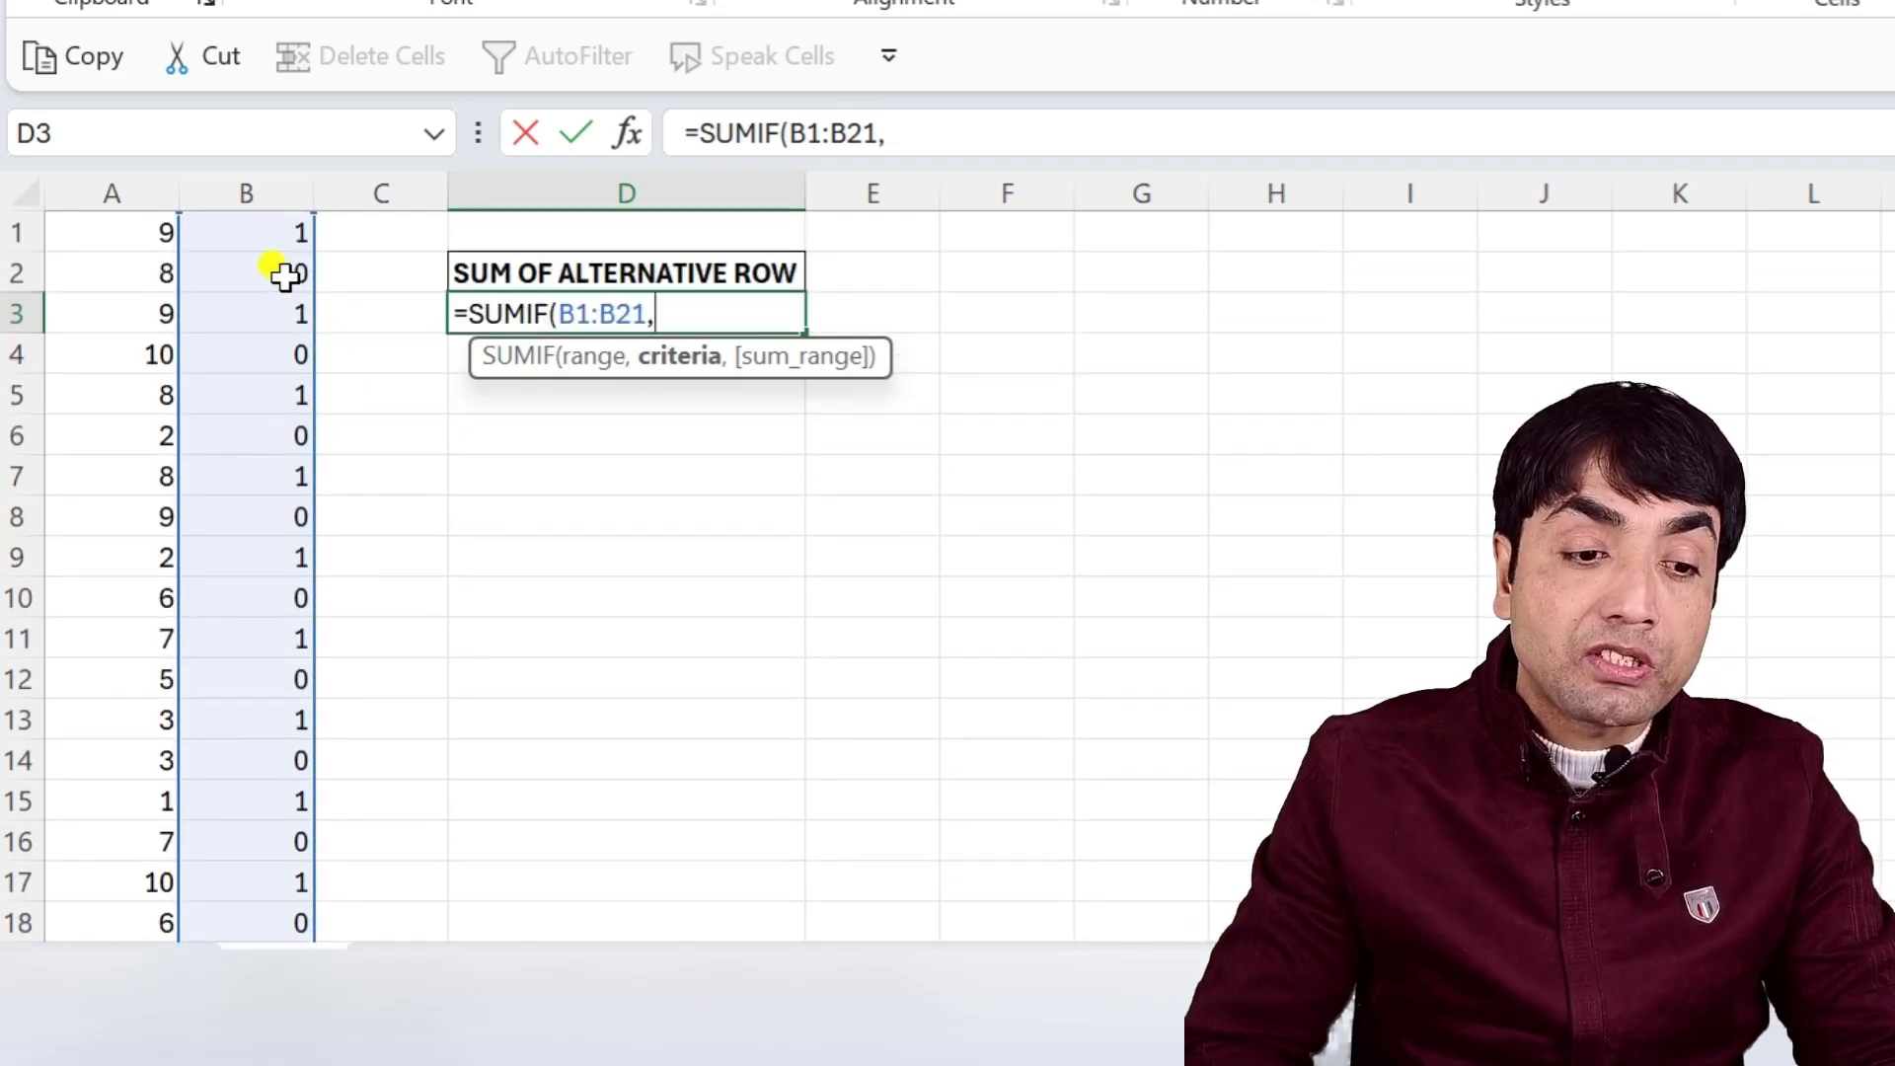
Complete the SUMIF with B1:B21 as criteria and A1:A21 as the sum range, and enter it.
left_click(278, 237)
key("ctrl+shift+Down")
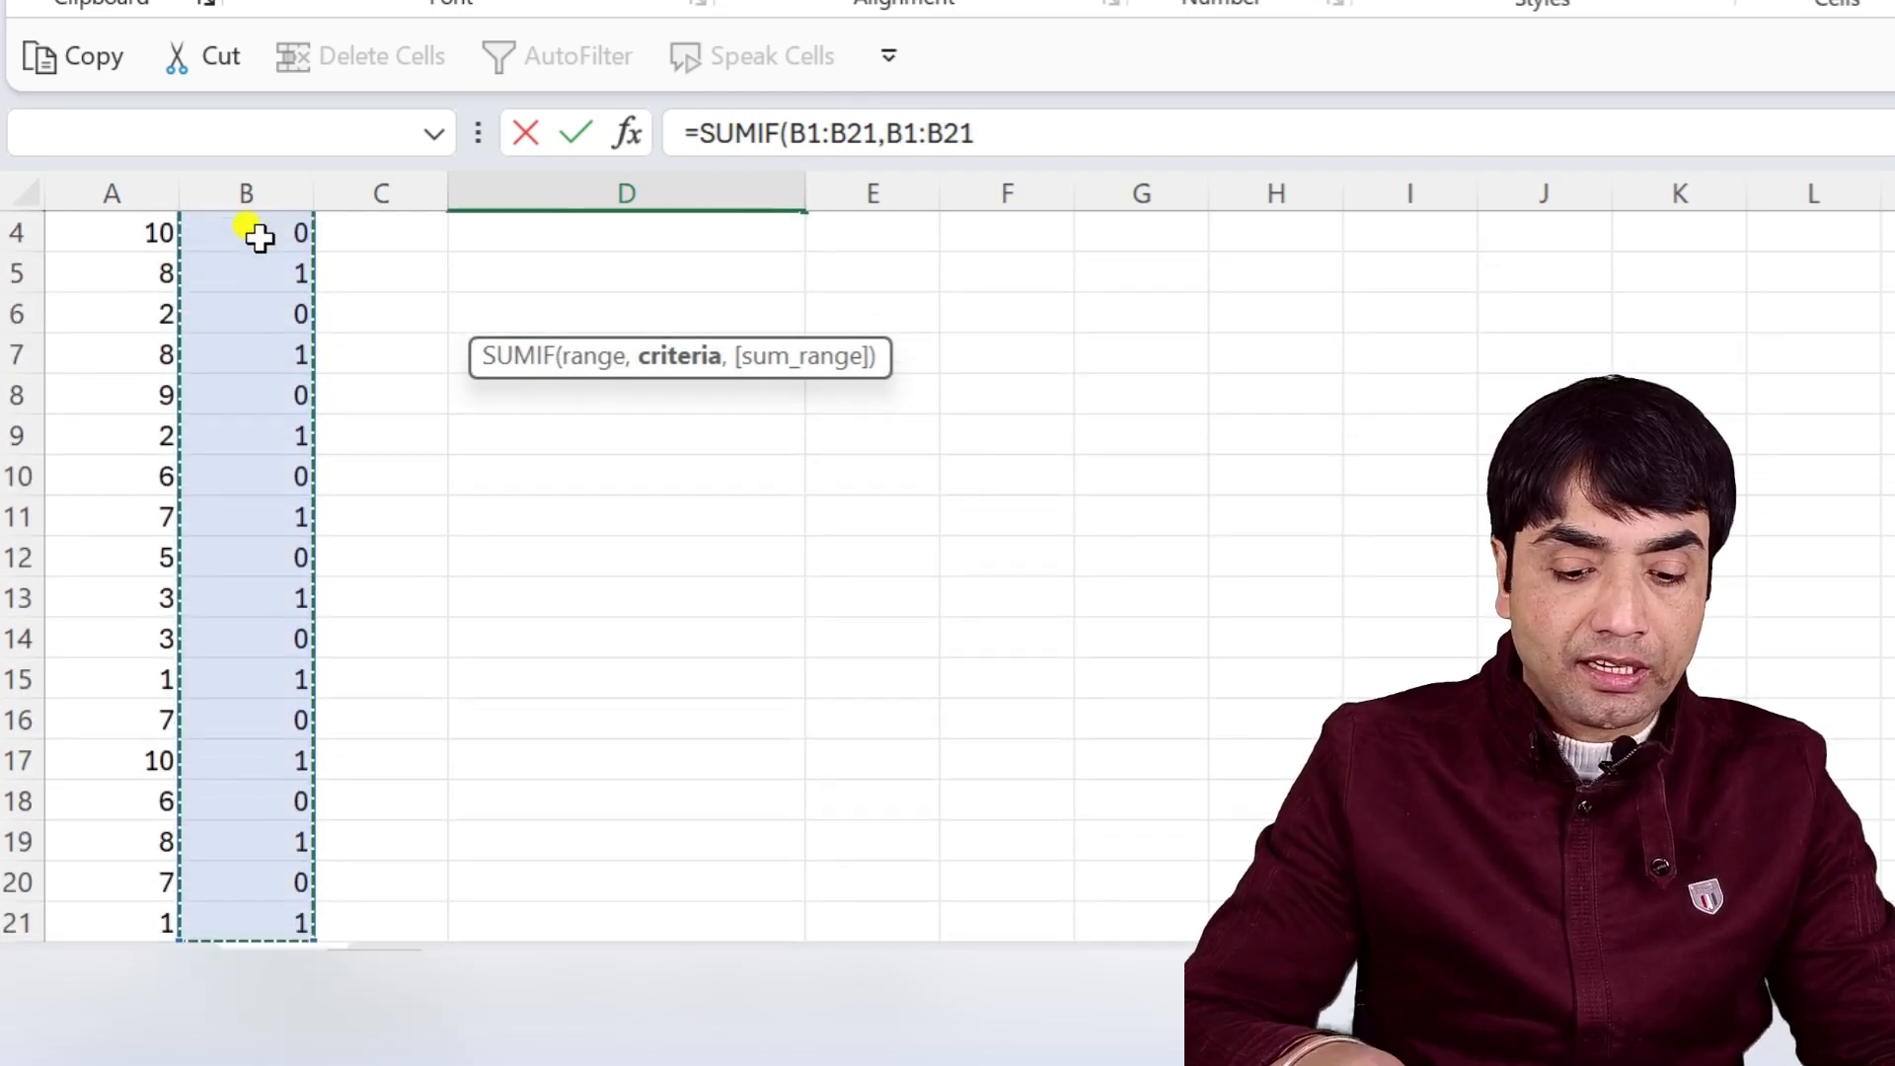
type(",")
scroll(211, 317, "up", 1)
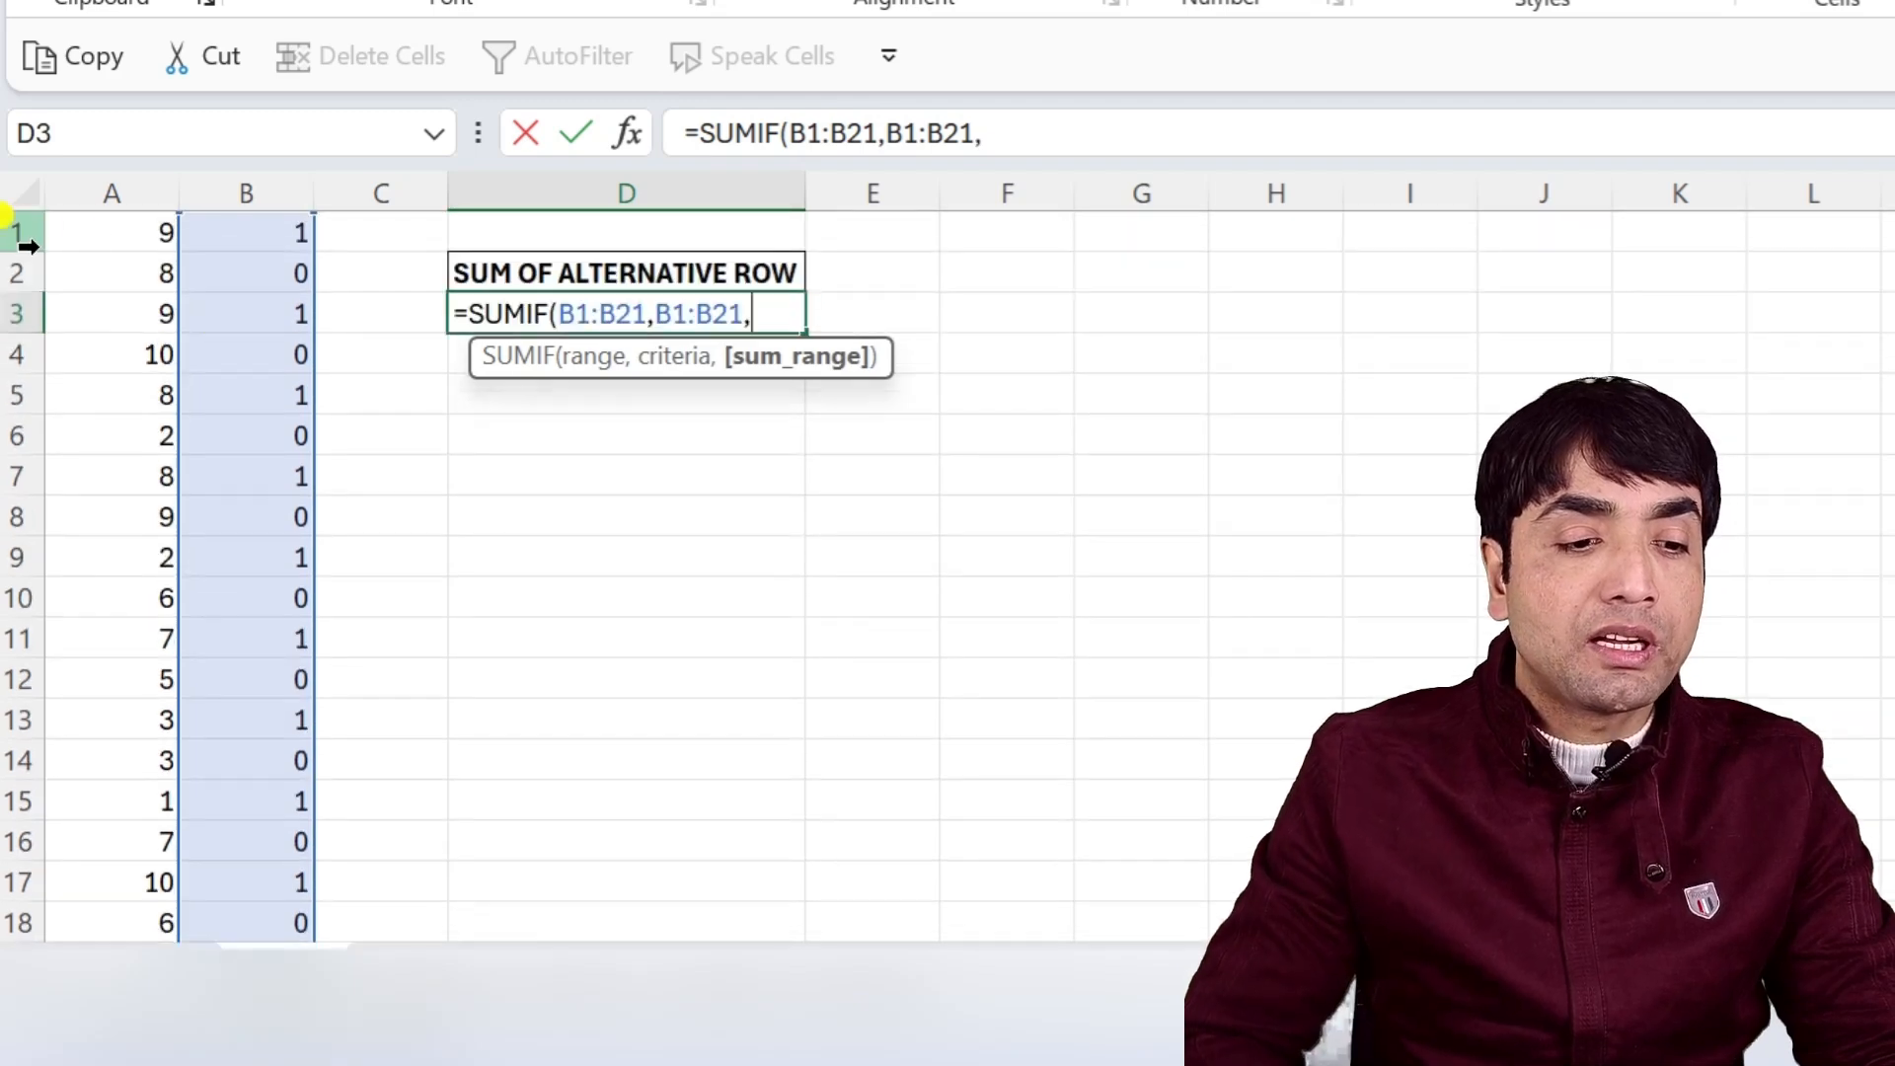
left_click(96, 247)
key("ctrl+shift+Down")
type(")")
scroll(68, 211, "up", 1)
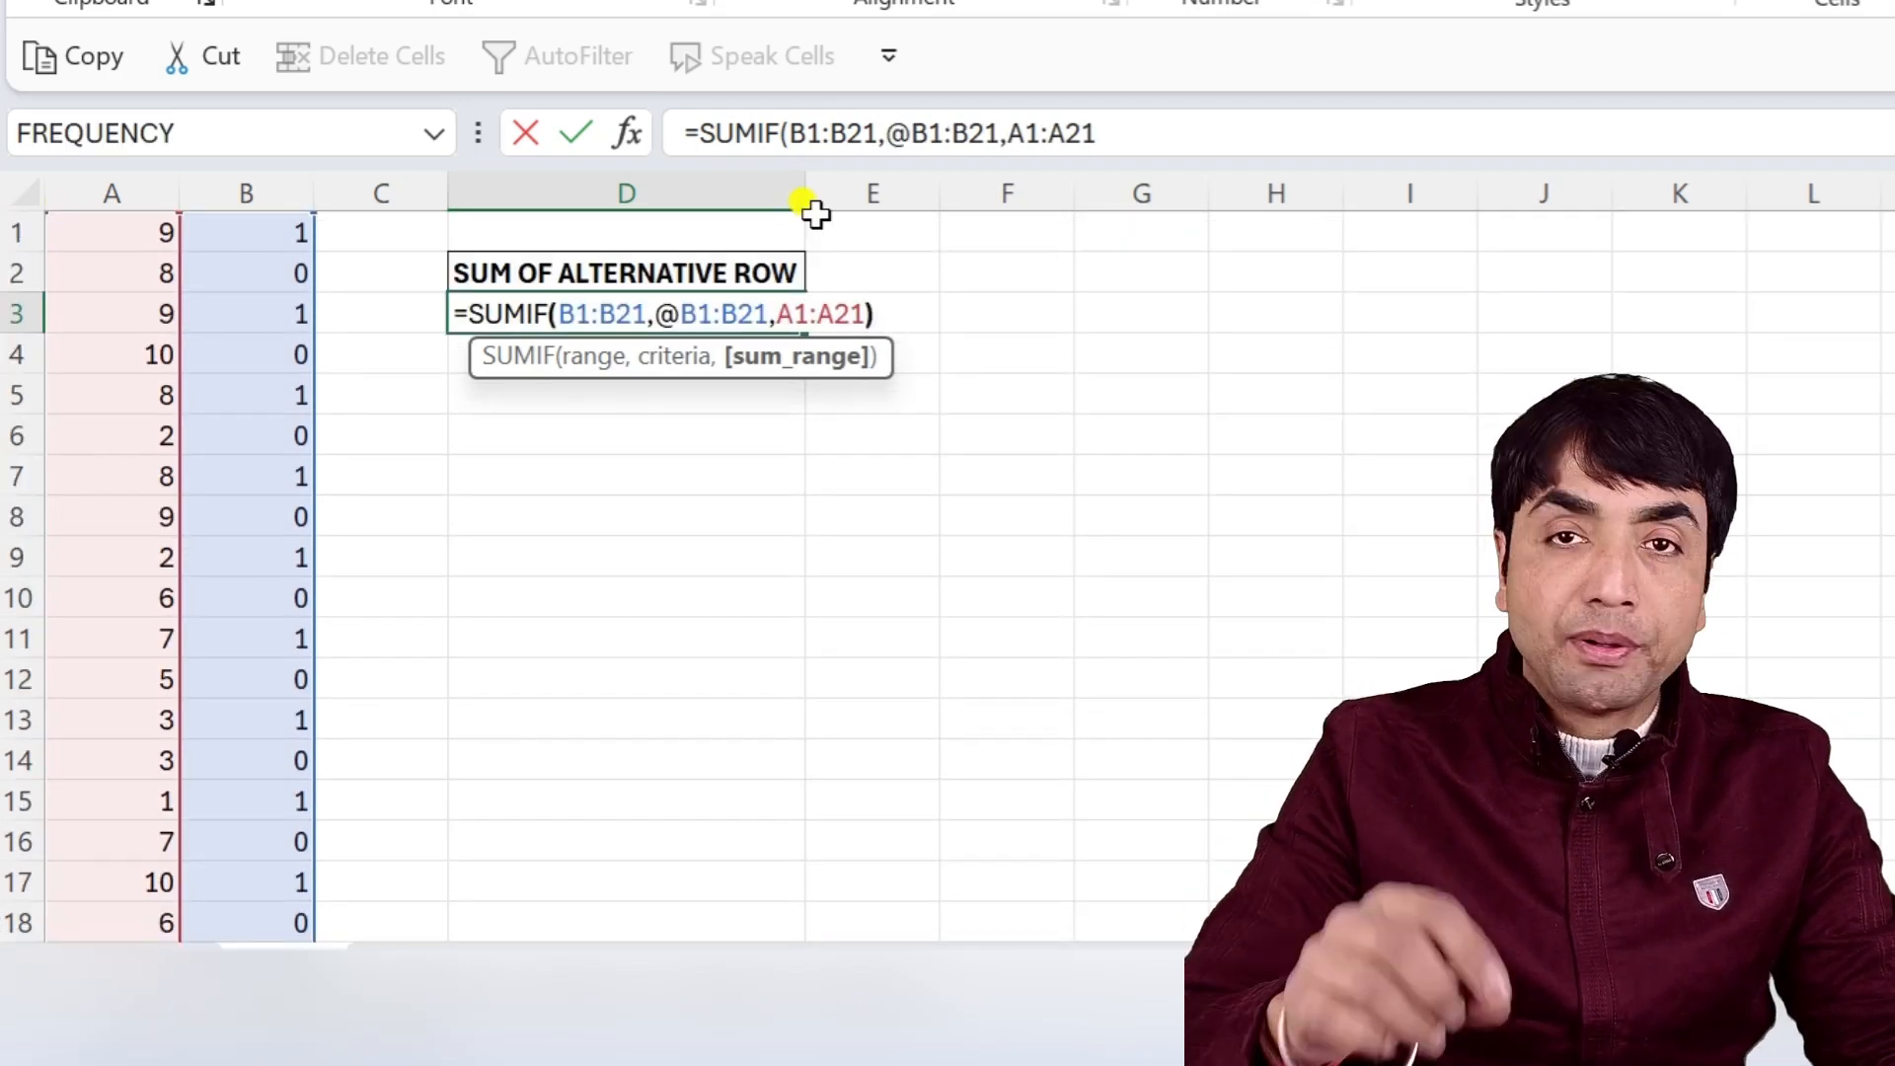
key("Return")
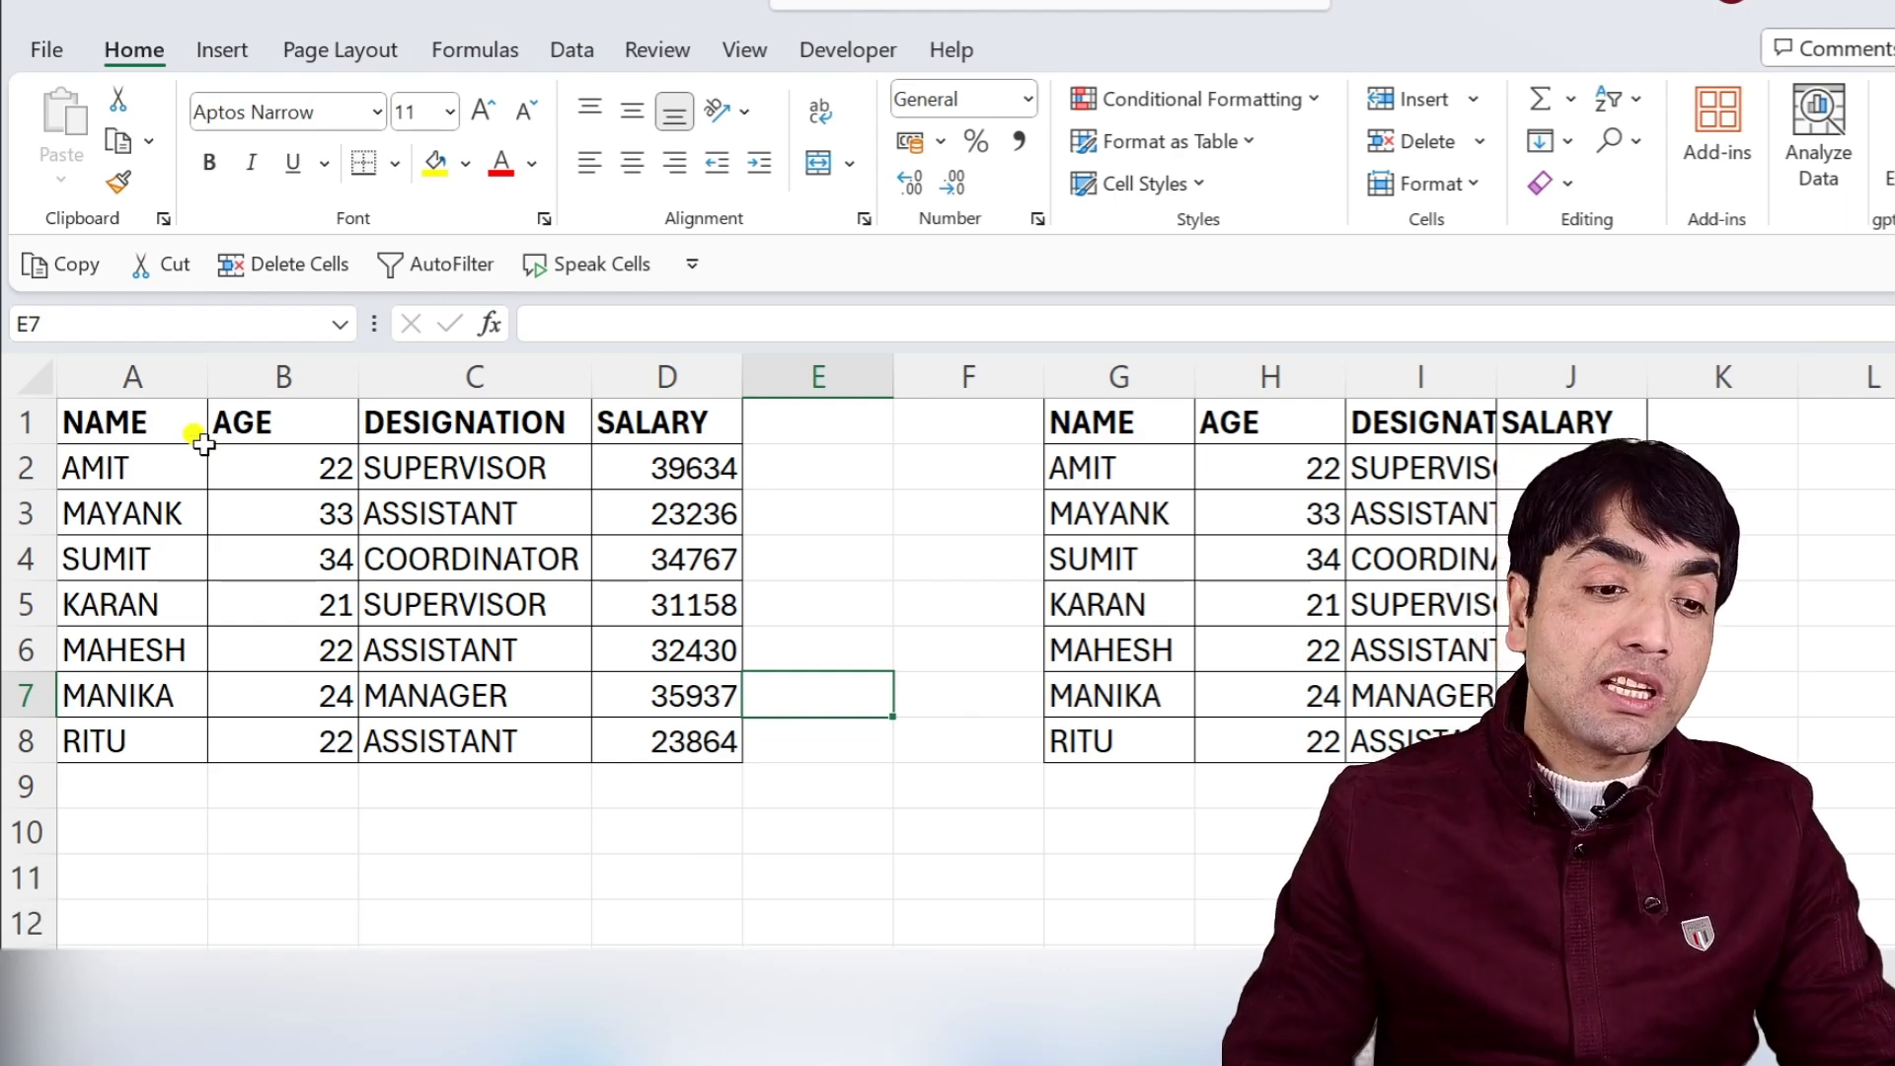
Create a formula-based conditional formatting rule for A1:D8 using MOD(ROW(),2) to target alternate rows.
left_click_drag(117, 419, 681, 732)
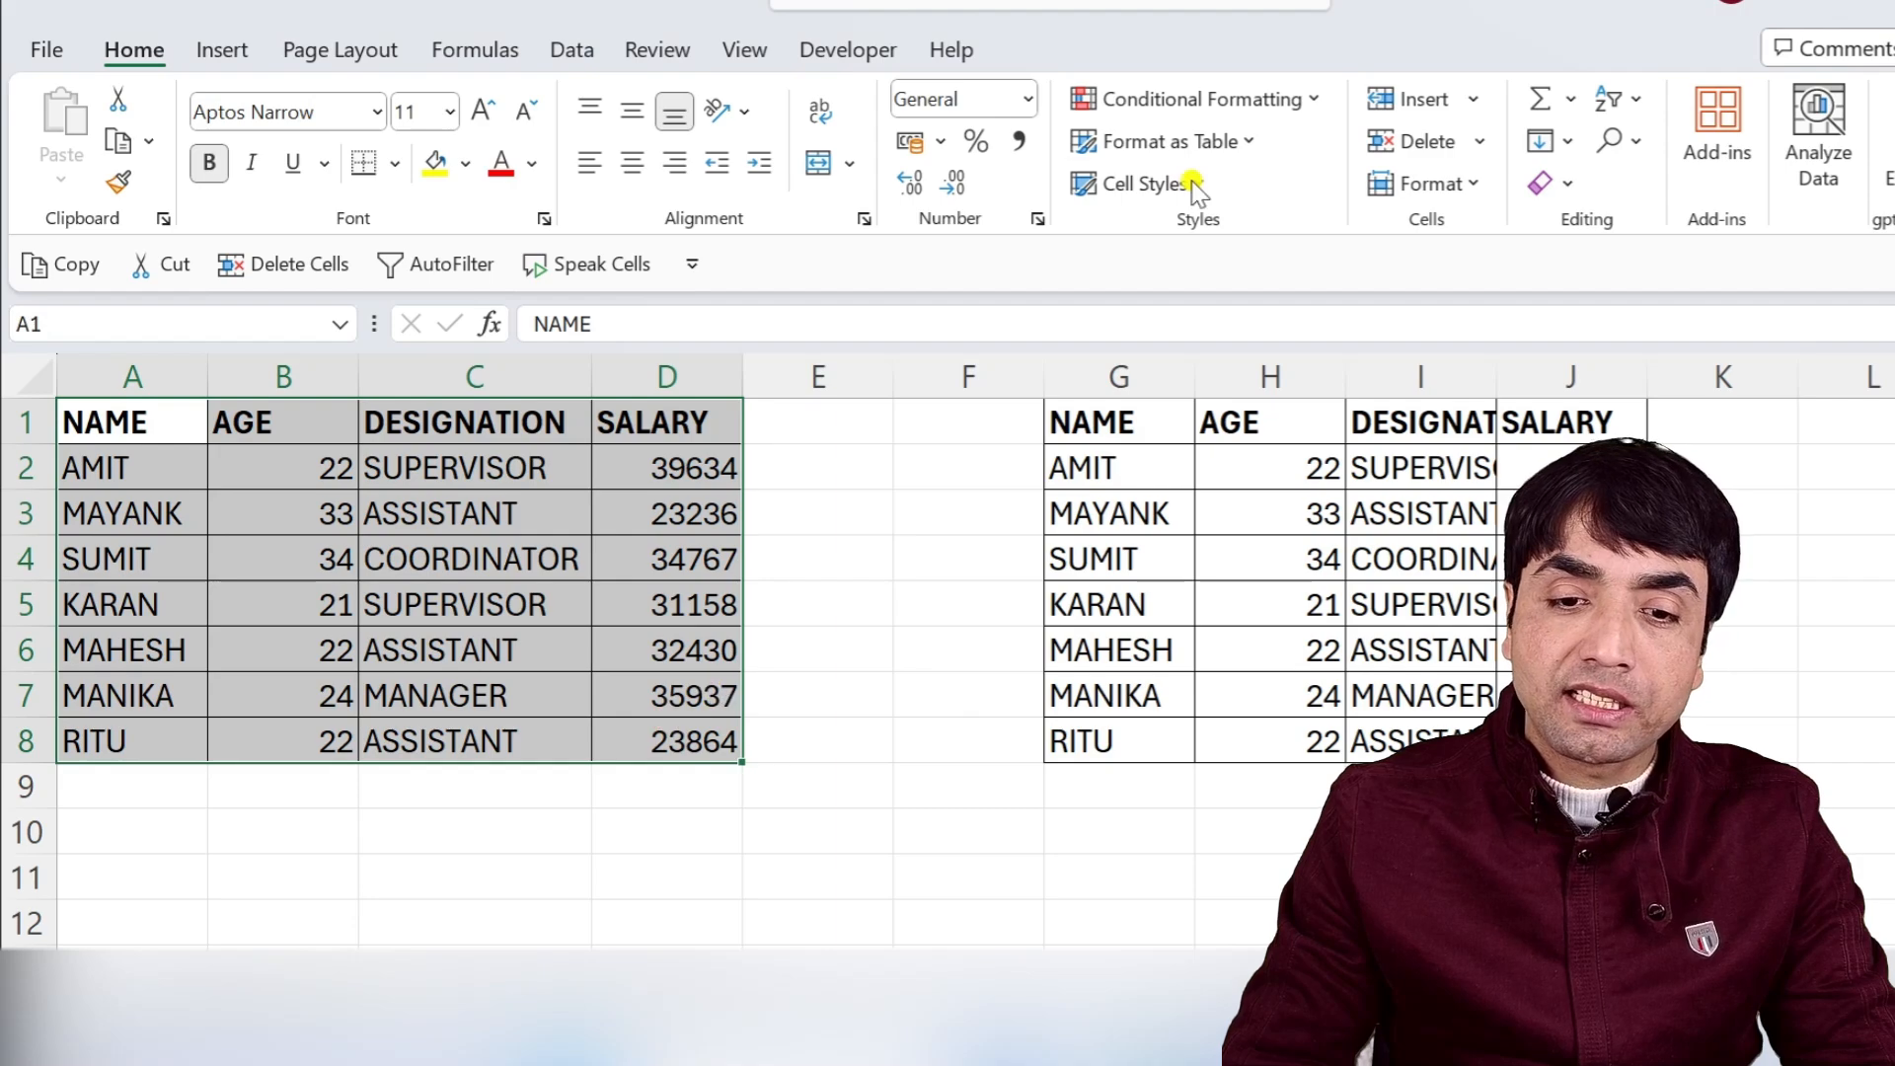
left_click(982, 40)
left_click(883, 497)
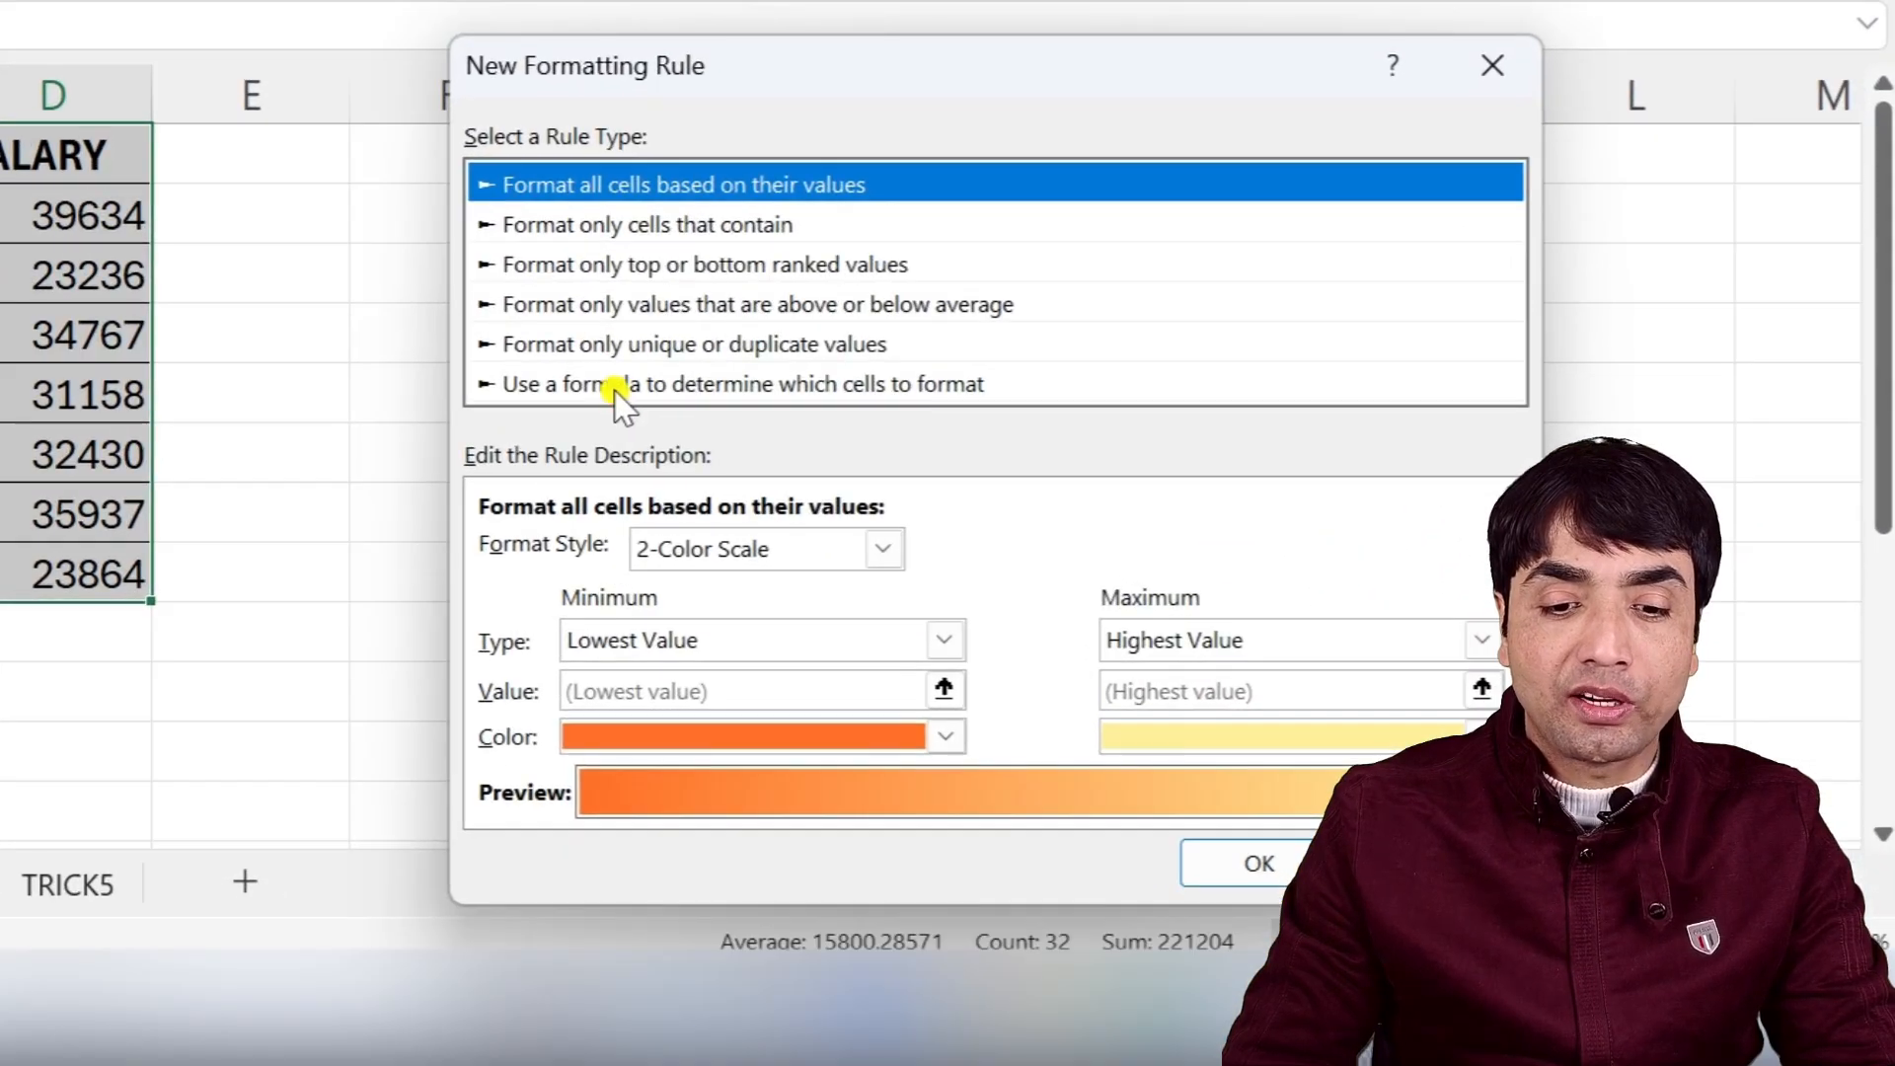
left_click(770, 620)
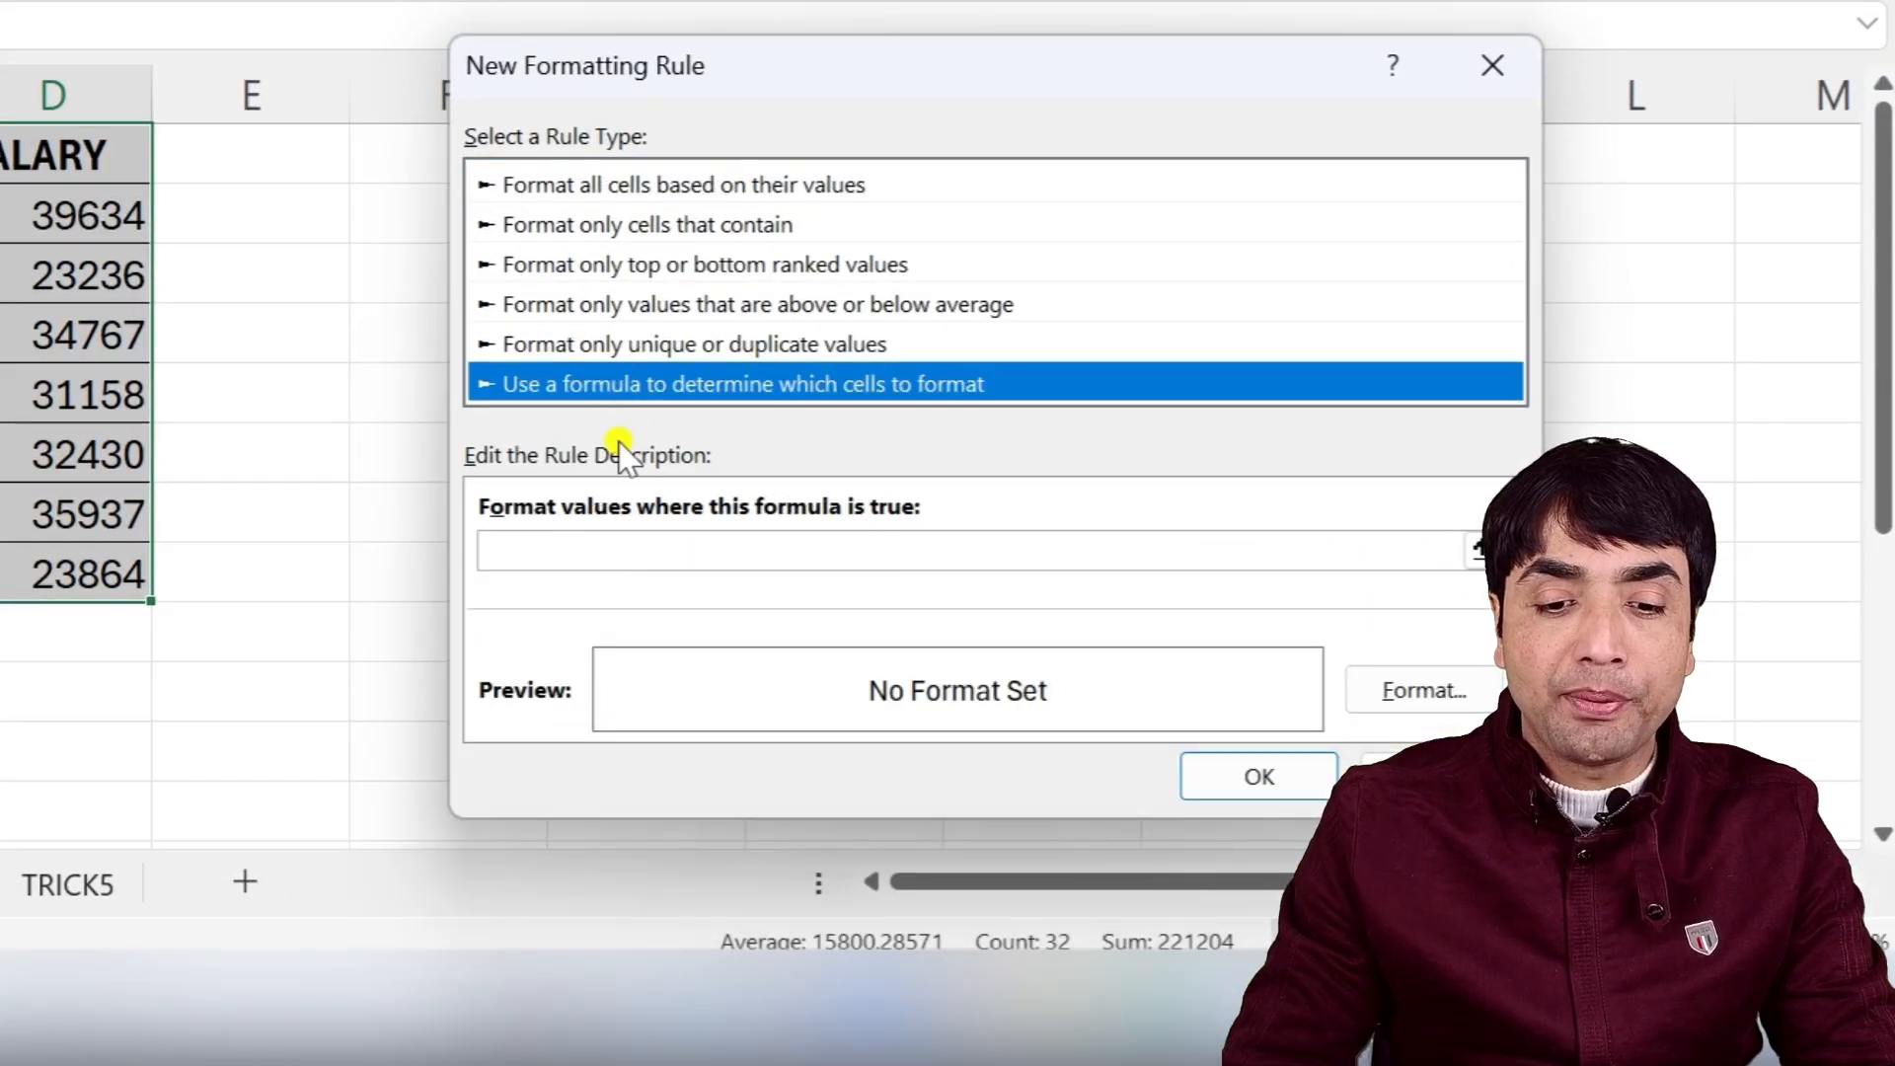
left_click(523, 553)
type("=MOD")
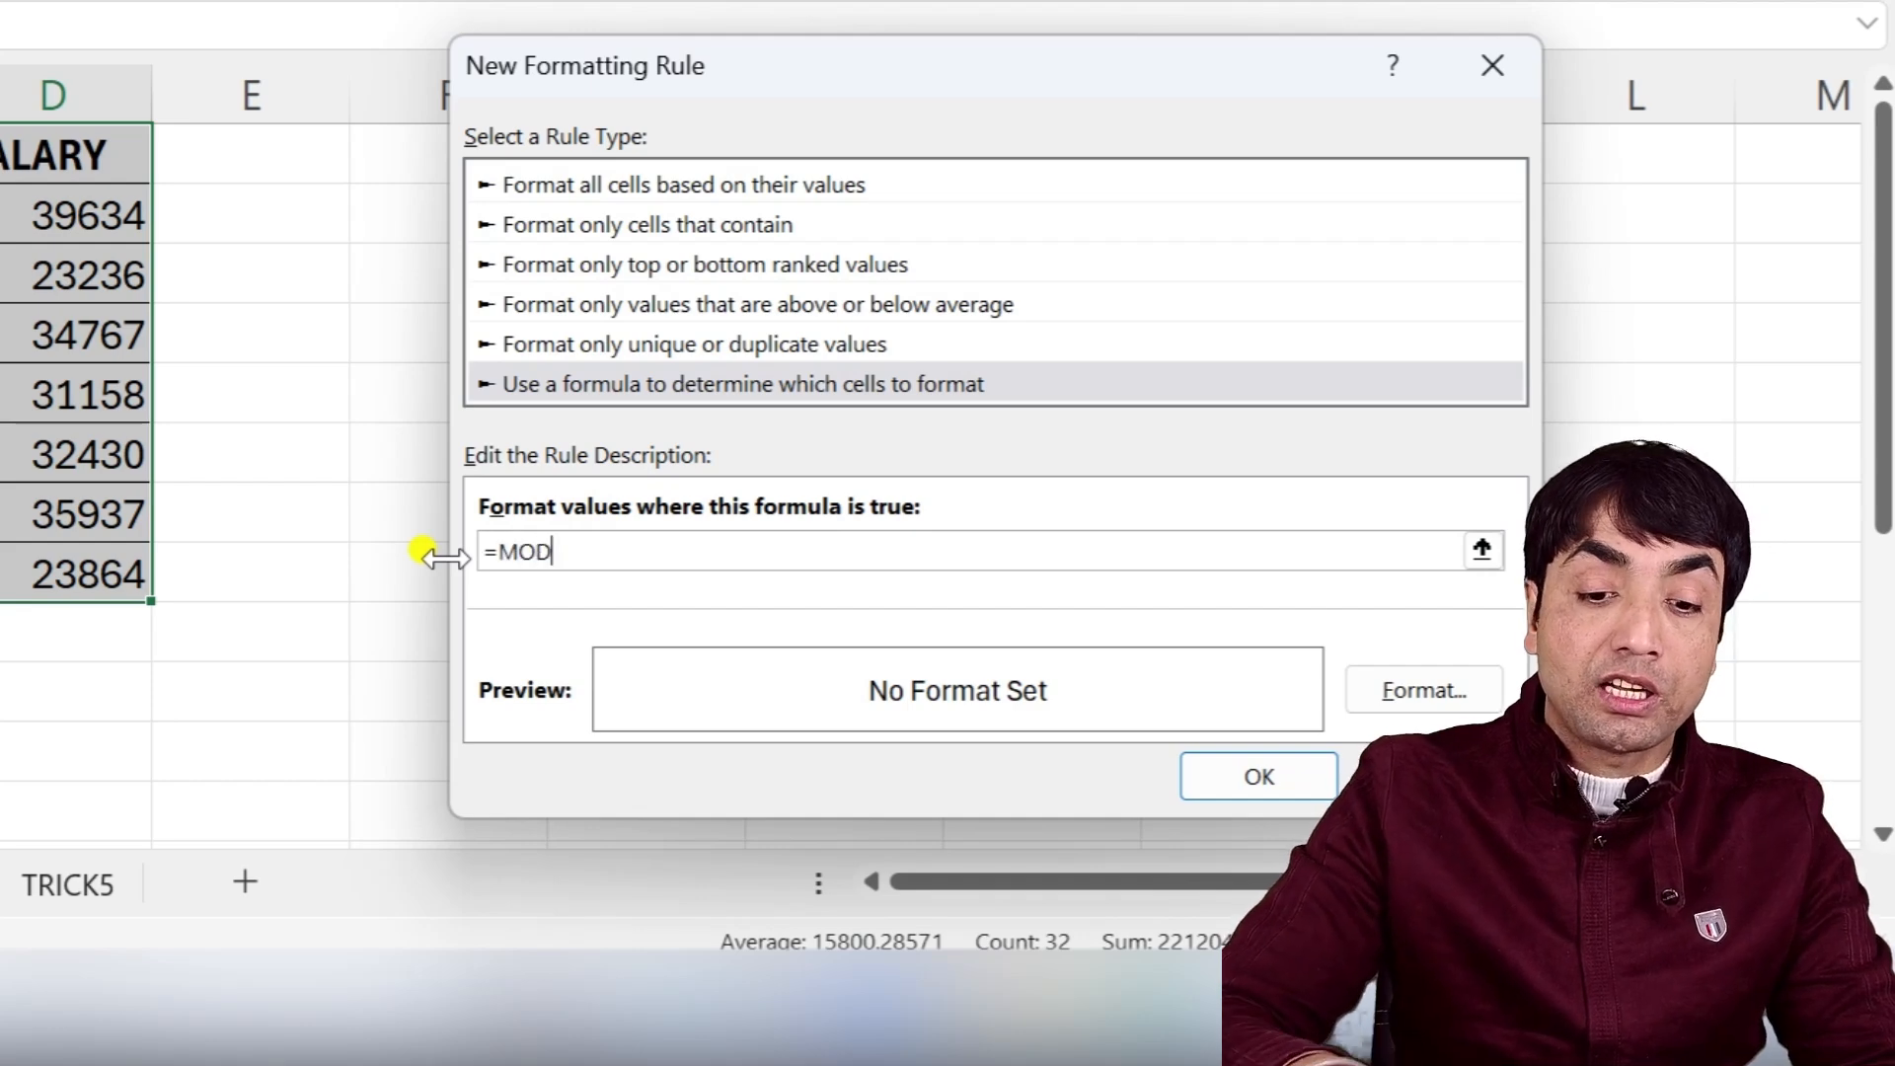
type("(")
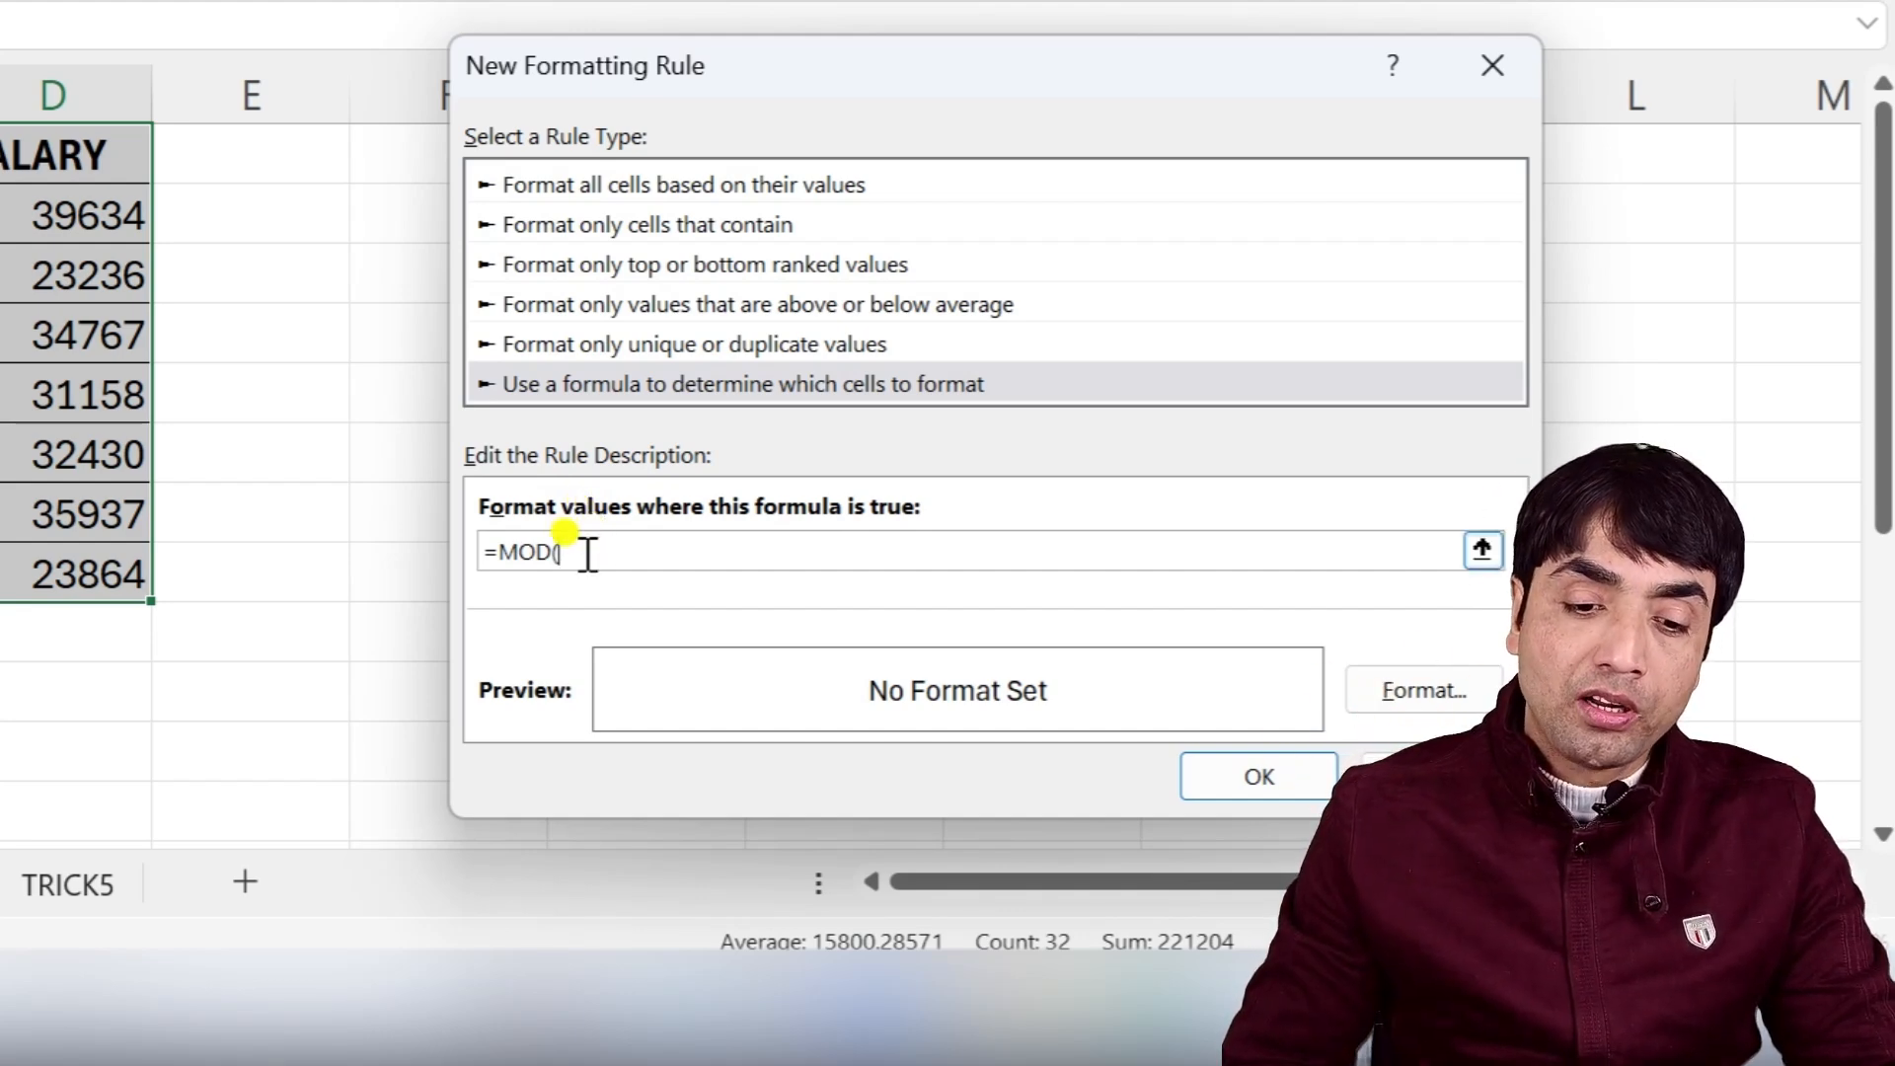
type("ROW(),2)=0")
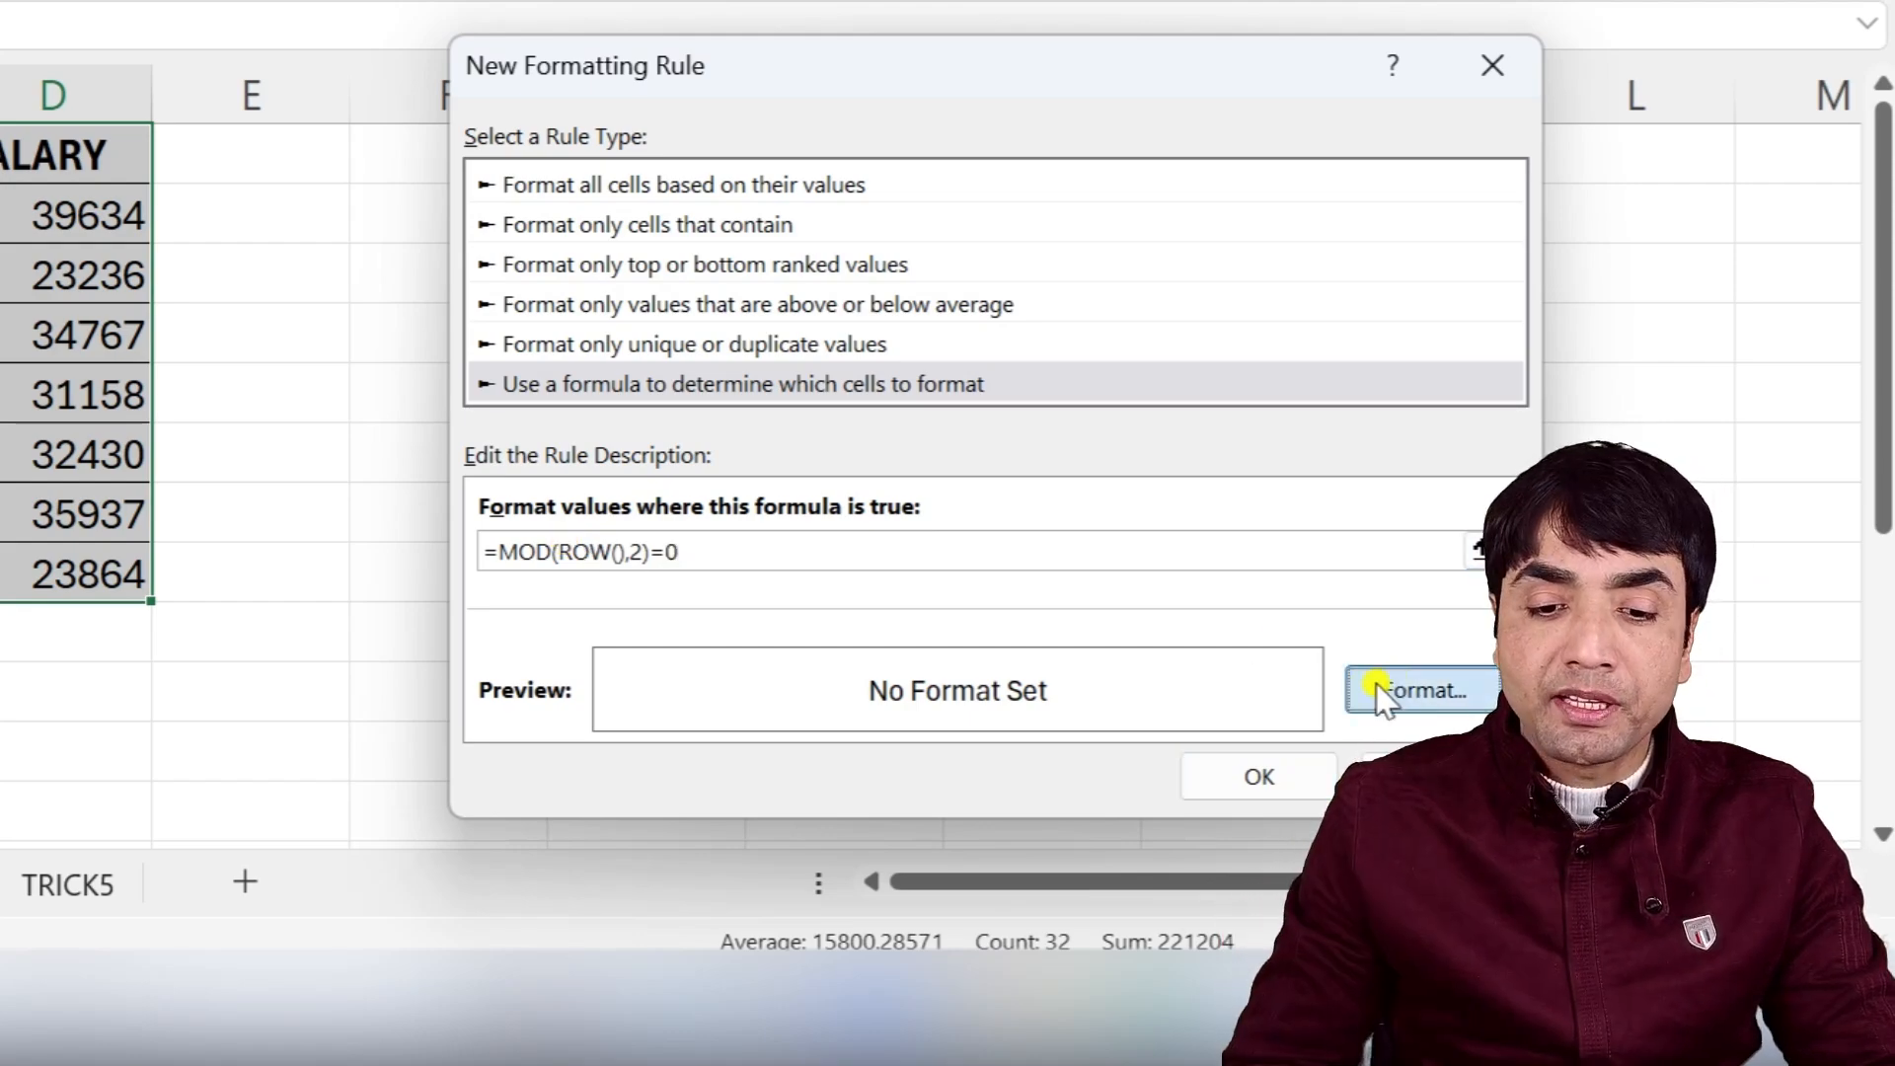
Set the alternate-row rule's format to a yellow fill and apply it.
left_click(1381, 690)
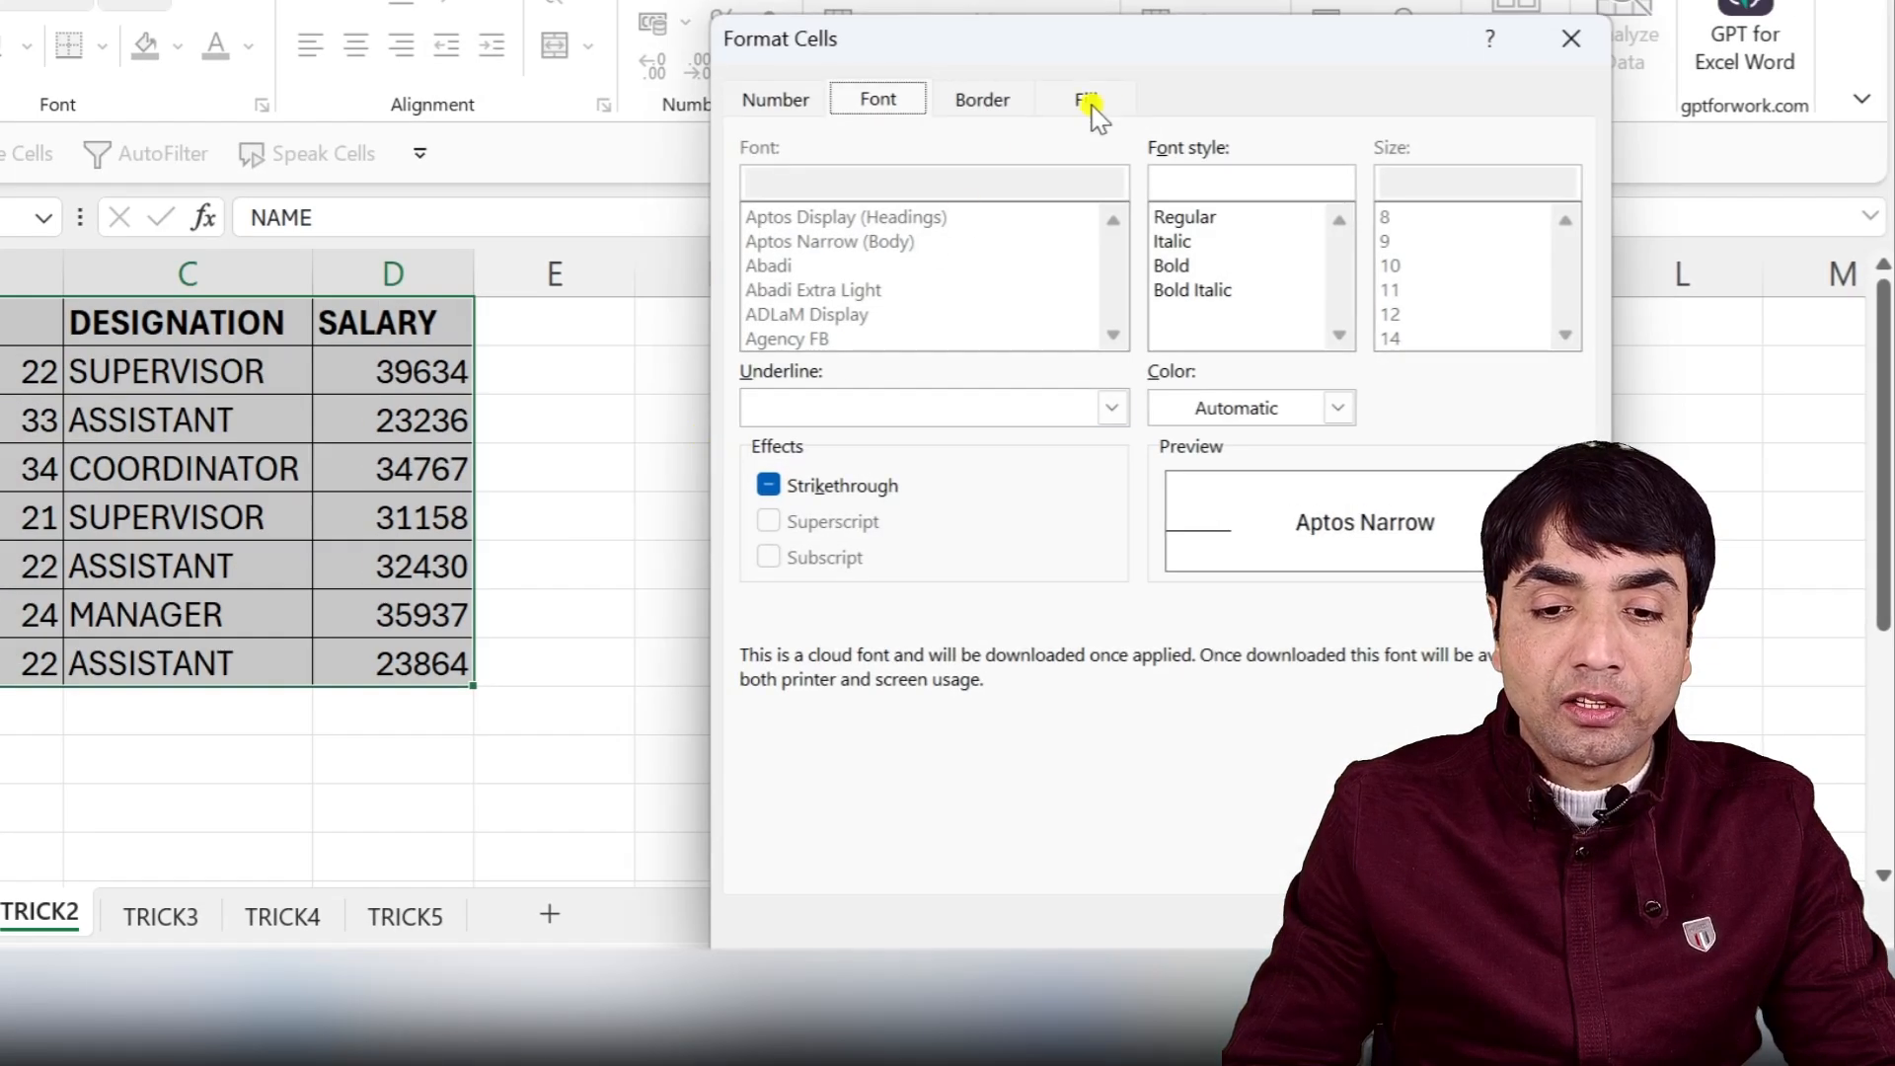
left_click(1088, 100)
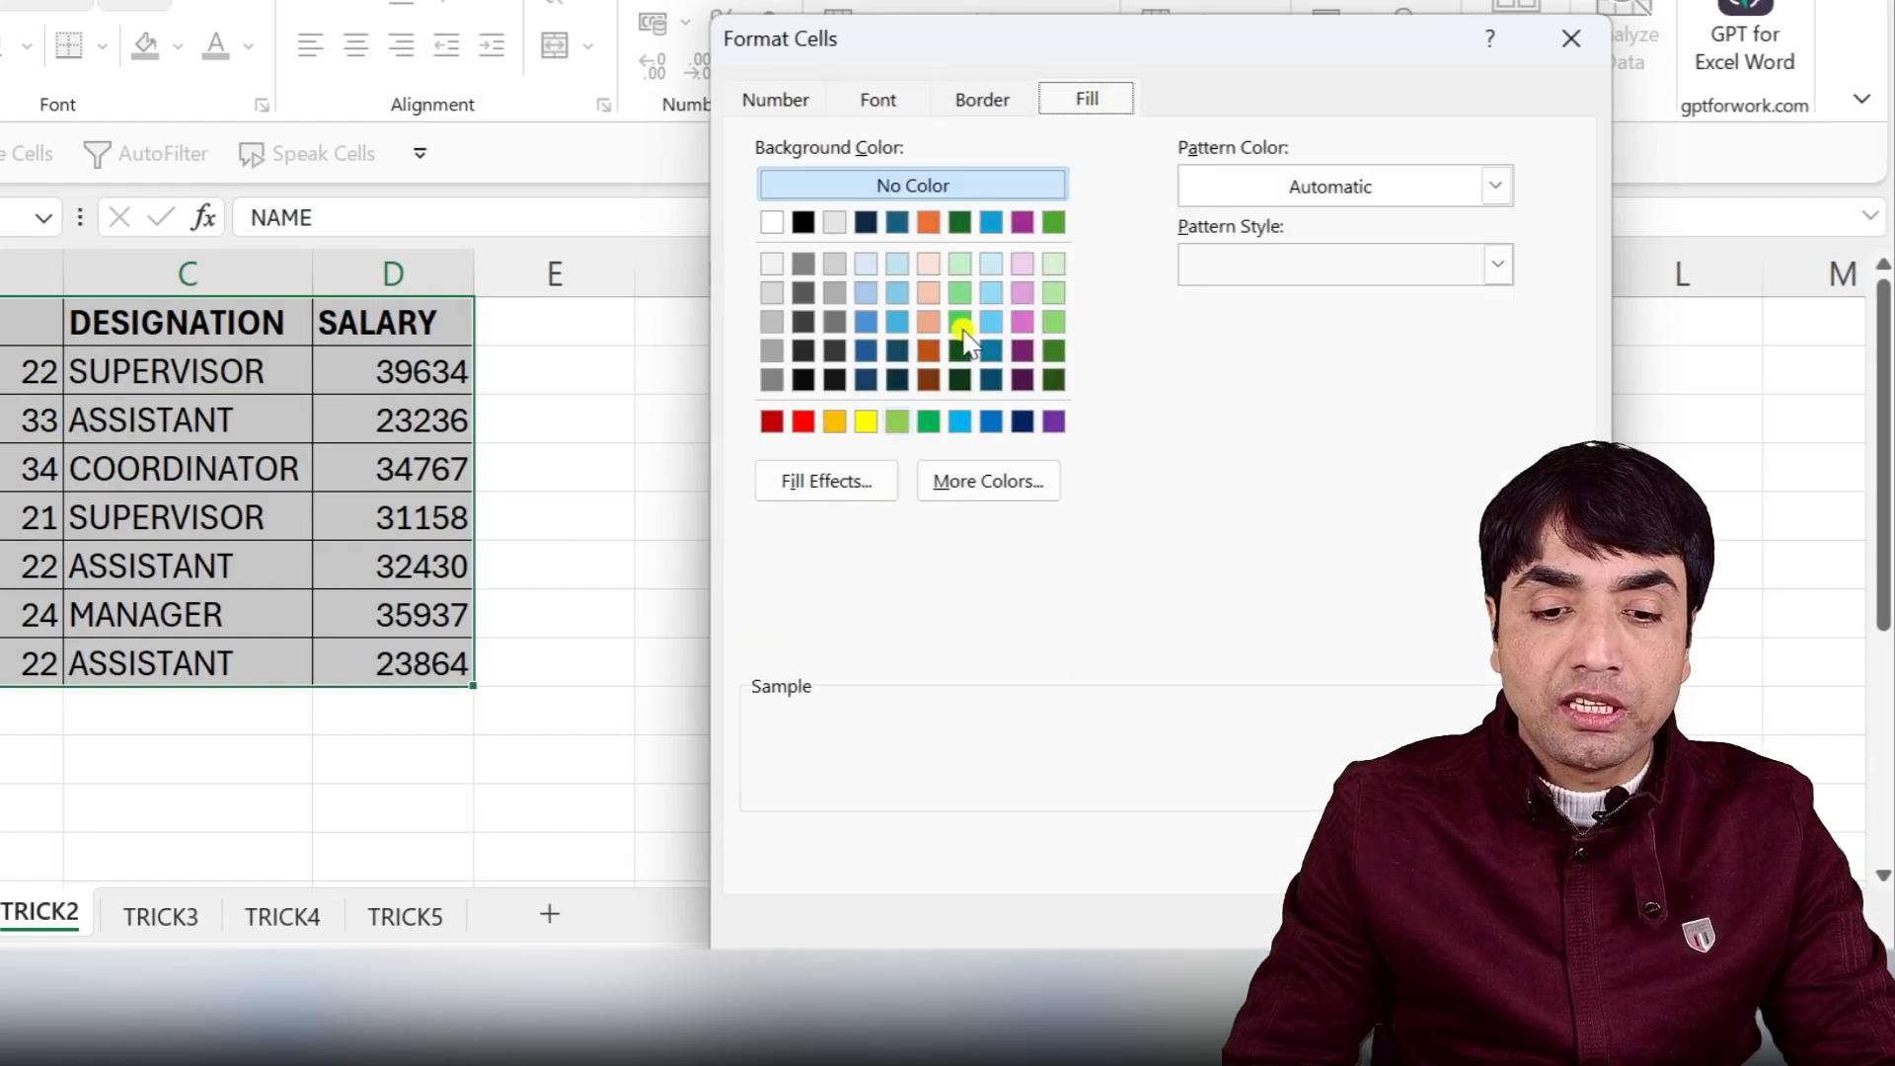
left_click(866, 421)
key("Return")
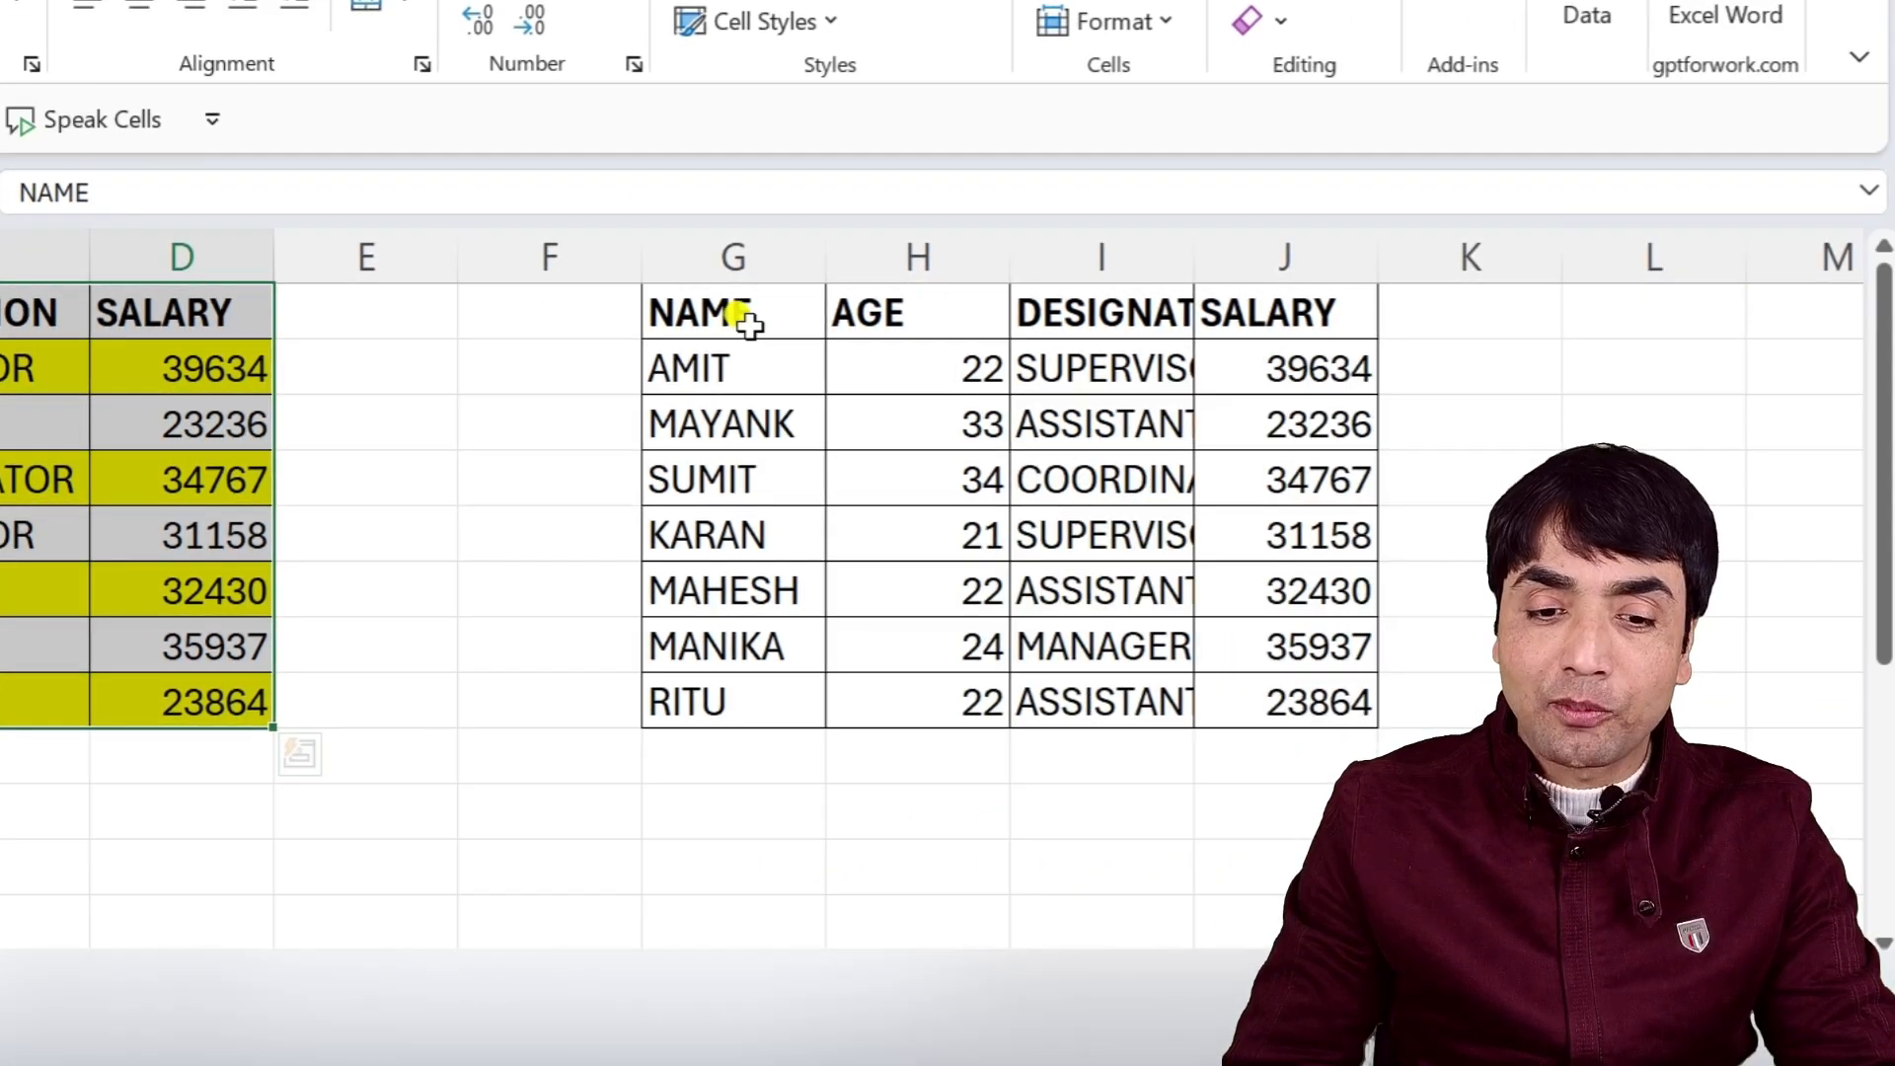
Select G1:J8 and create a new formula rule =MOD(COLUMN(),2)=0 to target alternate columns.
left_click_drag(1372, 312, 1797, 739)
left_click_drag(1163, 736, 1253, 690)
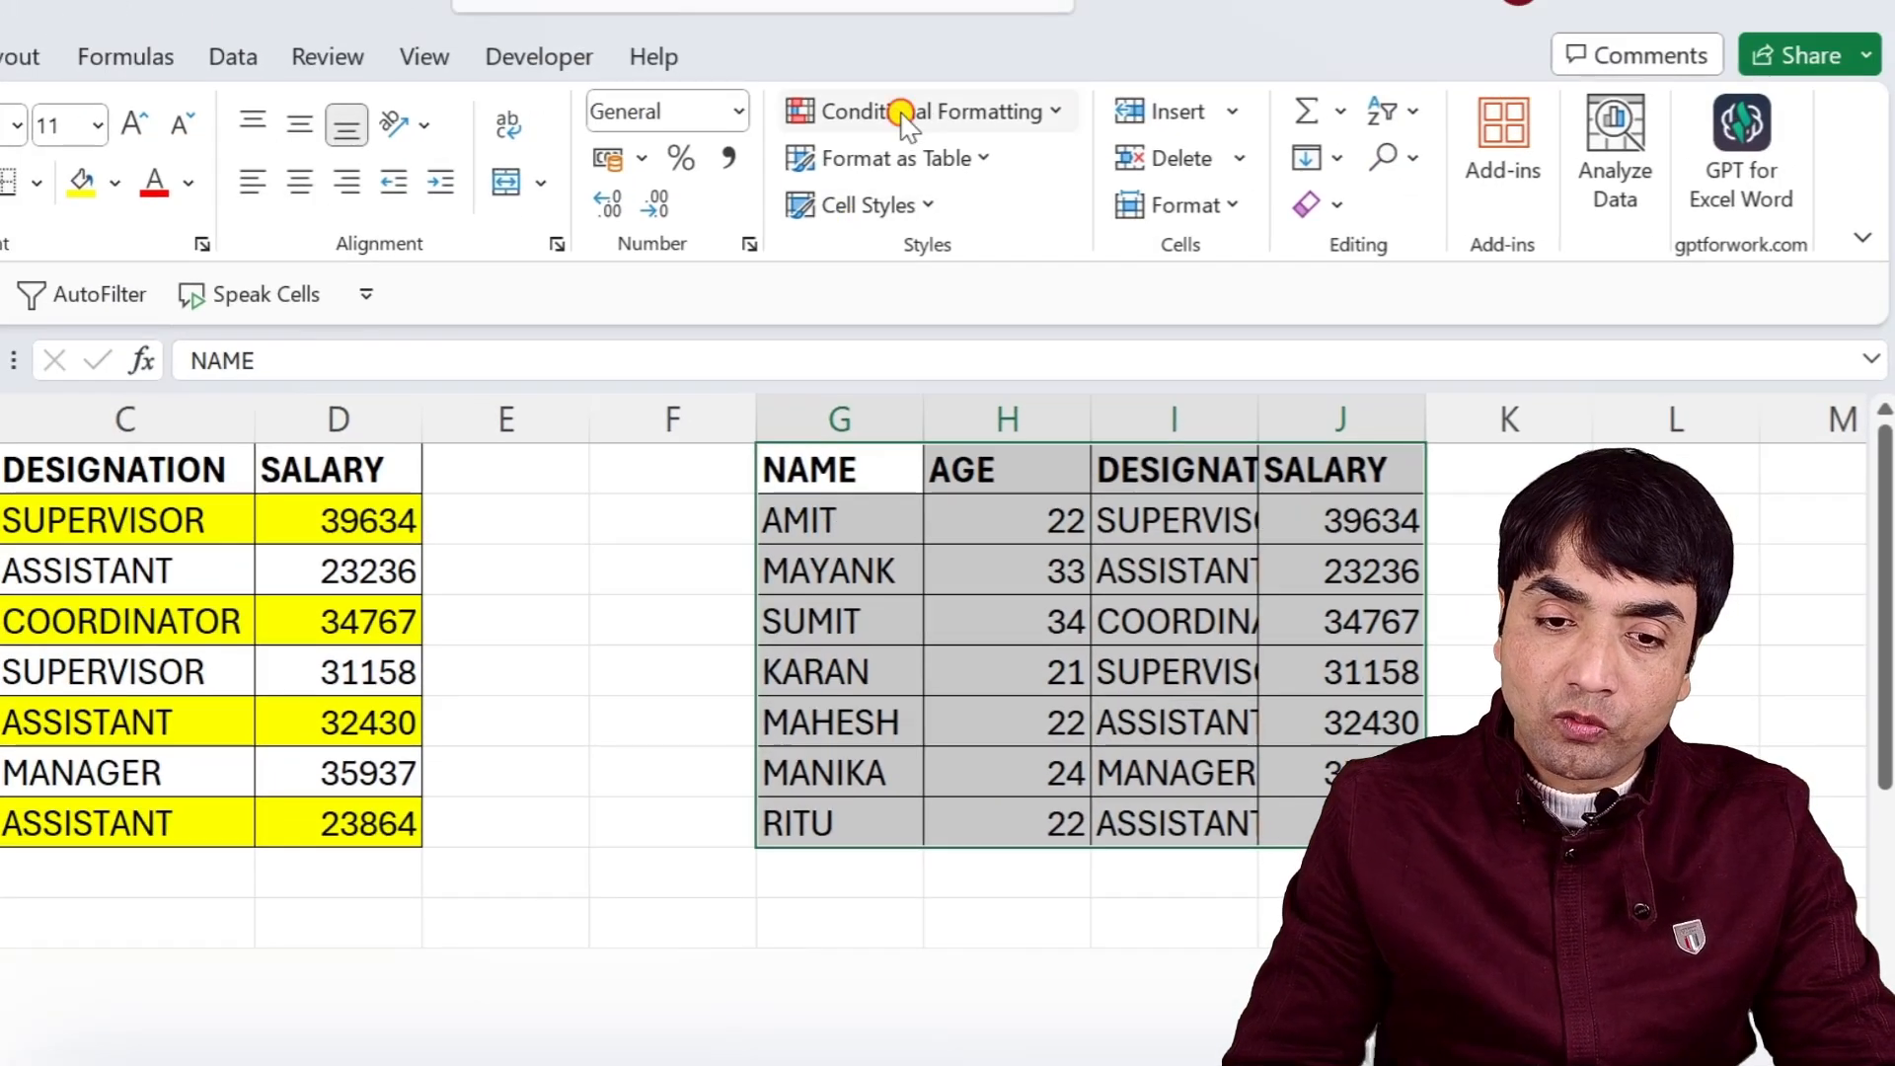
left_click(906, 113)
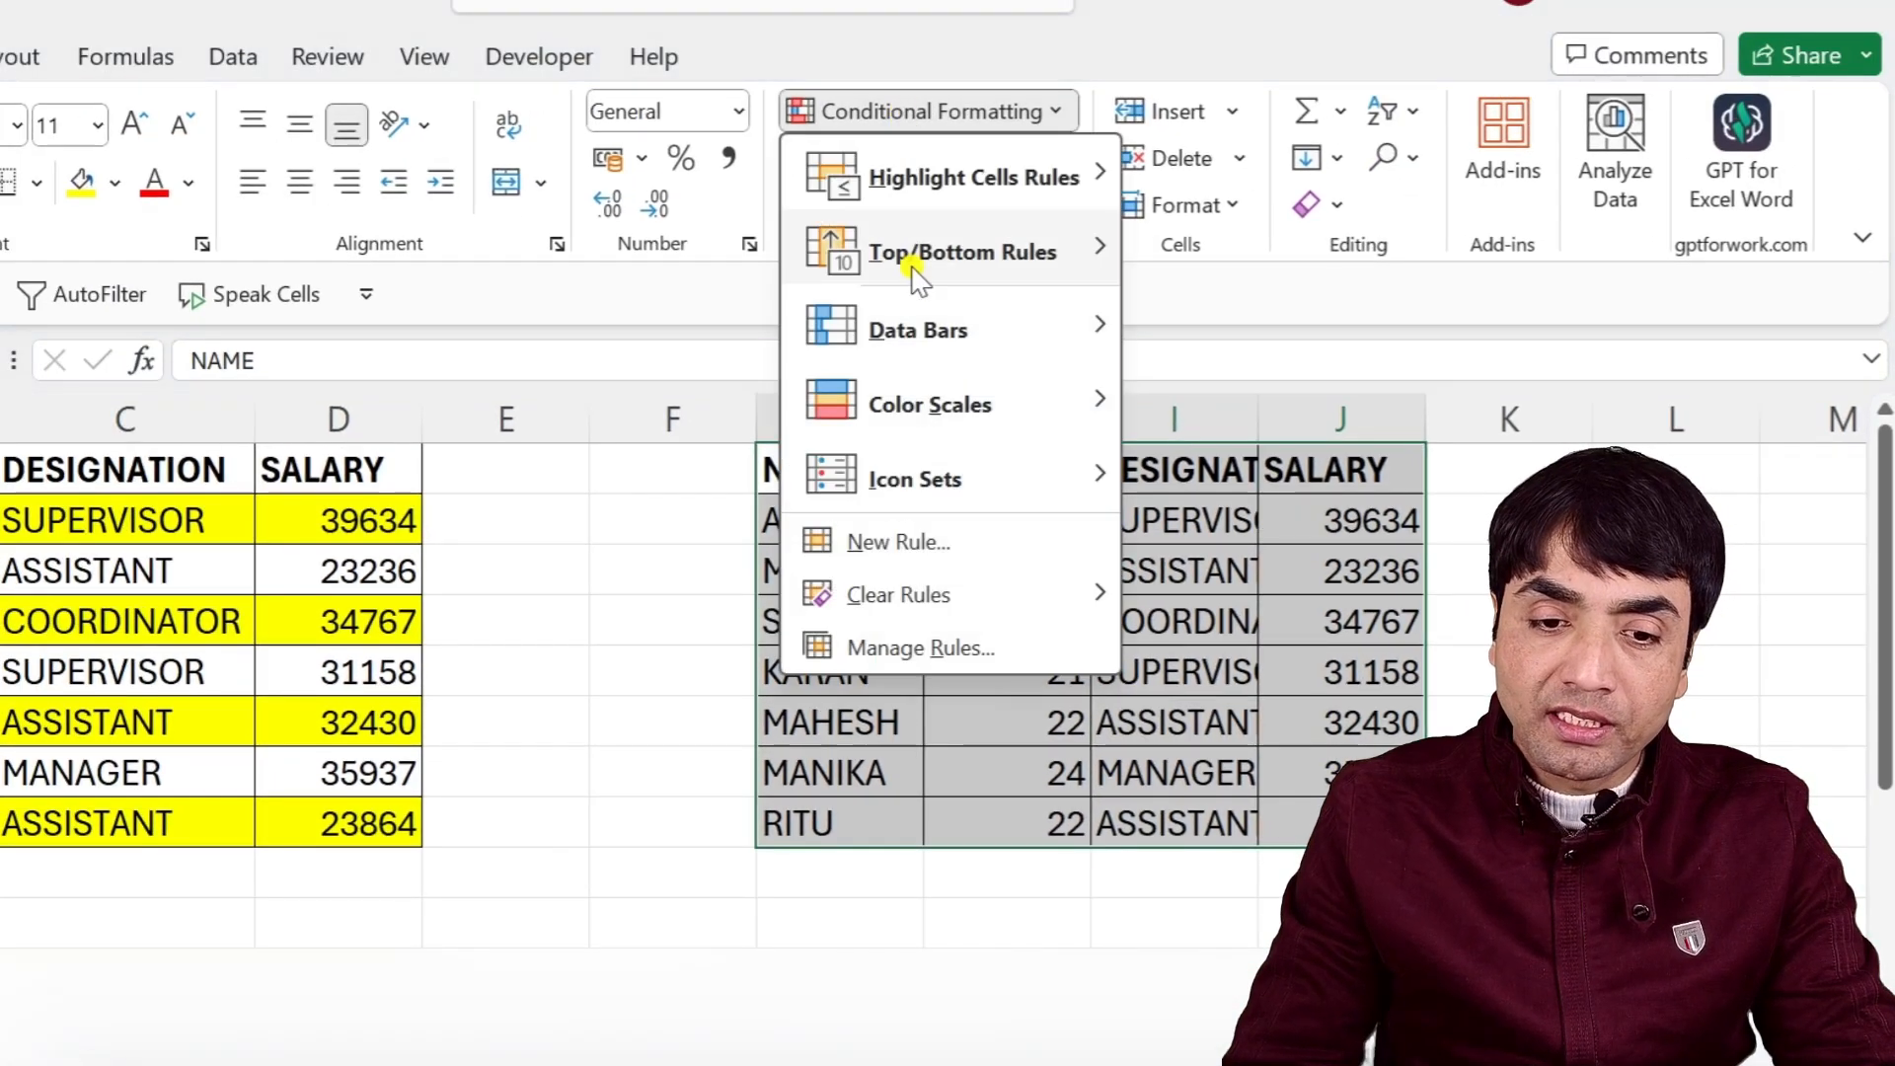
left_click(867, 541)
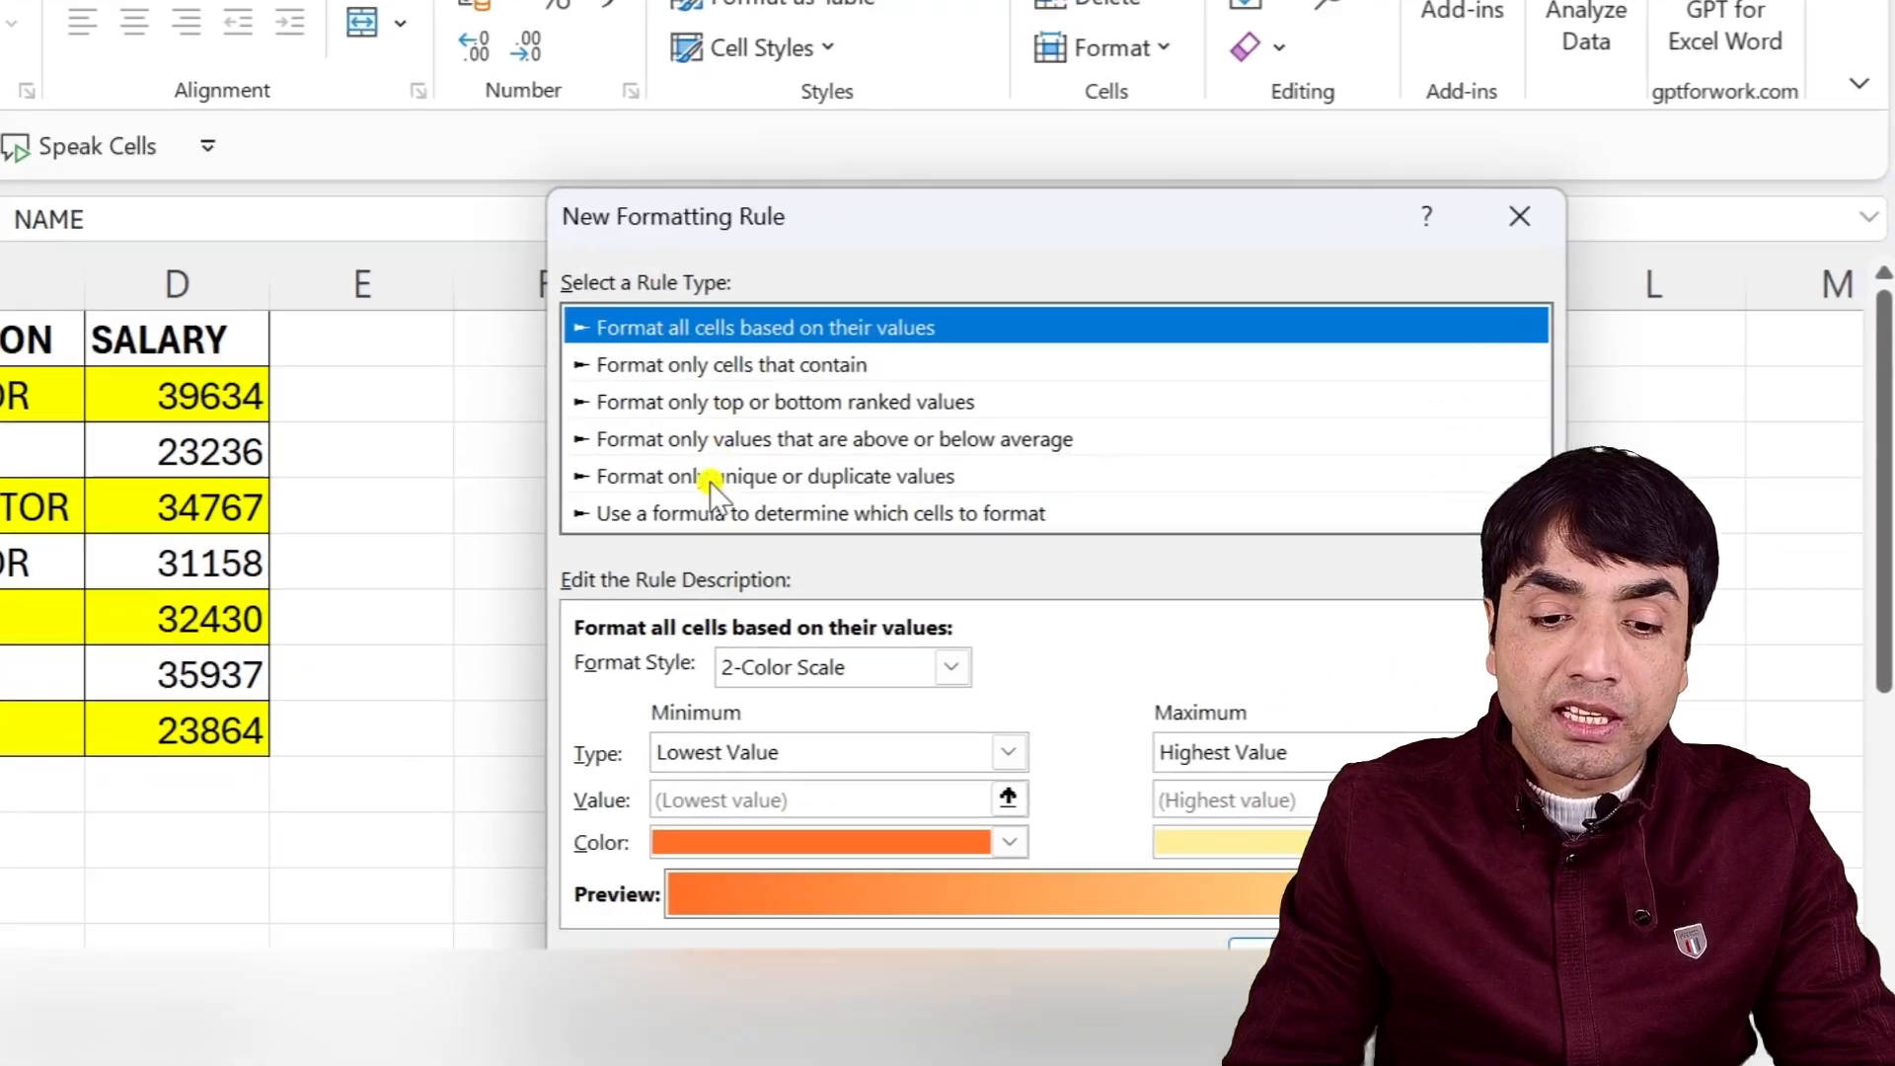
left_click(834, 627)
left_click(777, 763)
type("=MOD(COLUMN(),2)")
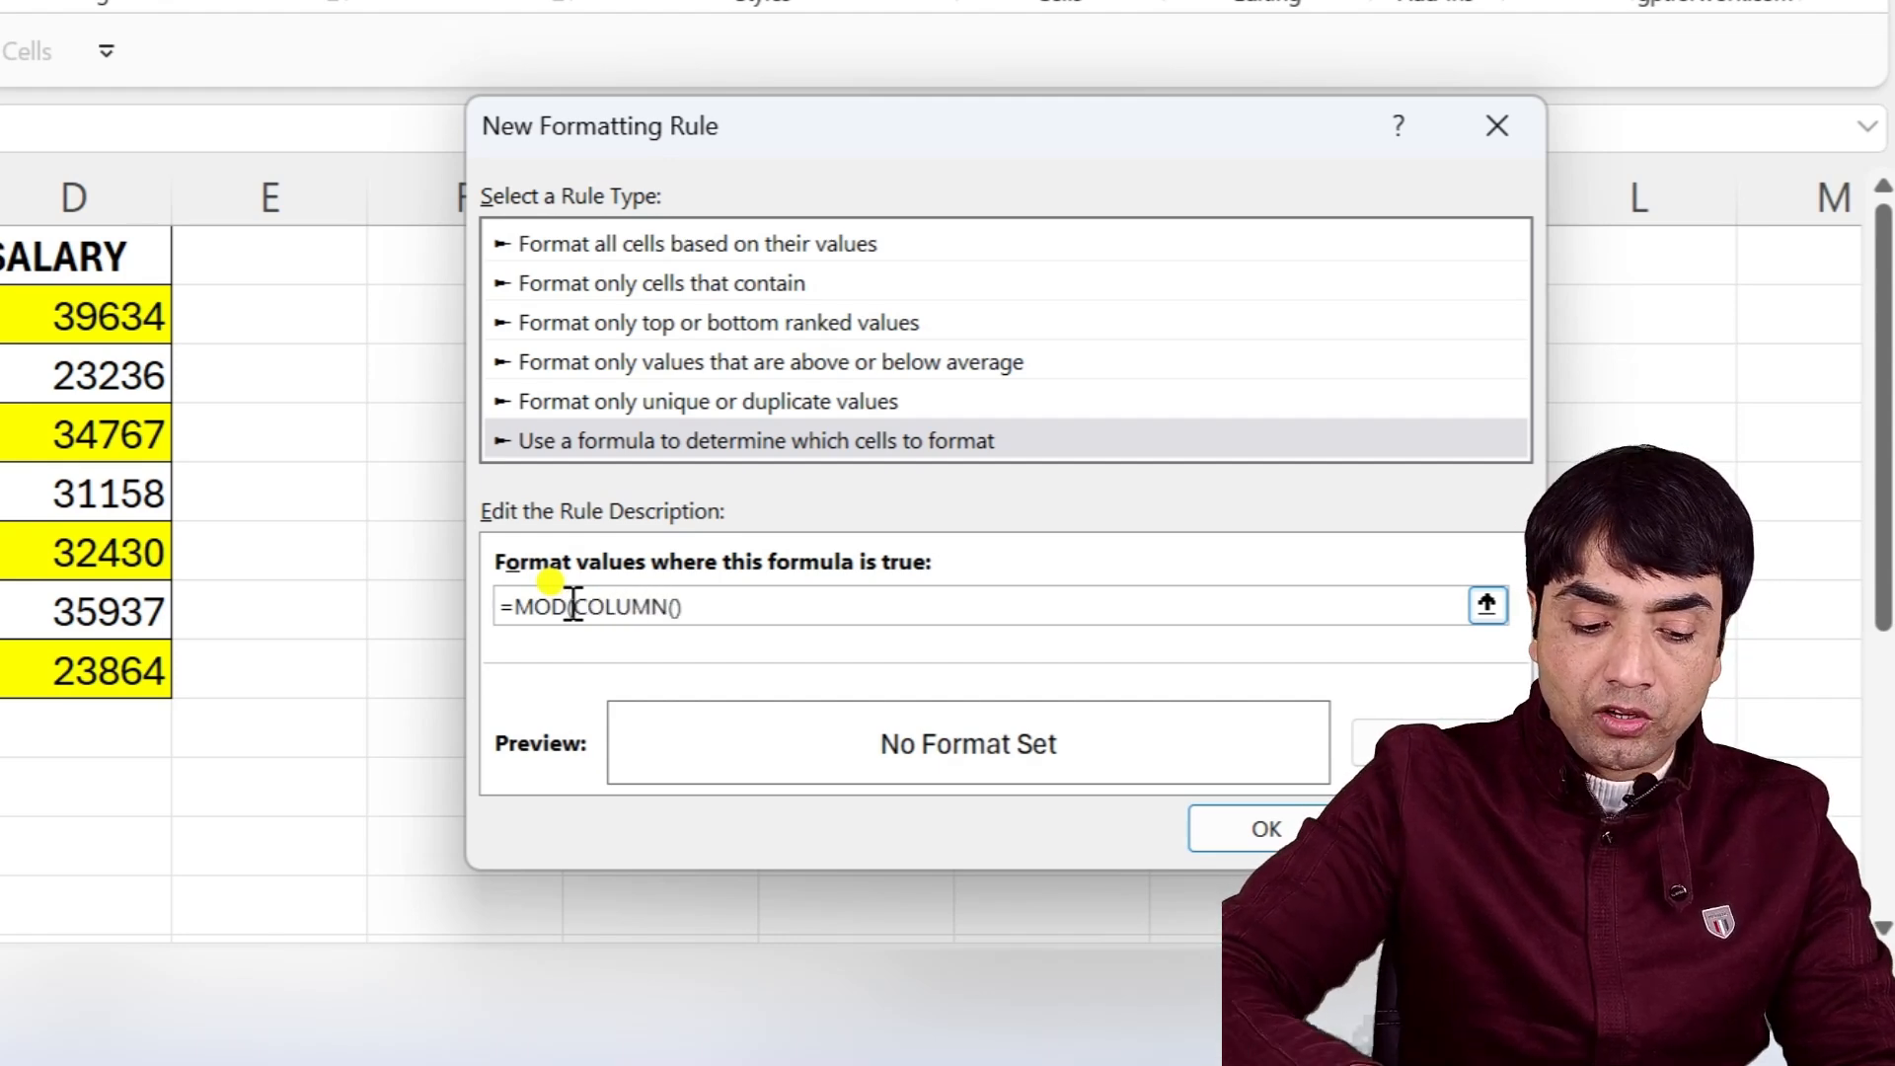
type("=0")
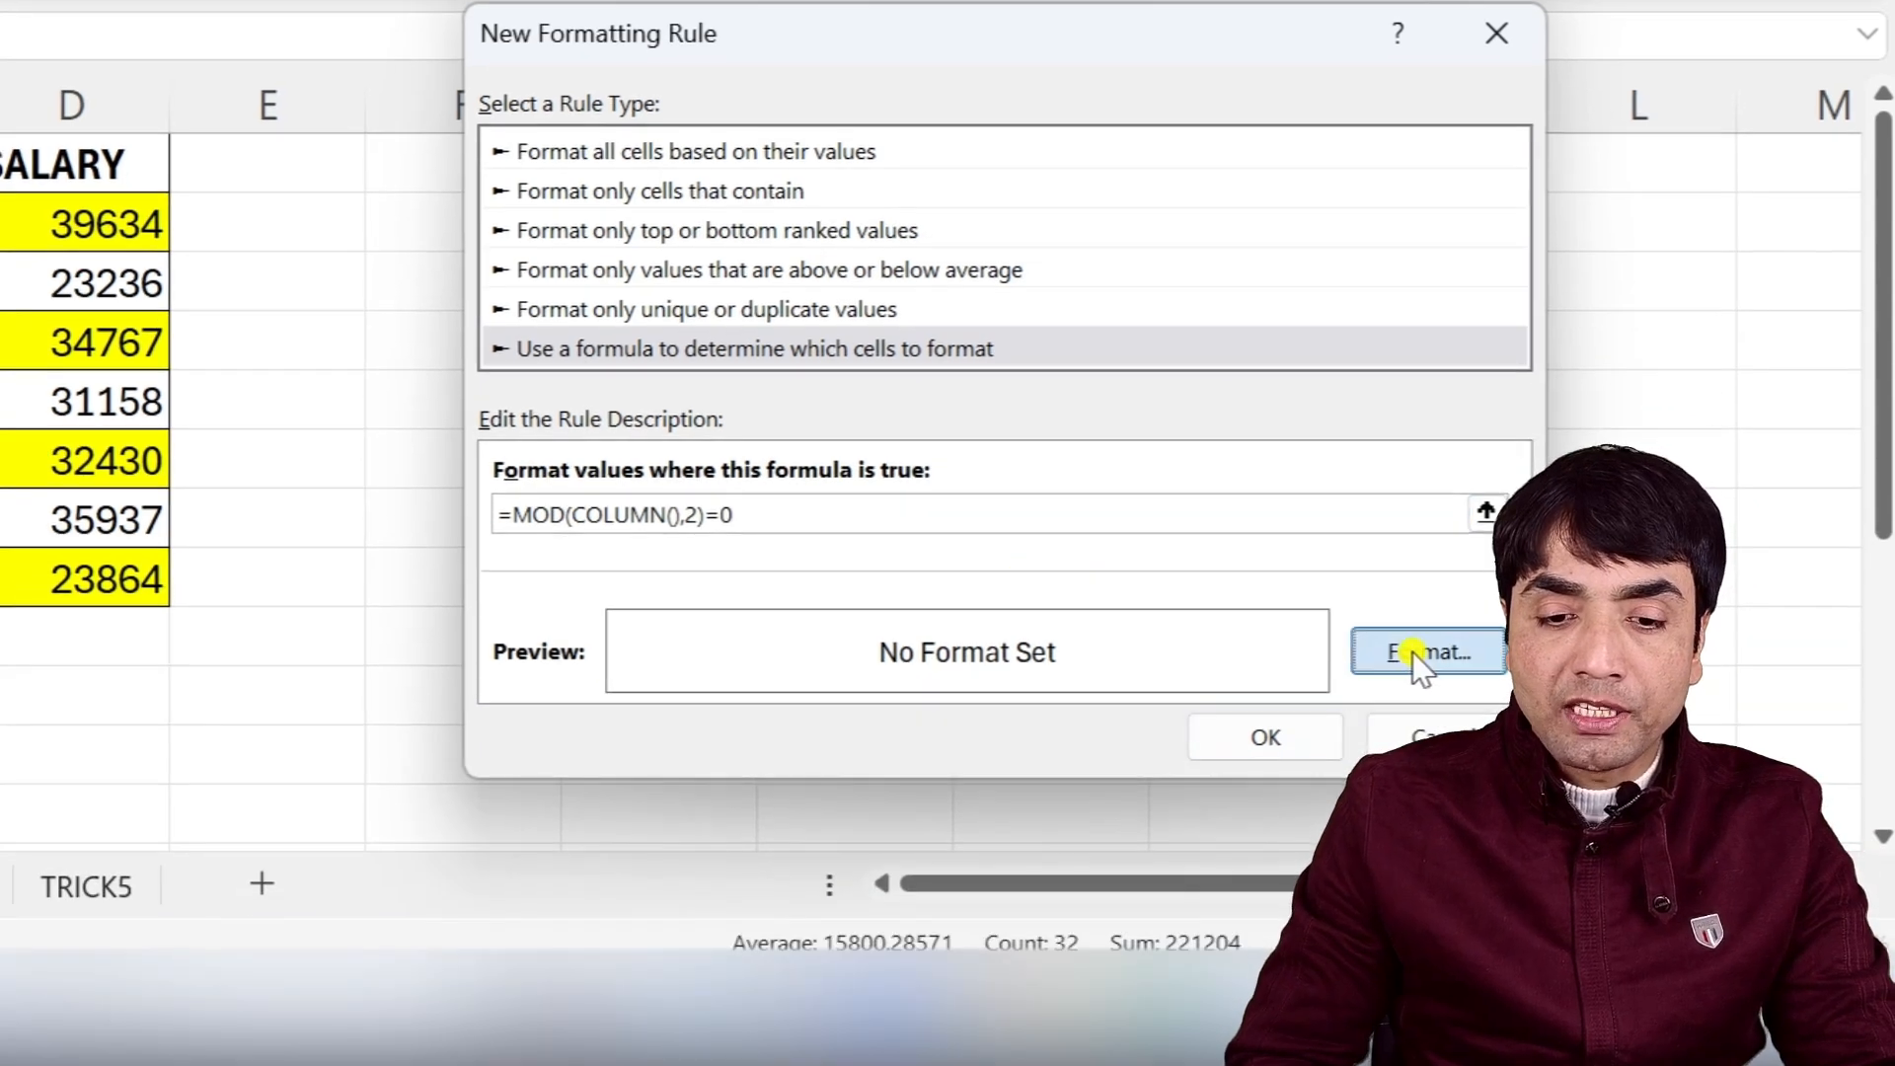
Give the alternate-column rule a yellow fill and confirm it.
left_click(1428, 653)
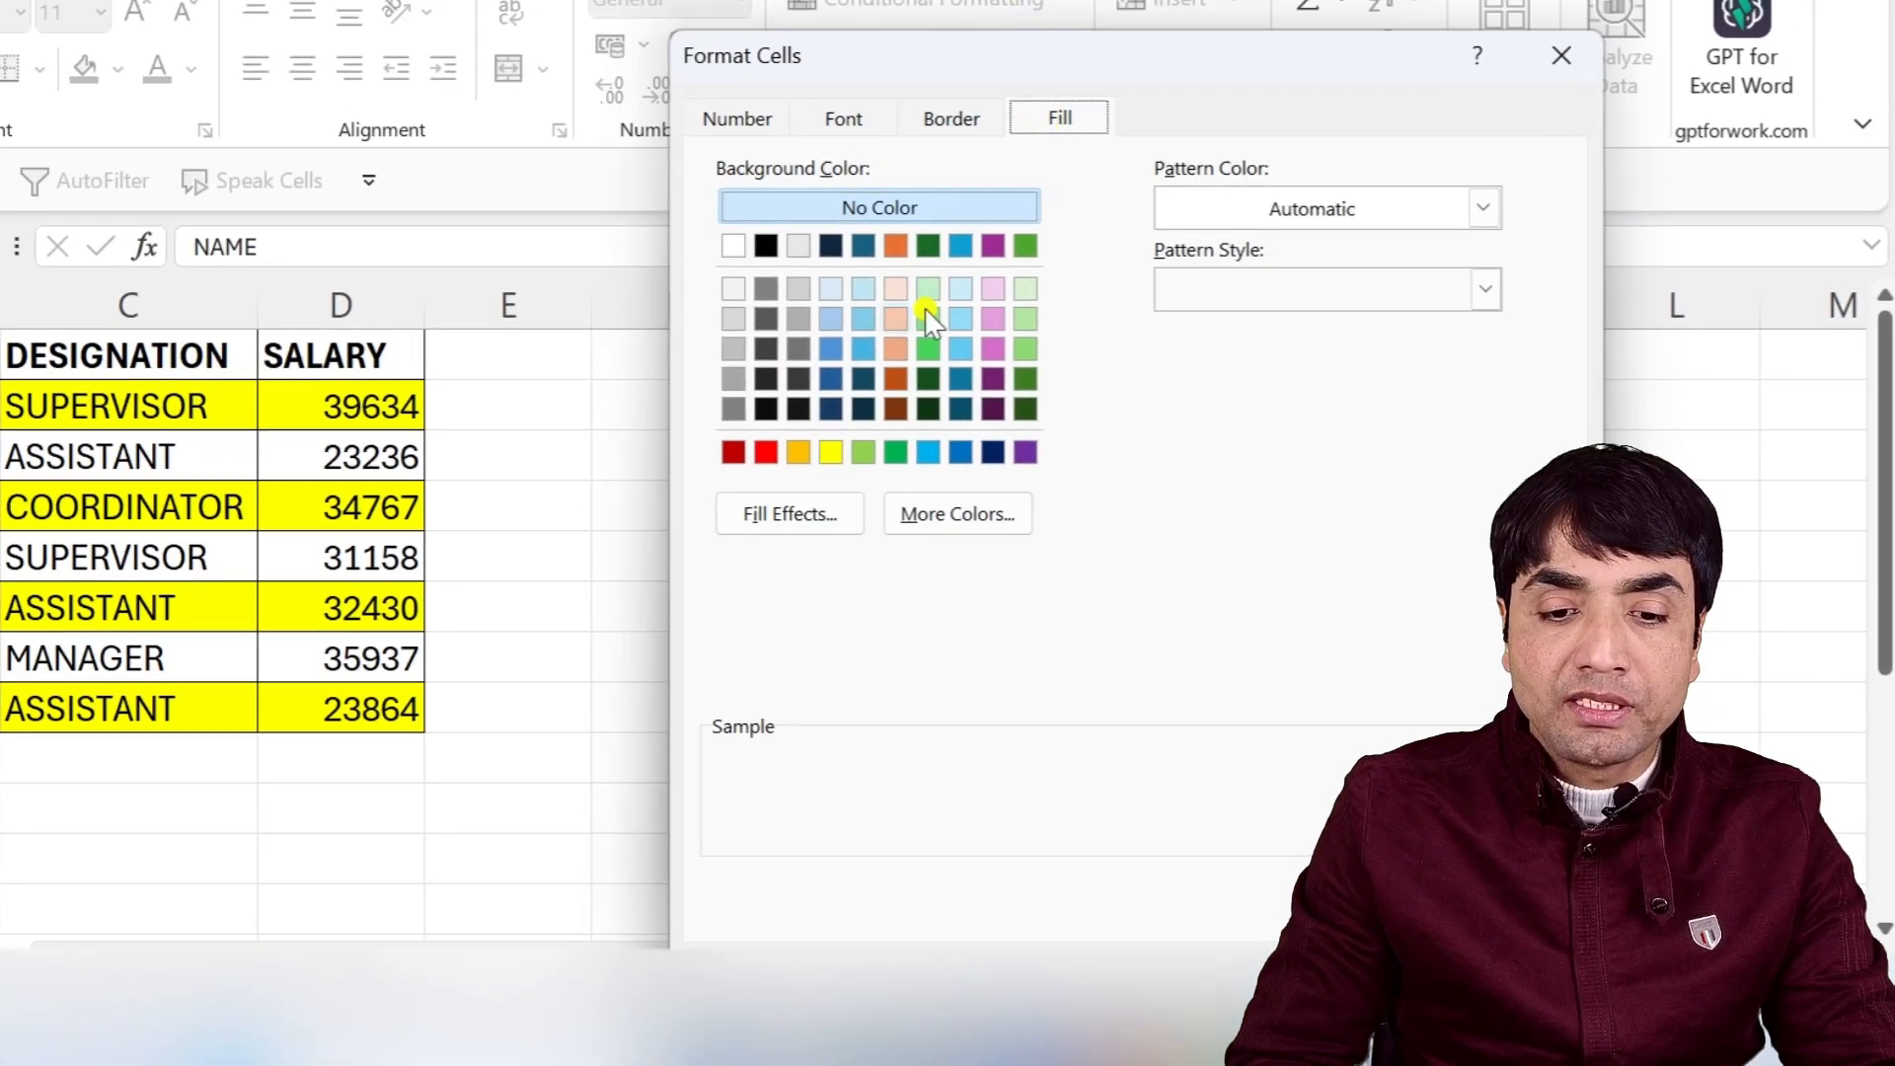
left_click(830, 452)
key("Return")
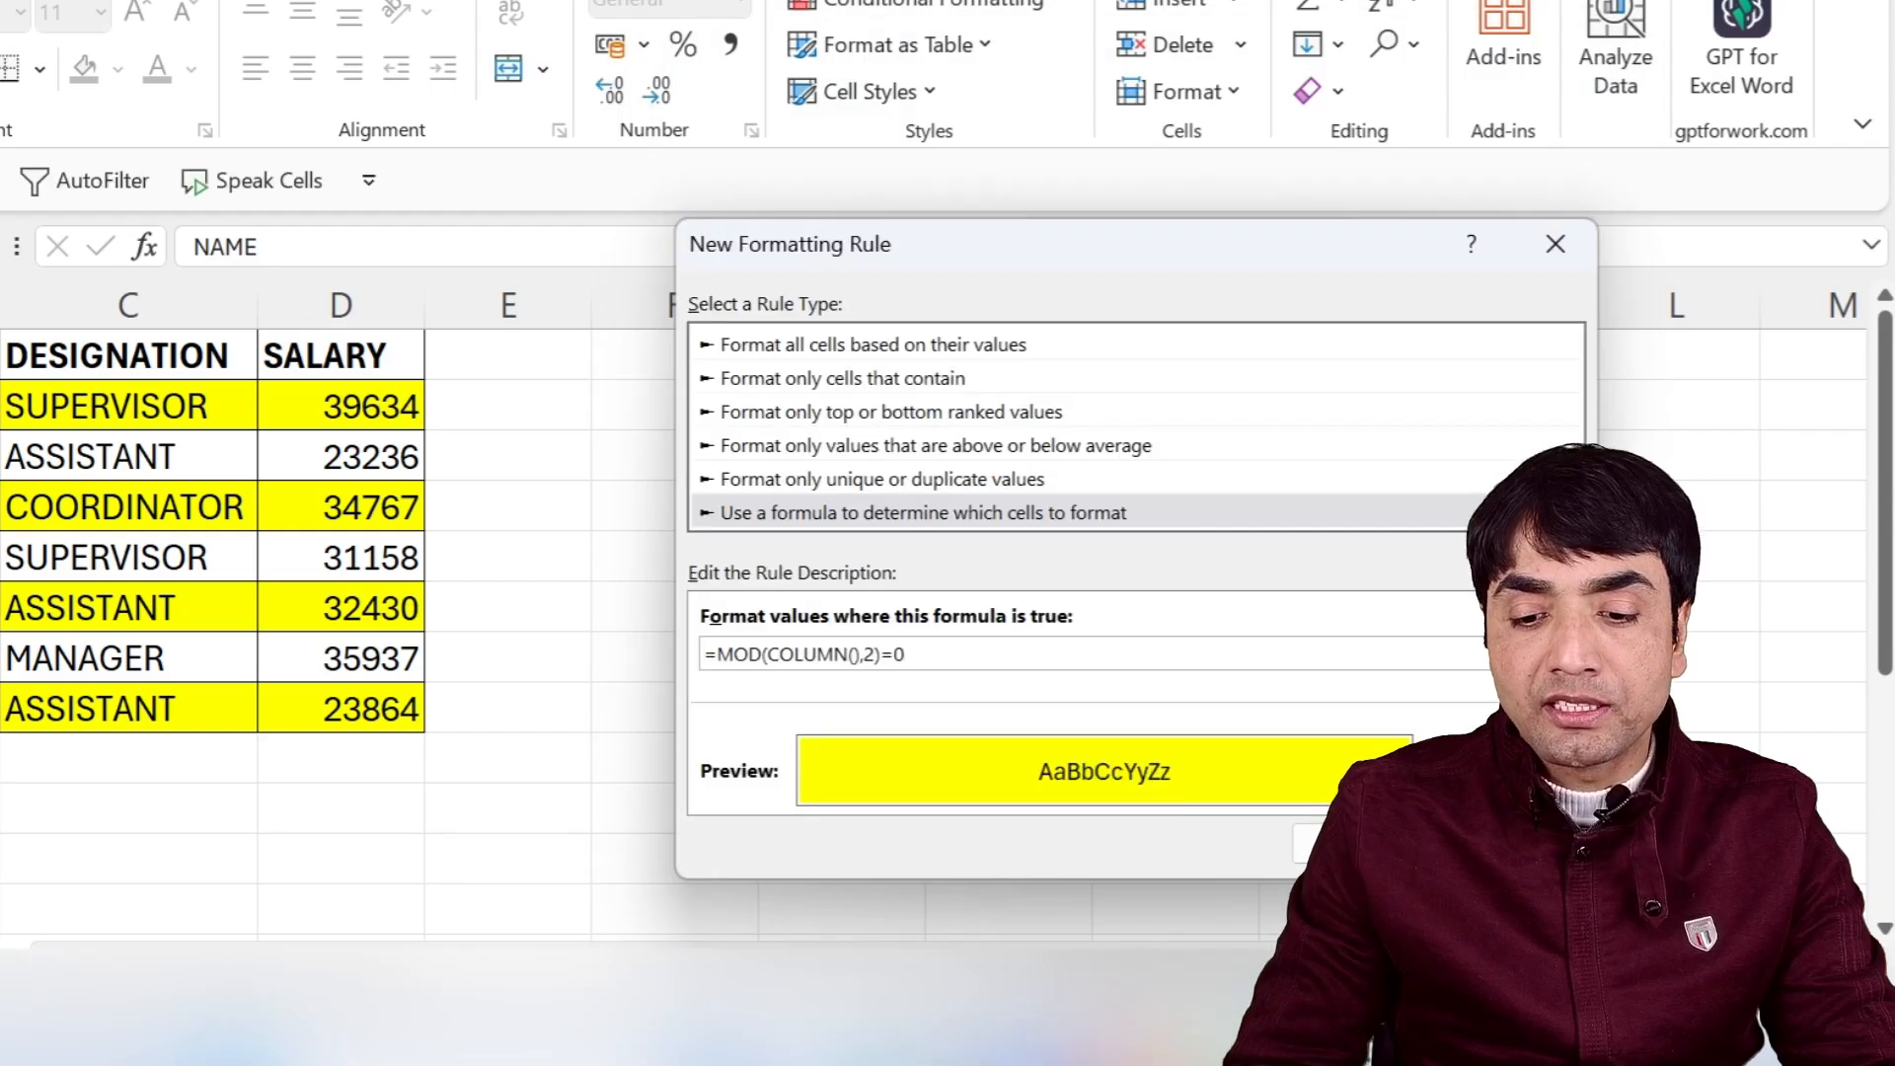
left_click(1322, 842)
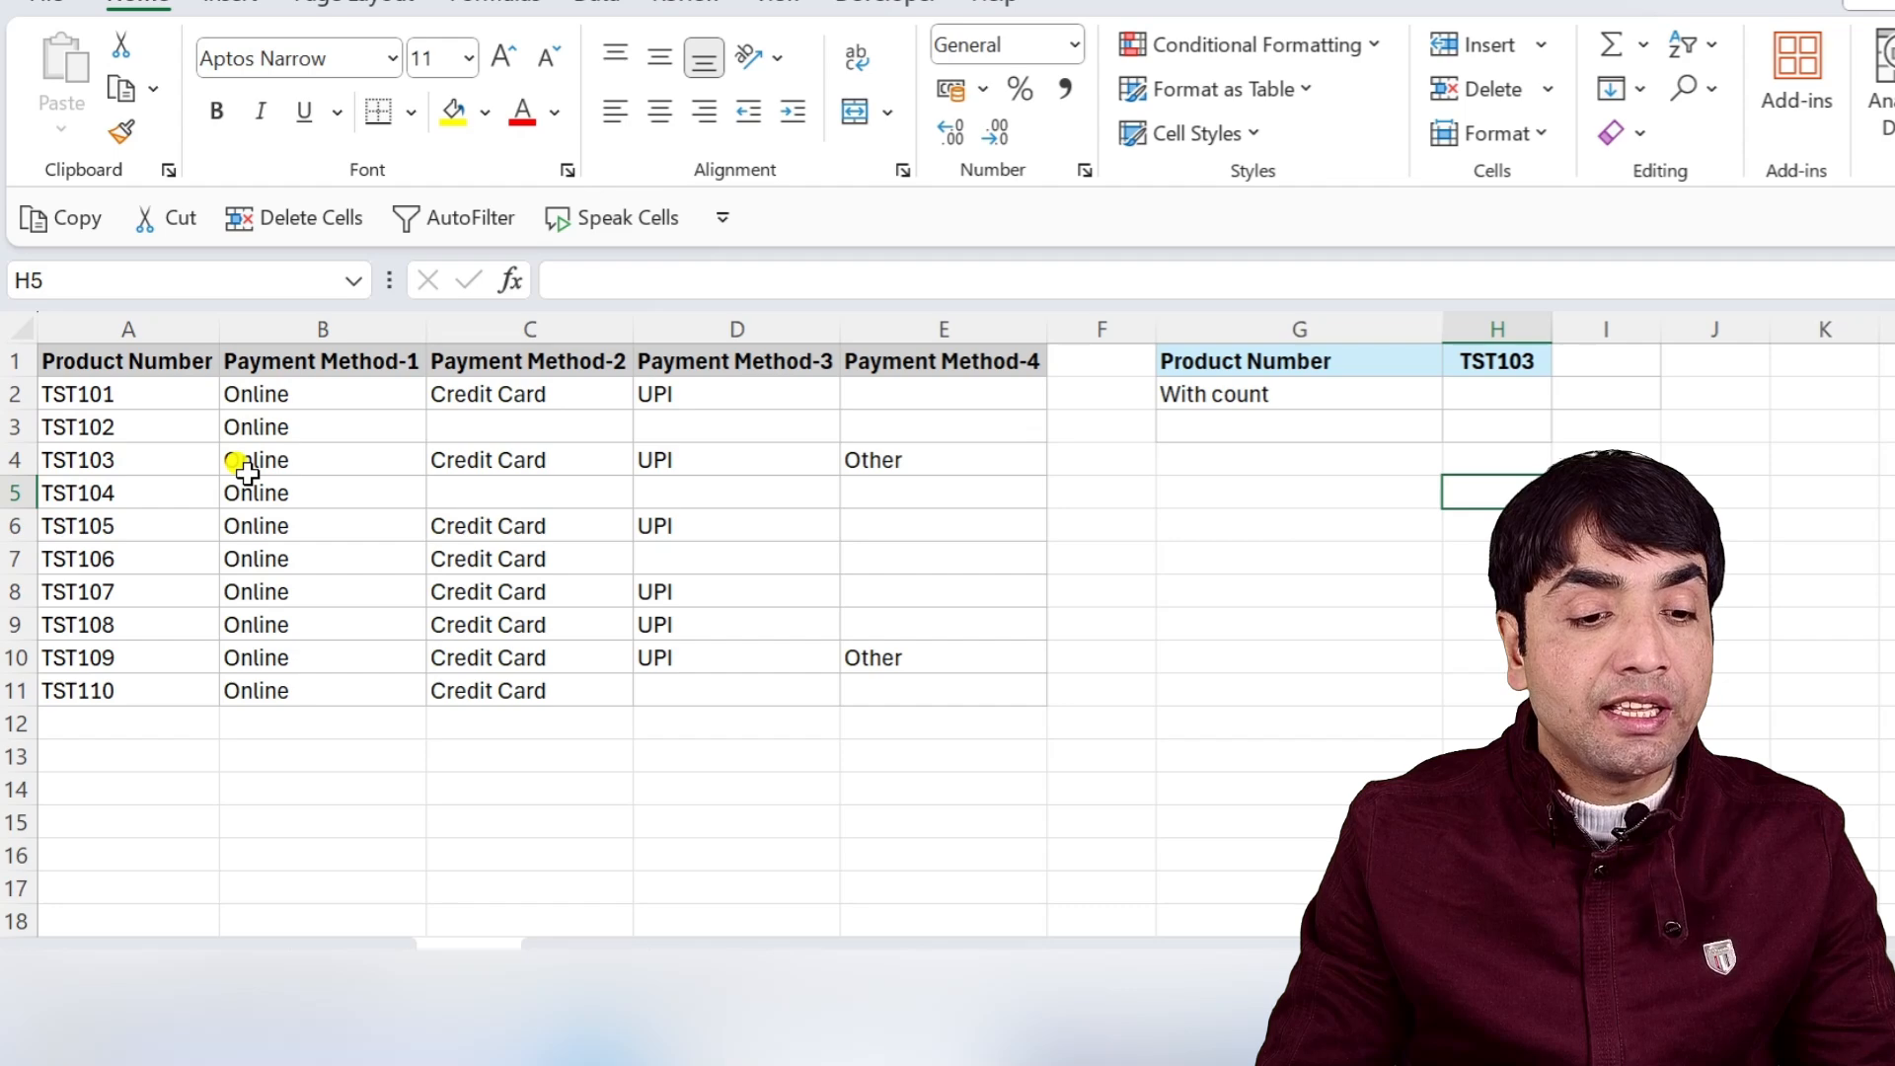
Enter 4 in H2 and OTHER in I2, then clear both cells.
left_click(1497, 391)
type("4")
left_click(1579, 387)
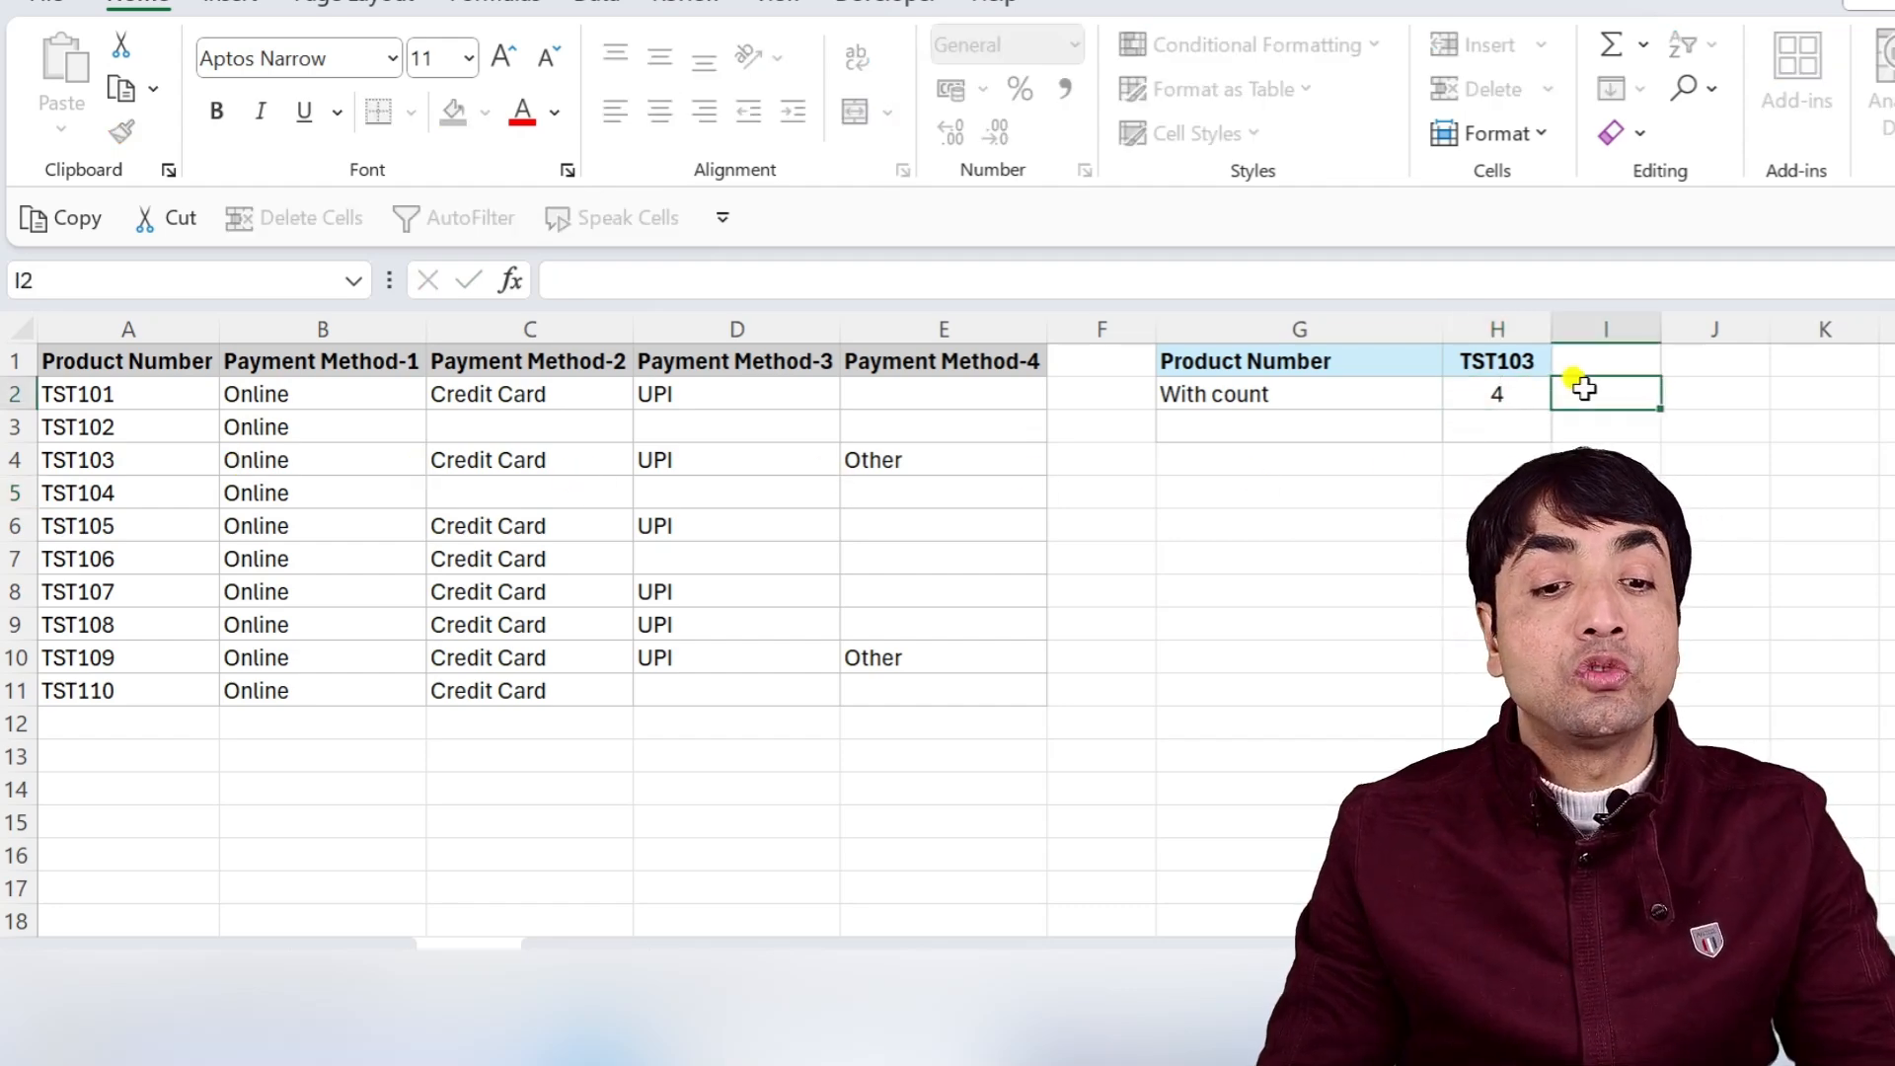
type("OTHER")
key("Return")
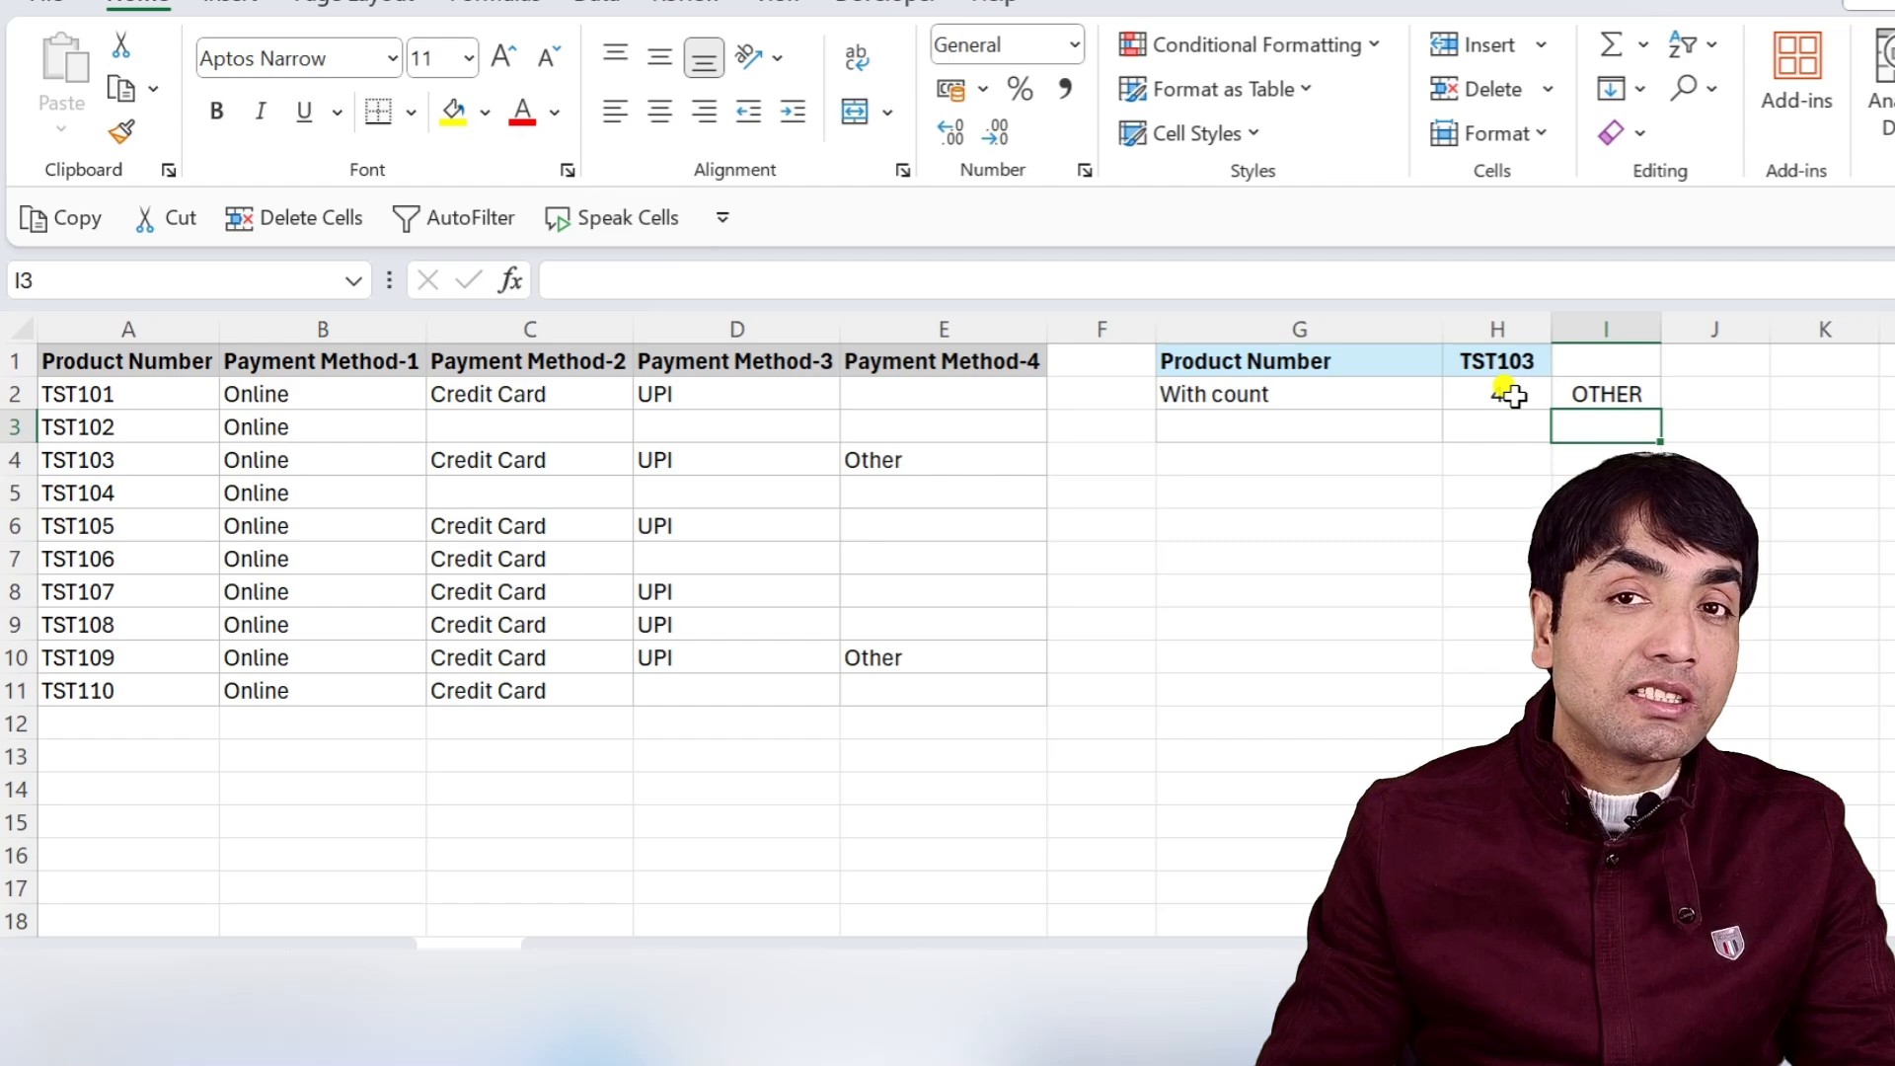
left_click_drag(1510, 395, 1556, 389)
key("Delete")
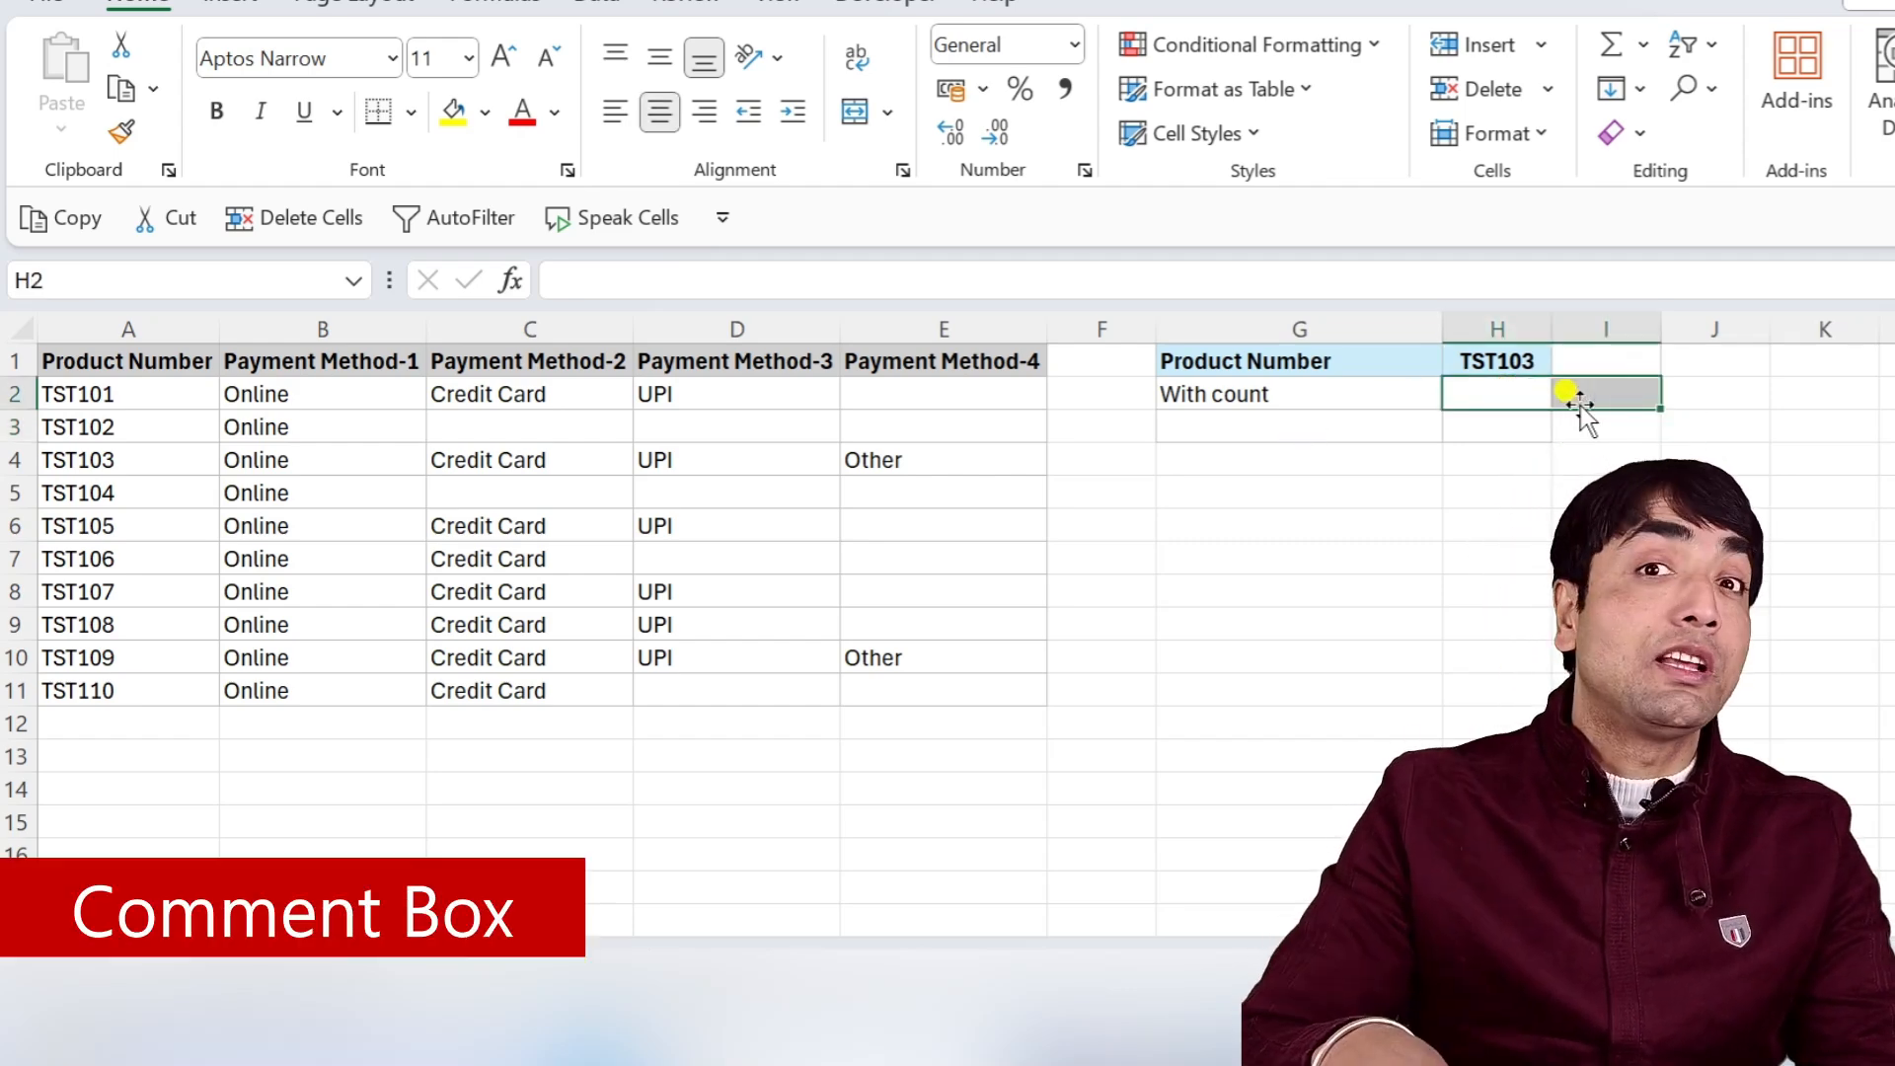
In H2, enter =INDEX(B2:E11,MATCH(H1,A2:A11,0),) to return all payment methods for the product in H1.
left_click(1499, 399)
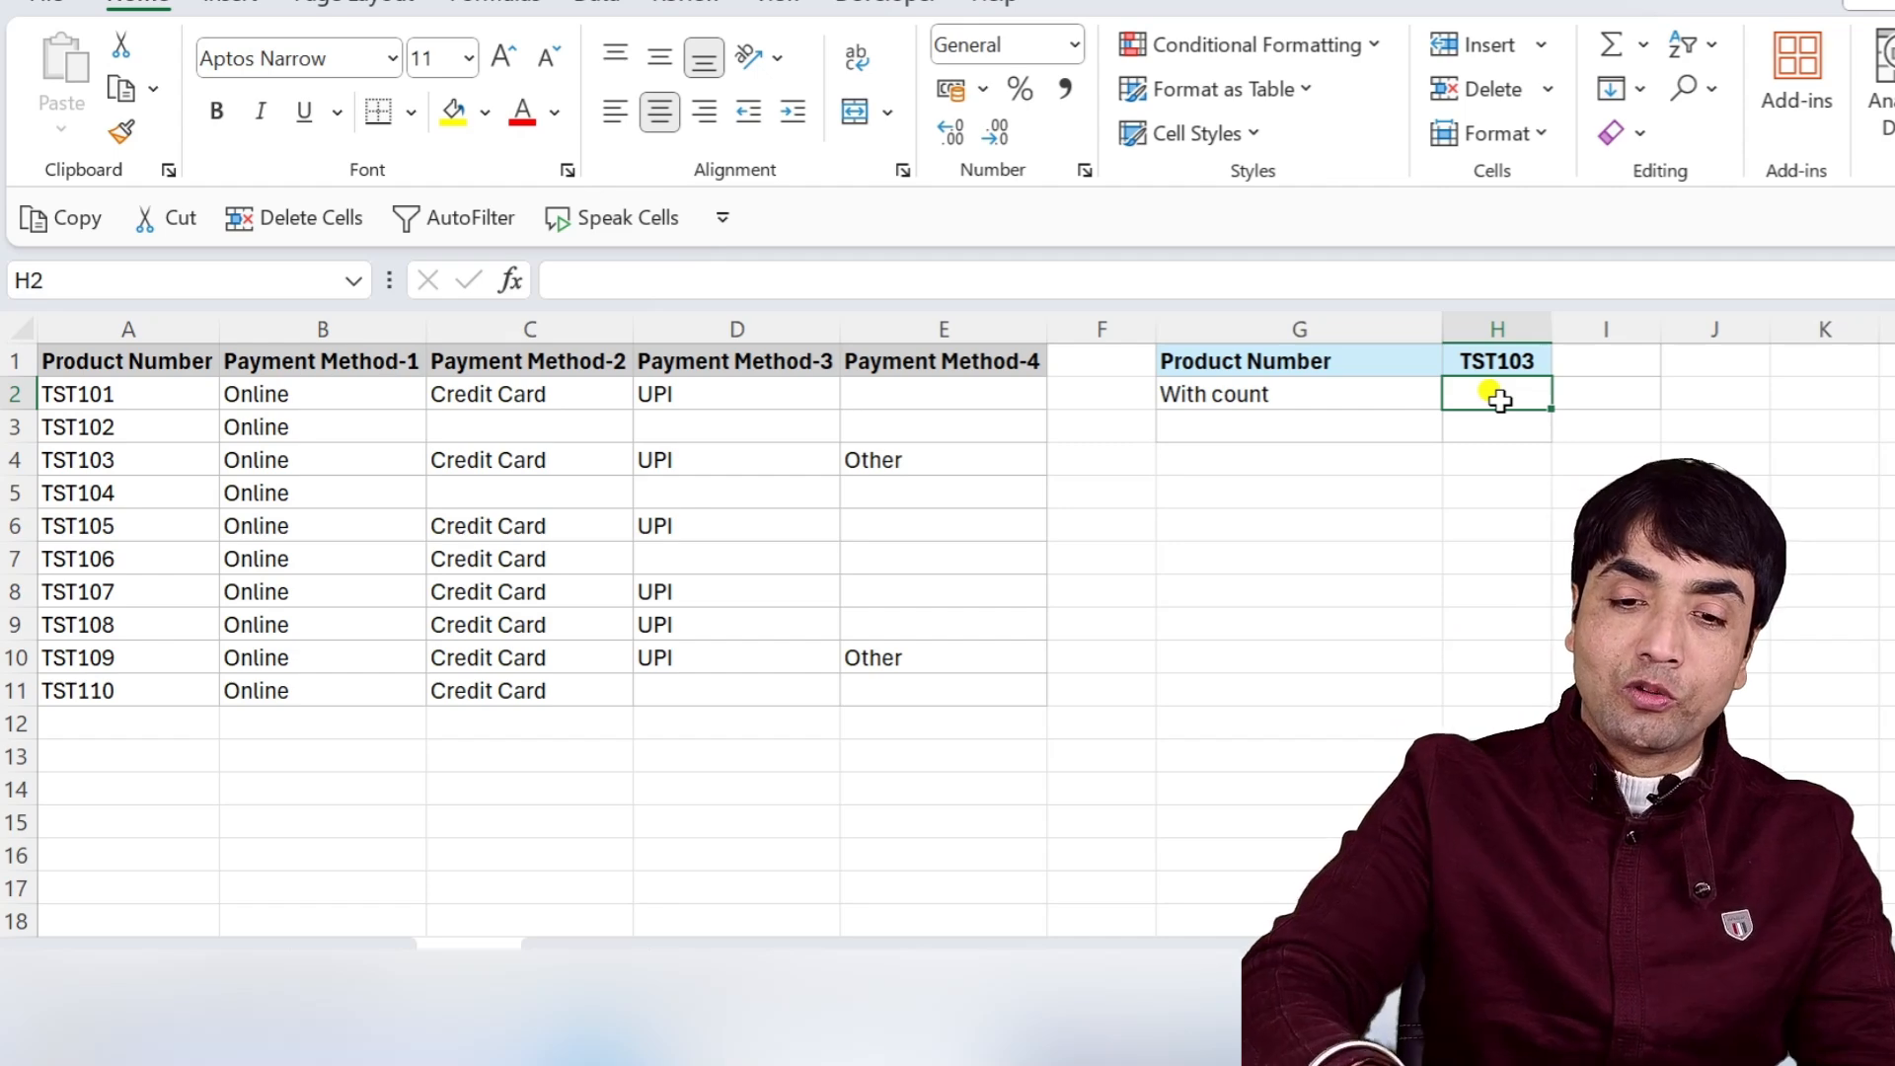
type("=")
type("INDEX(")
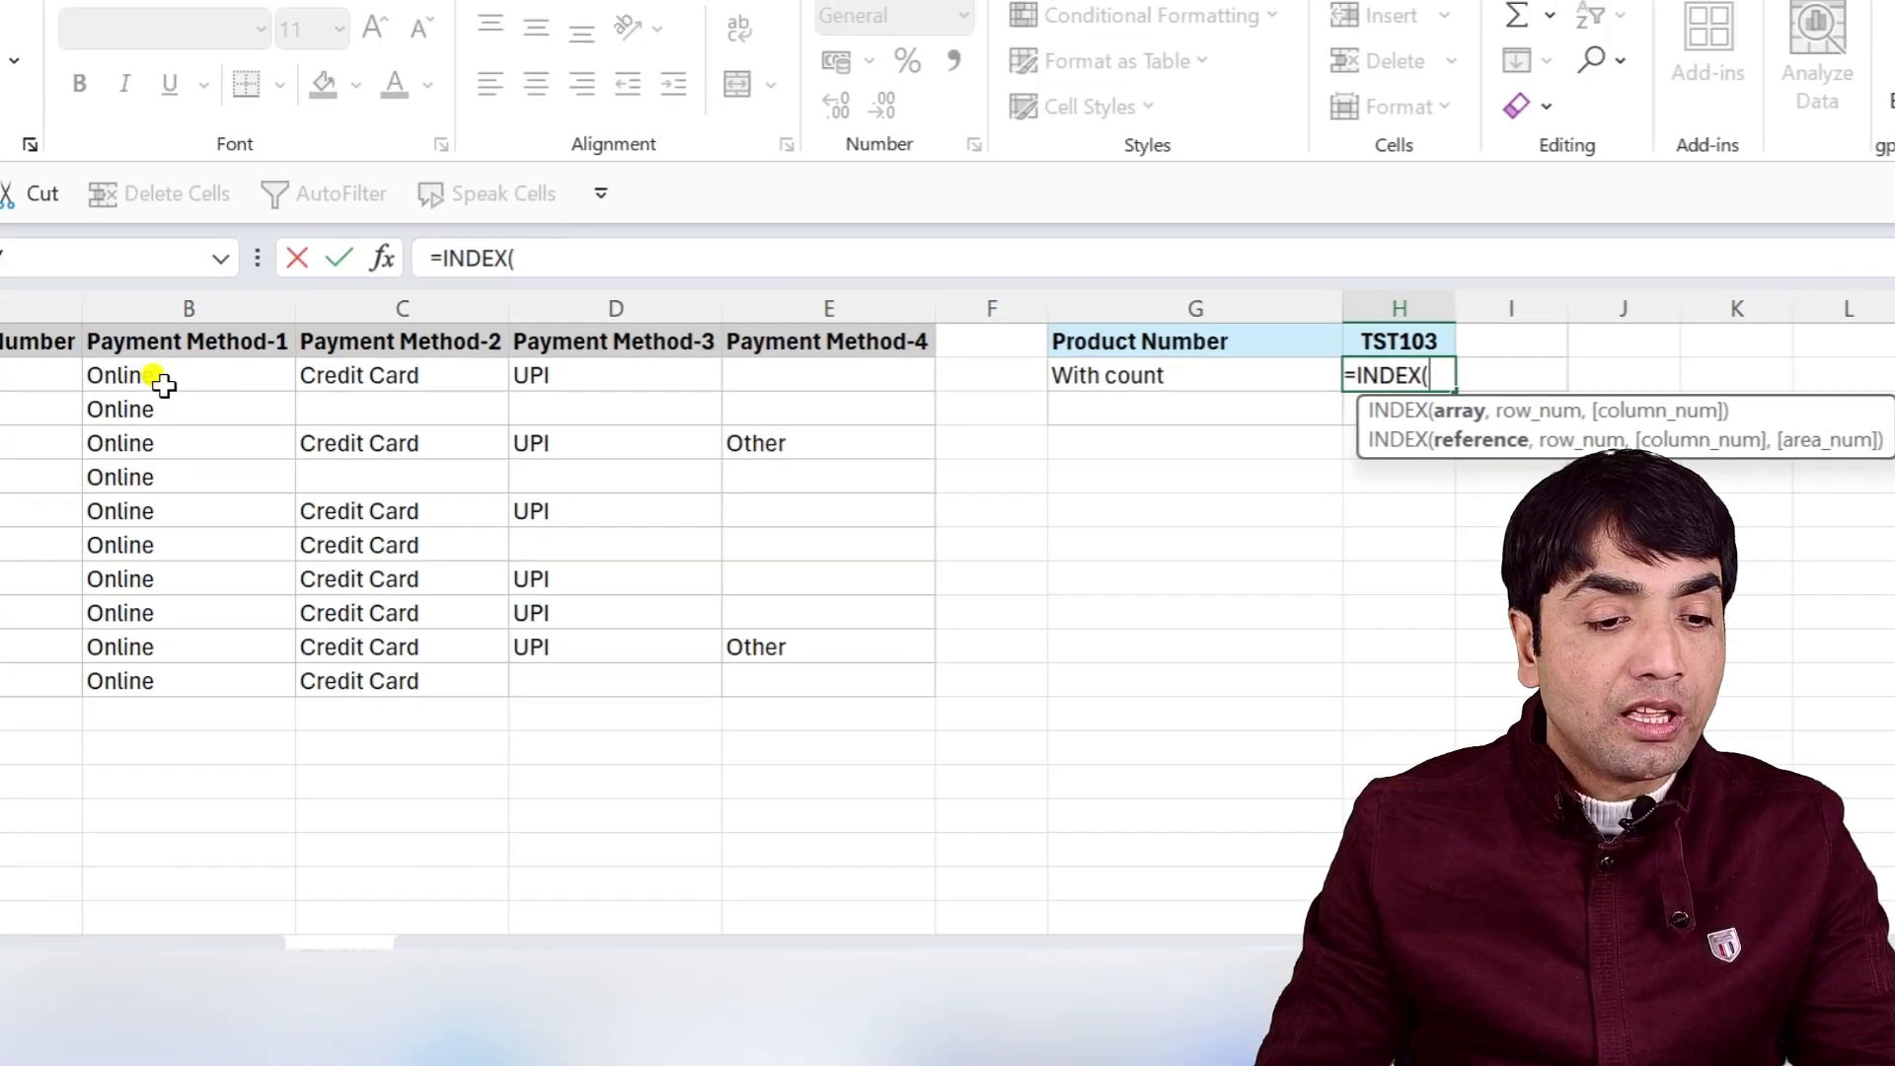
left_click_drag(148, 376, 772, 654)
type(",")
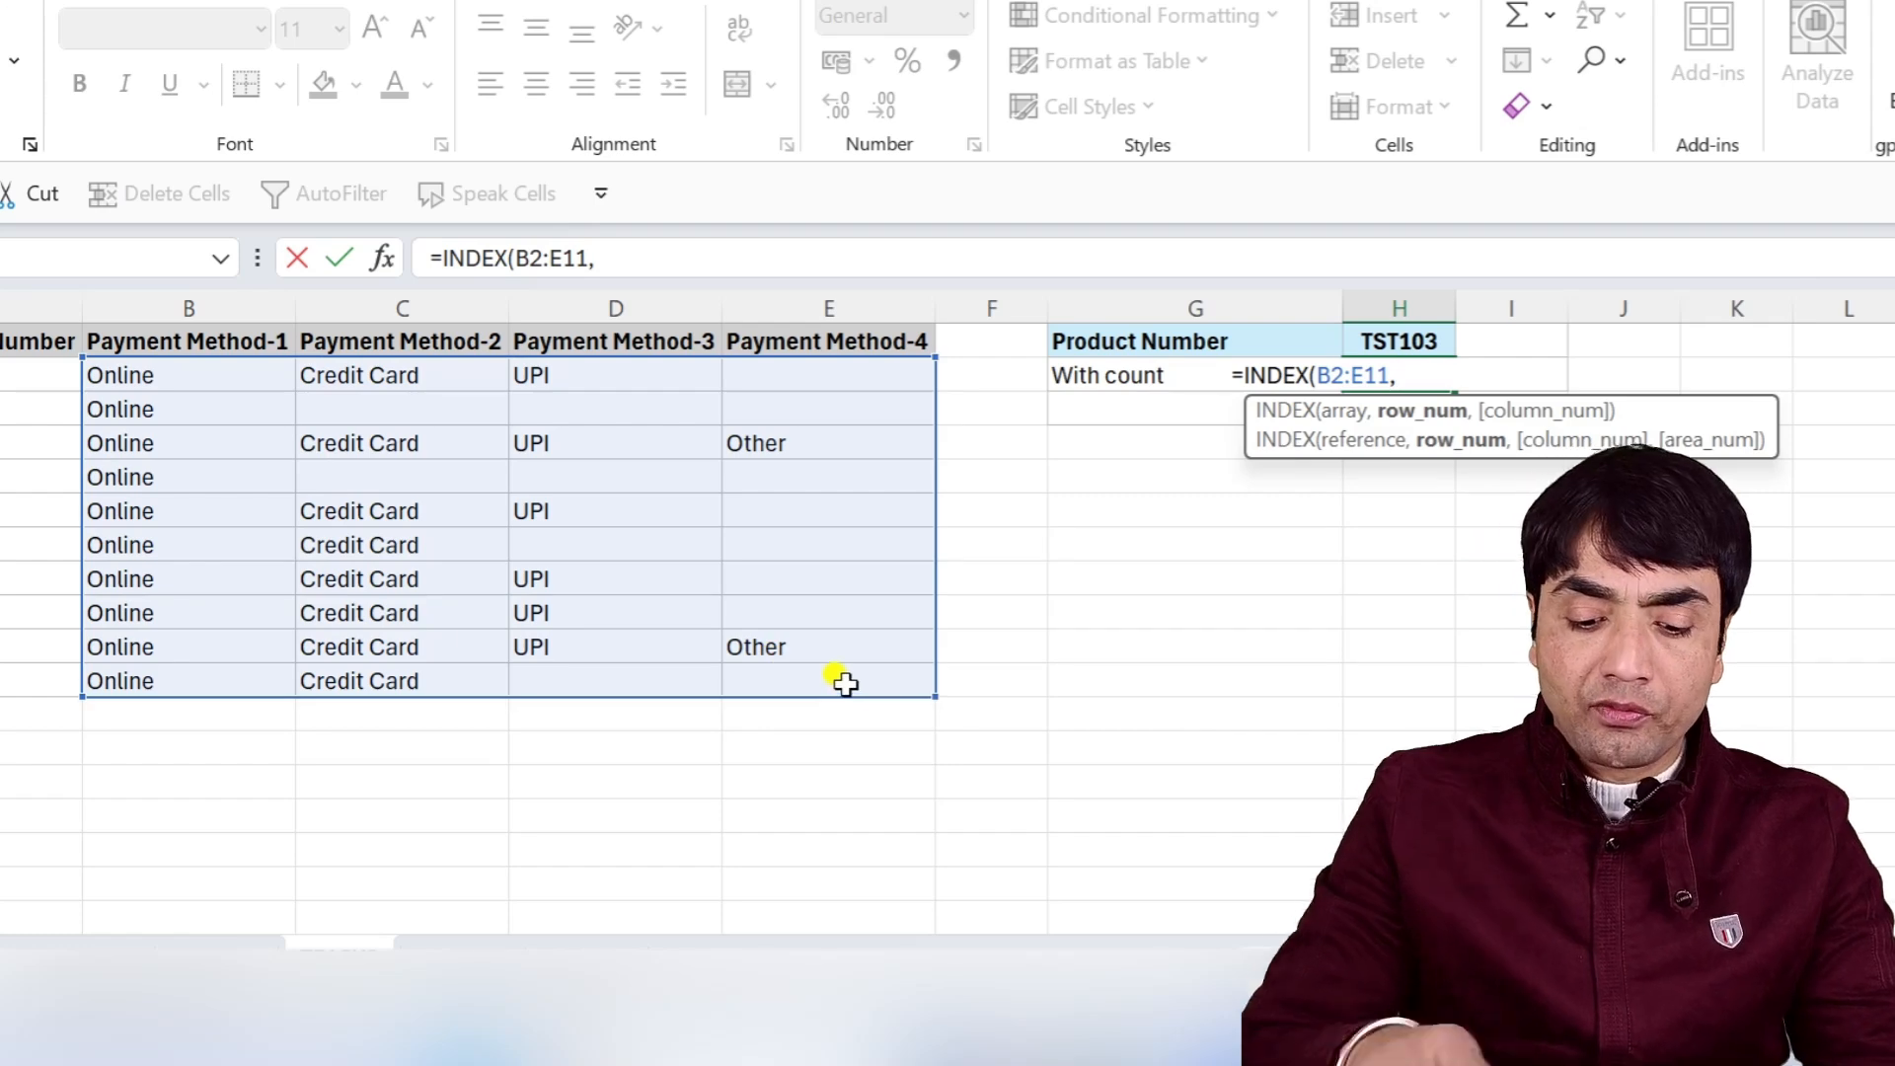
type("MATCH(")
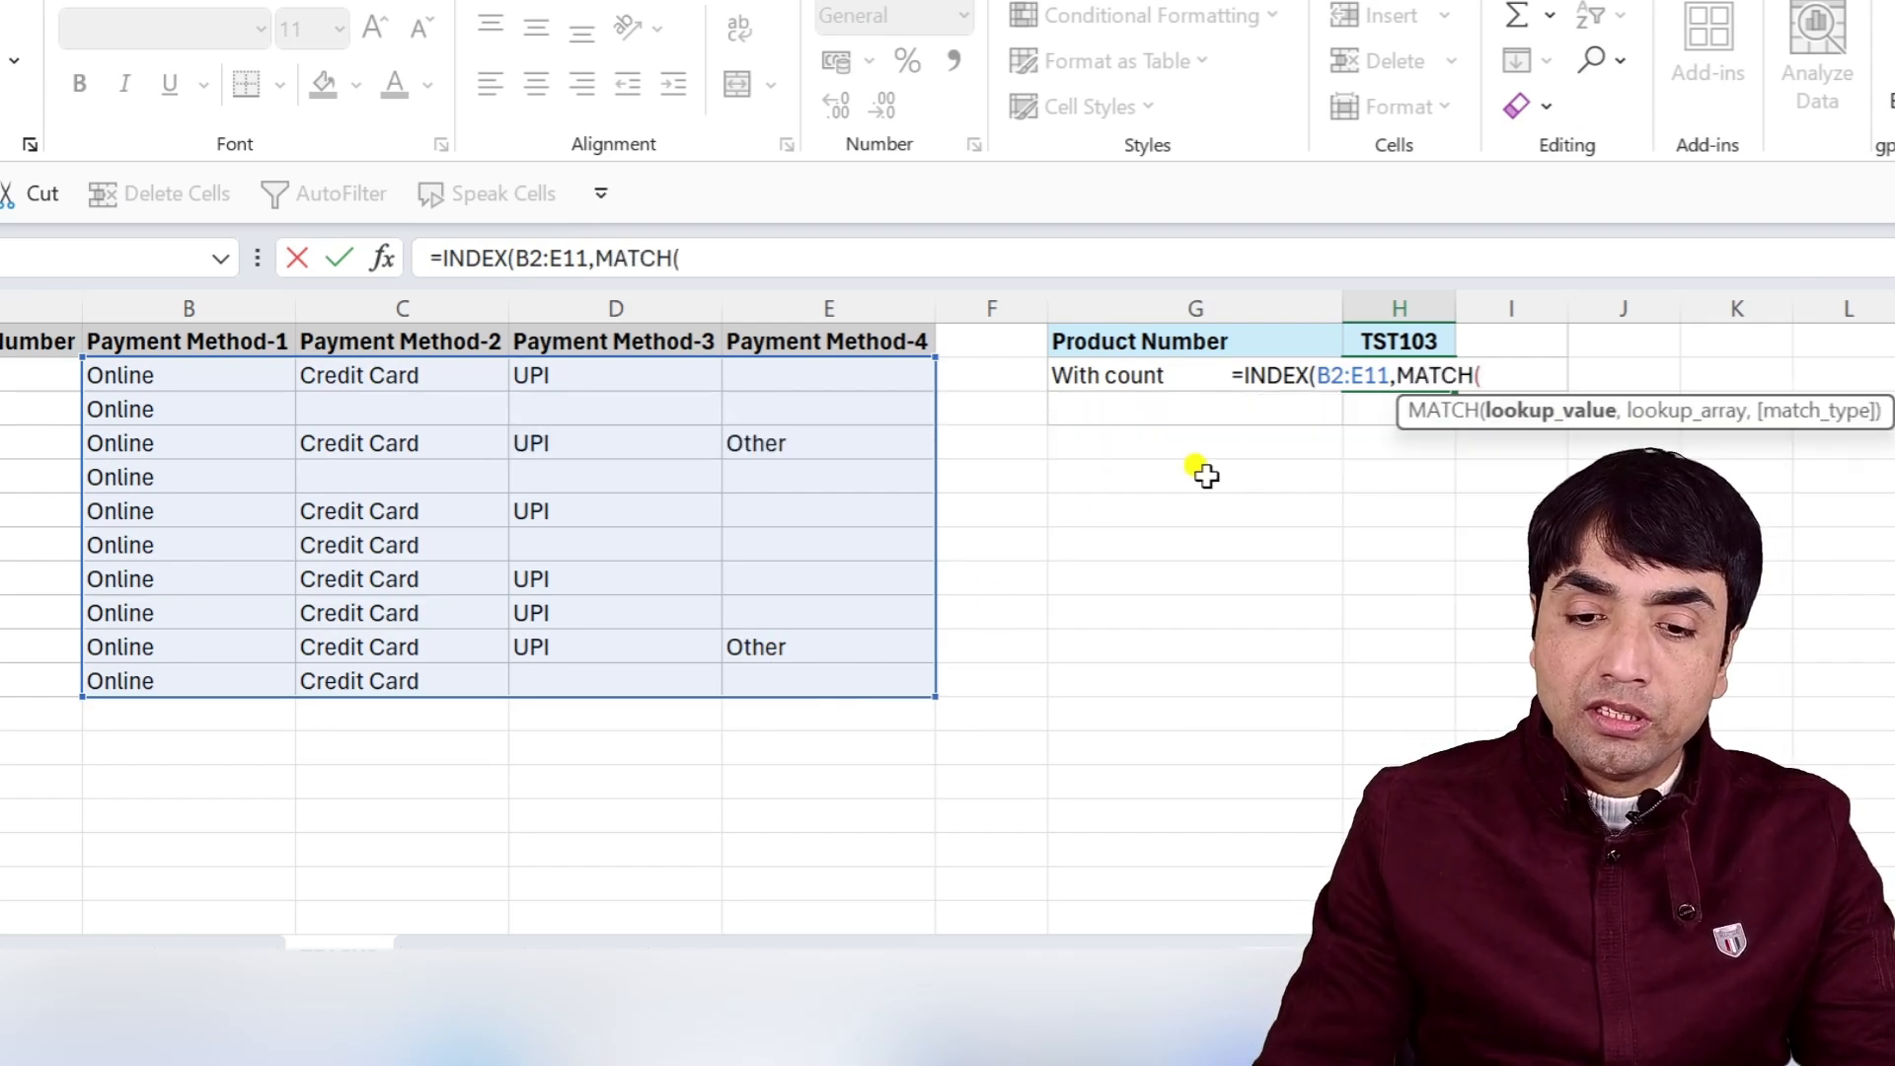
left_click(1409, 340)
type(",")
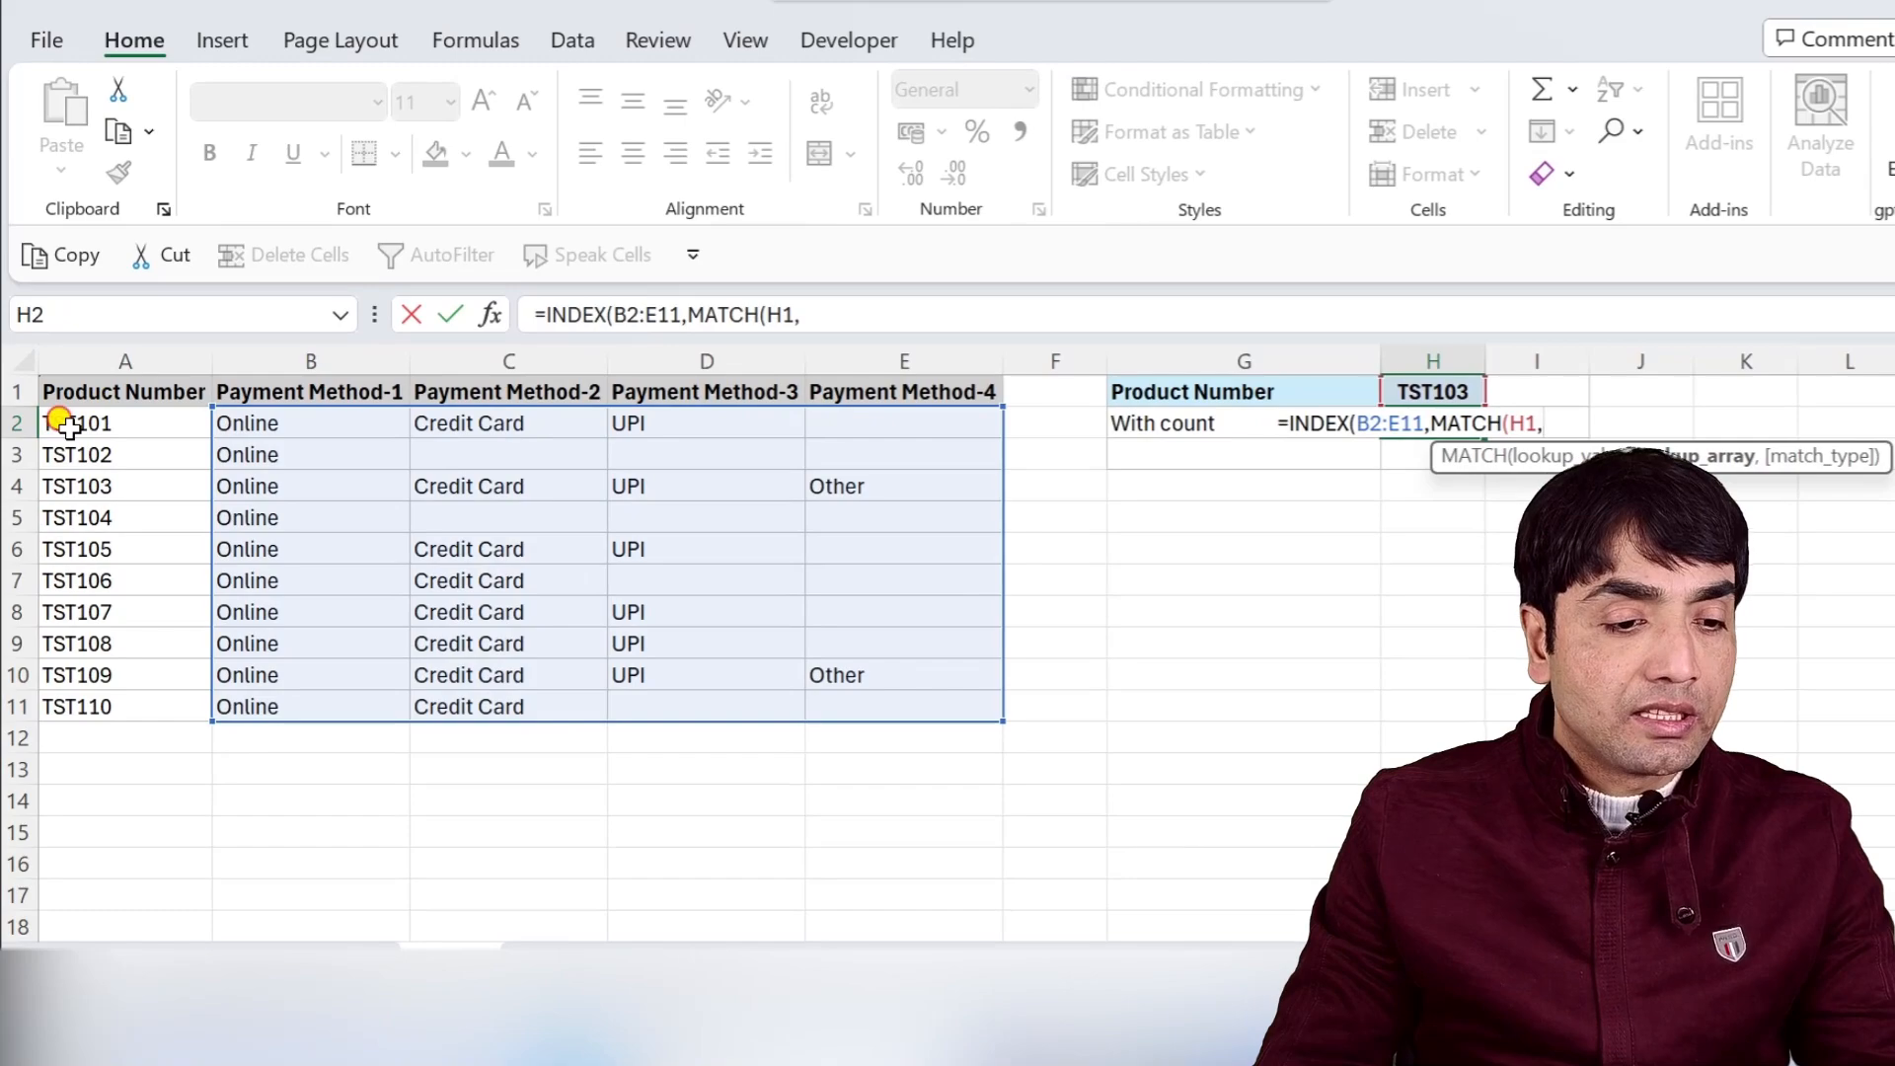
left_click_drag(66, 426, 66, 706)
type(",")
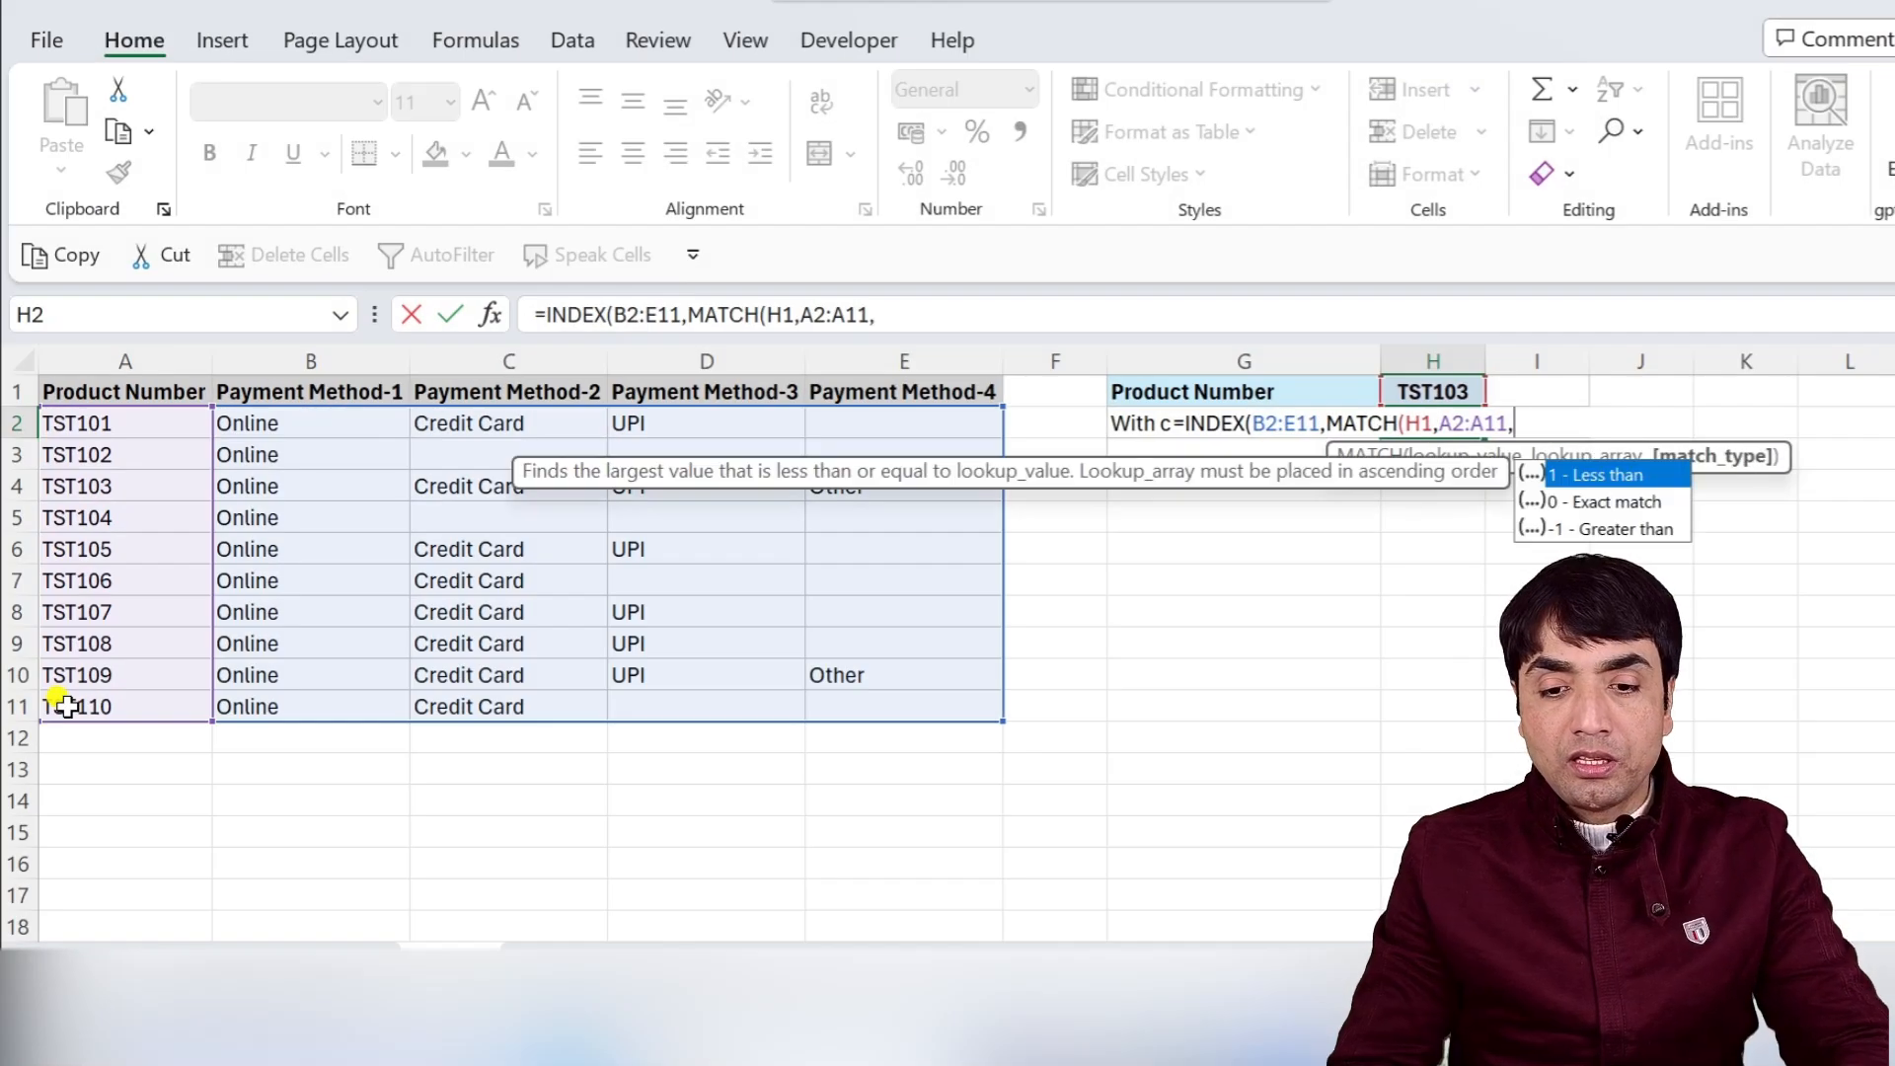
type("0)")
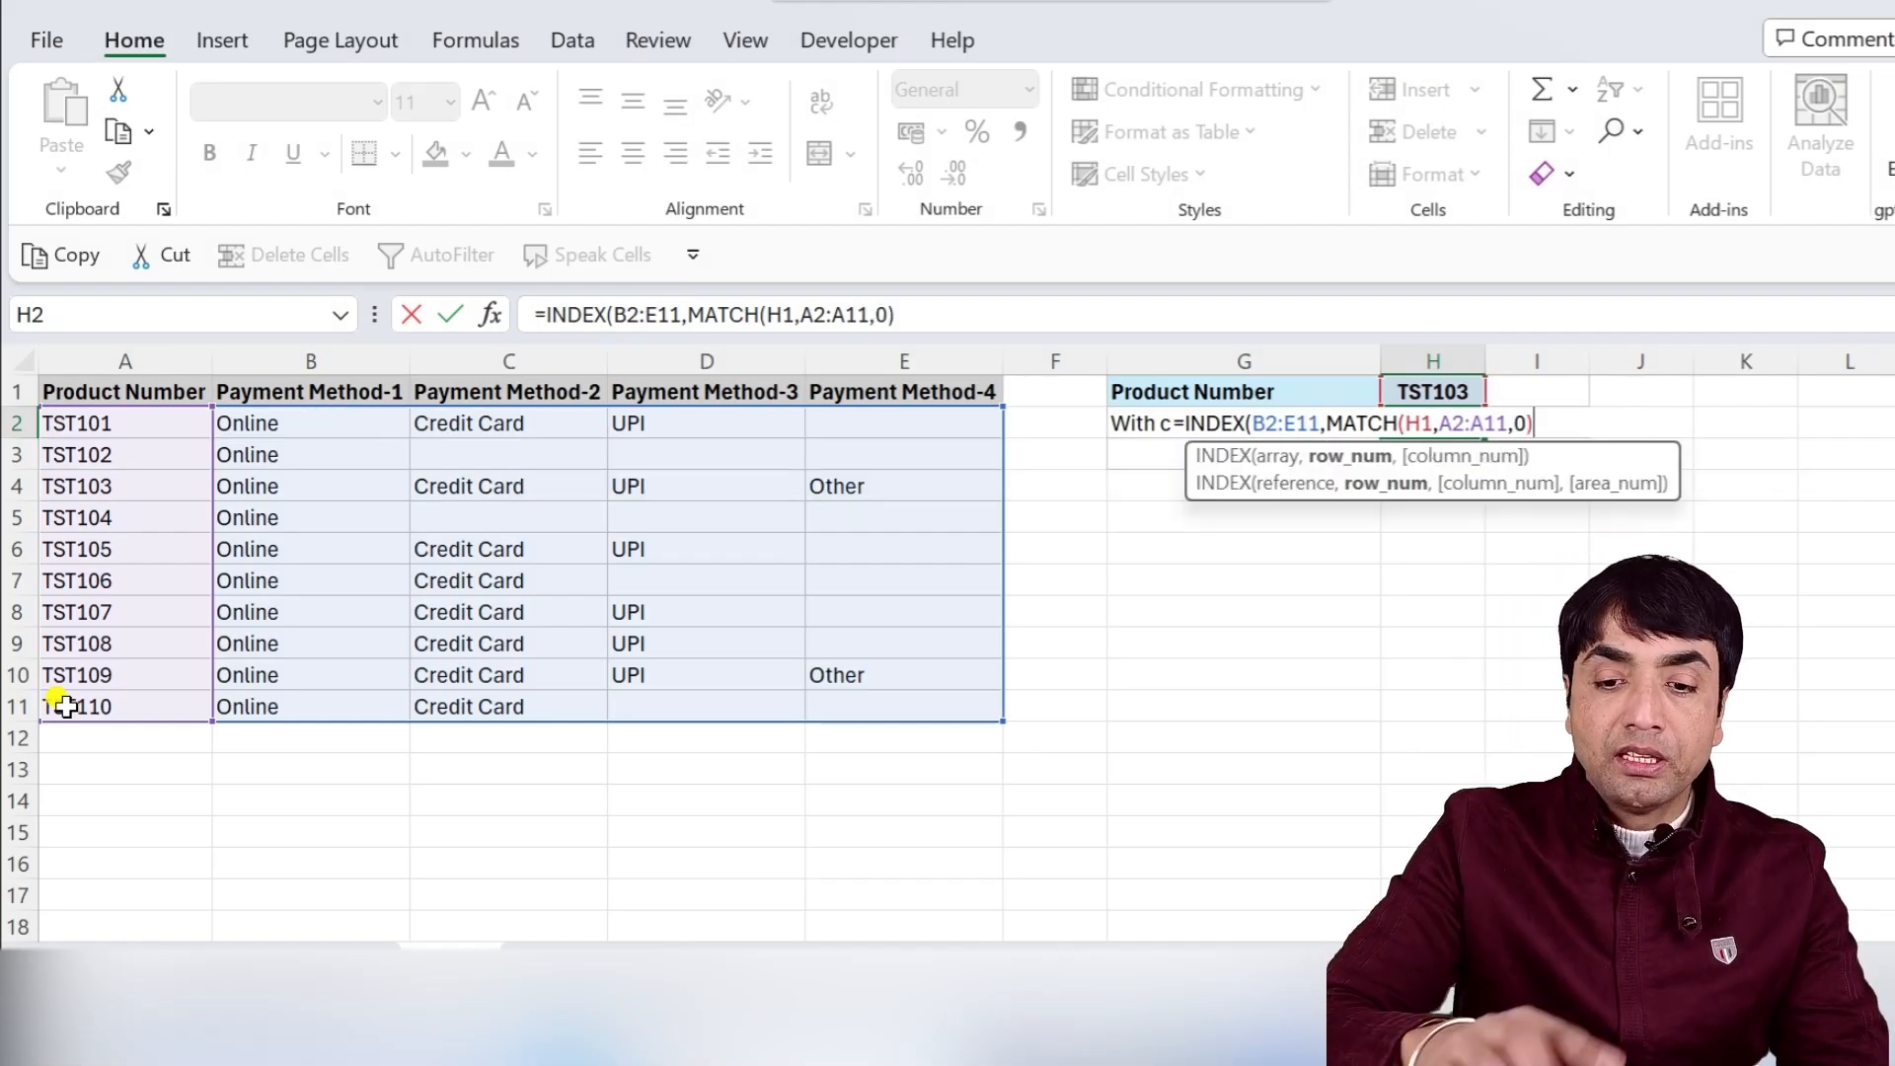
type(",")
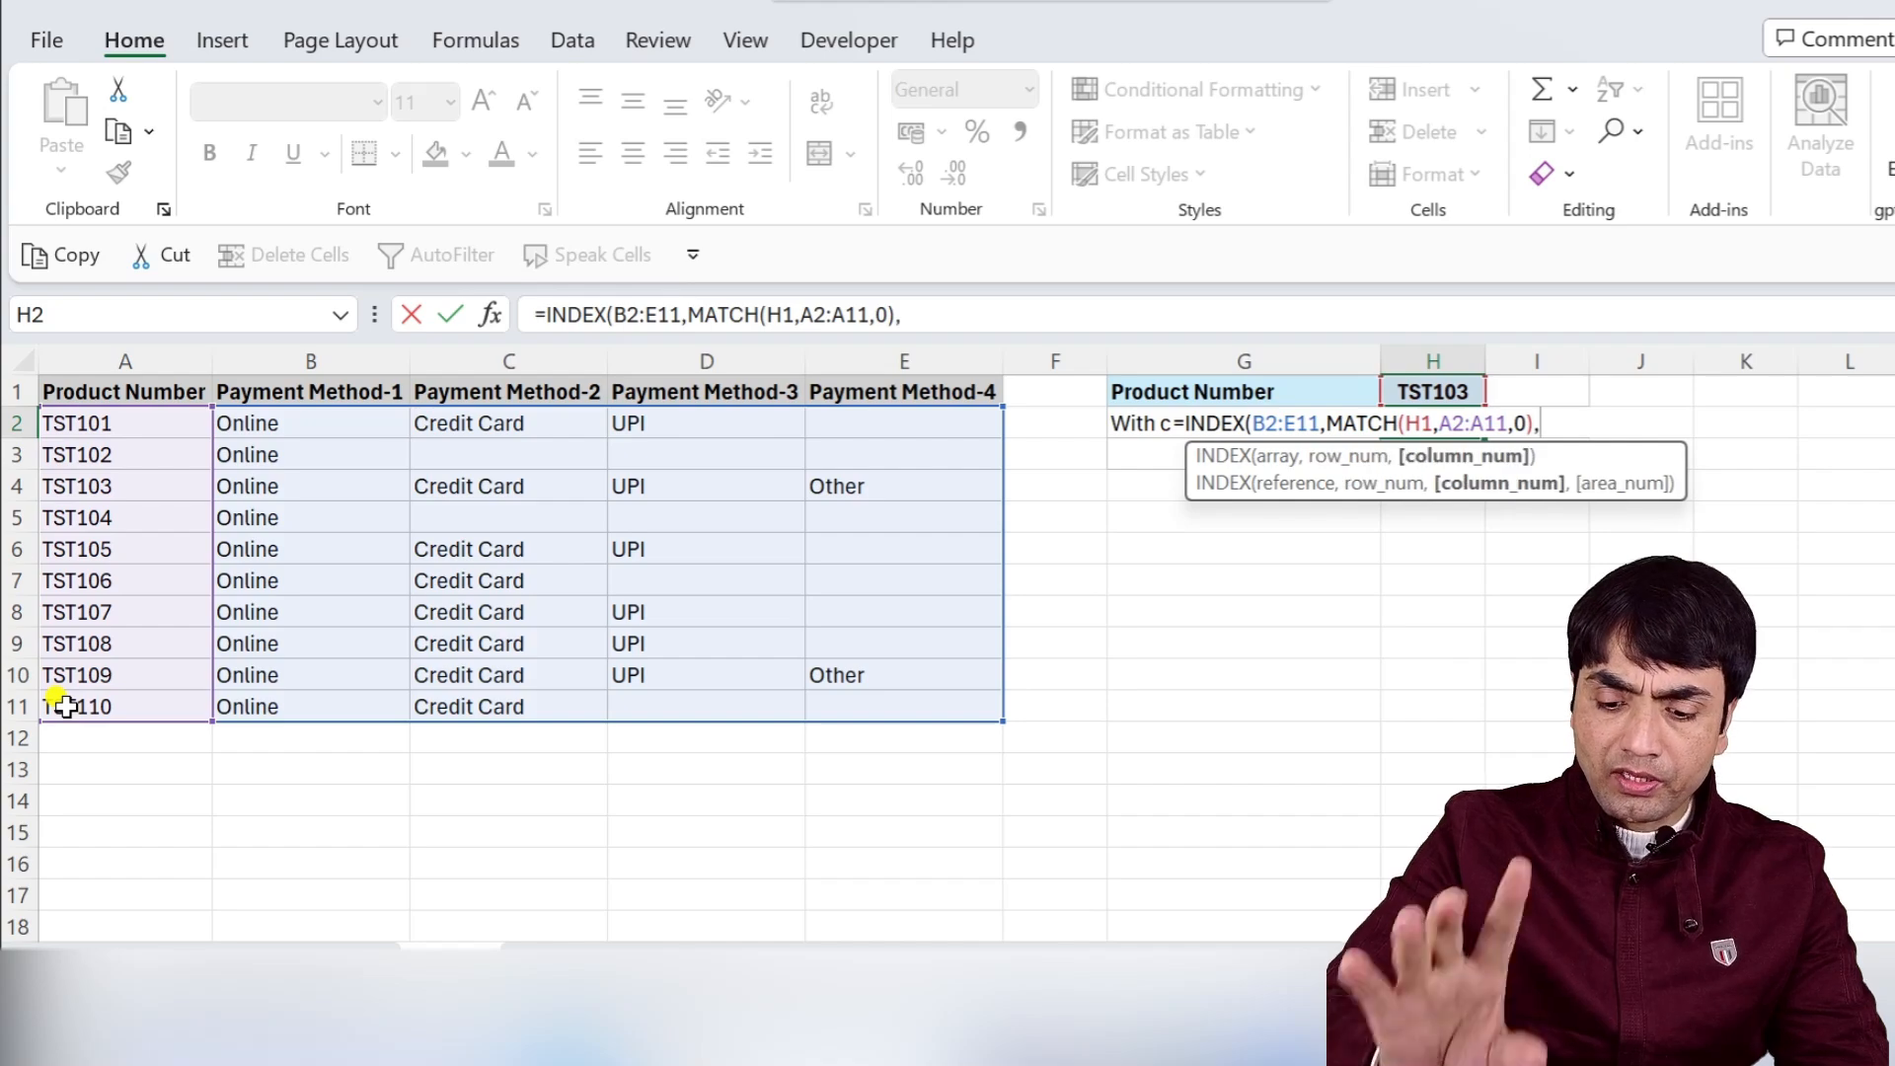
type(")")
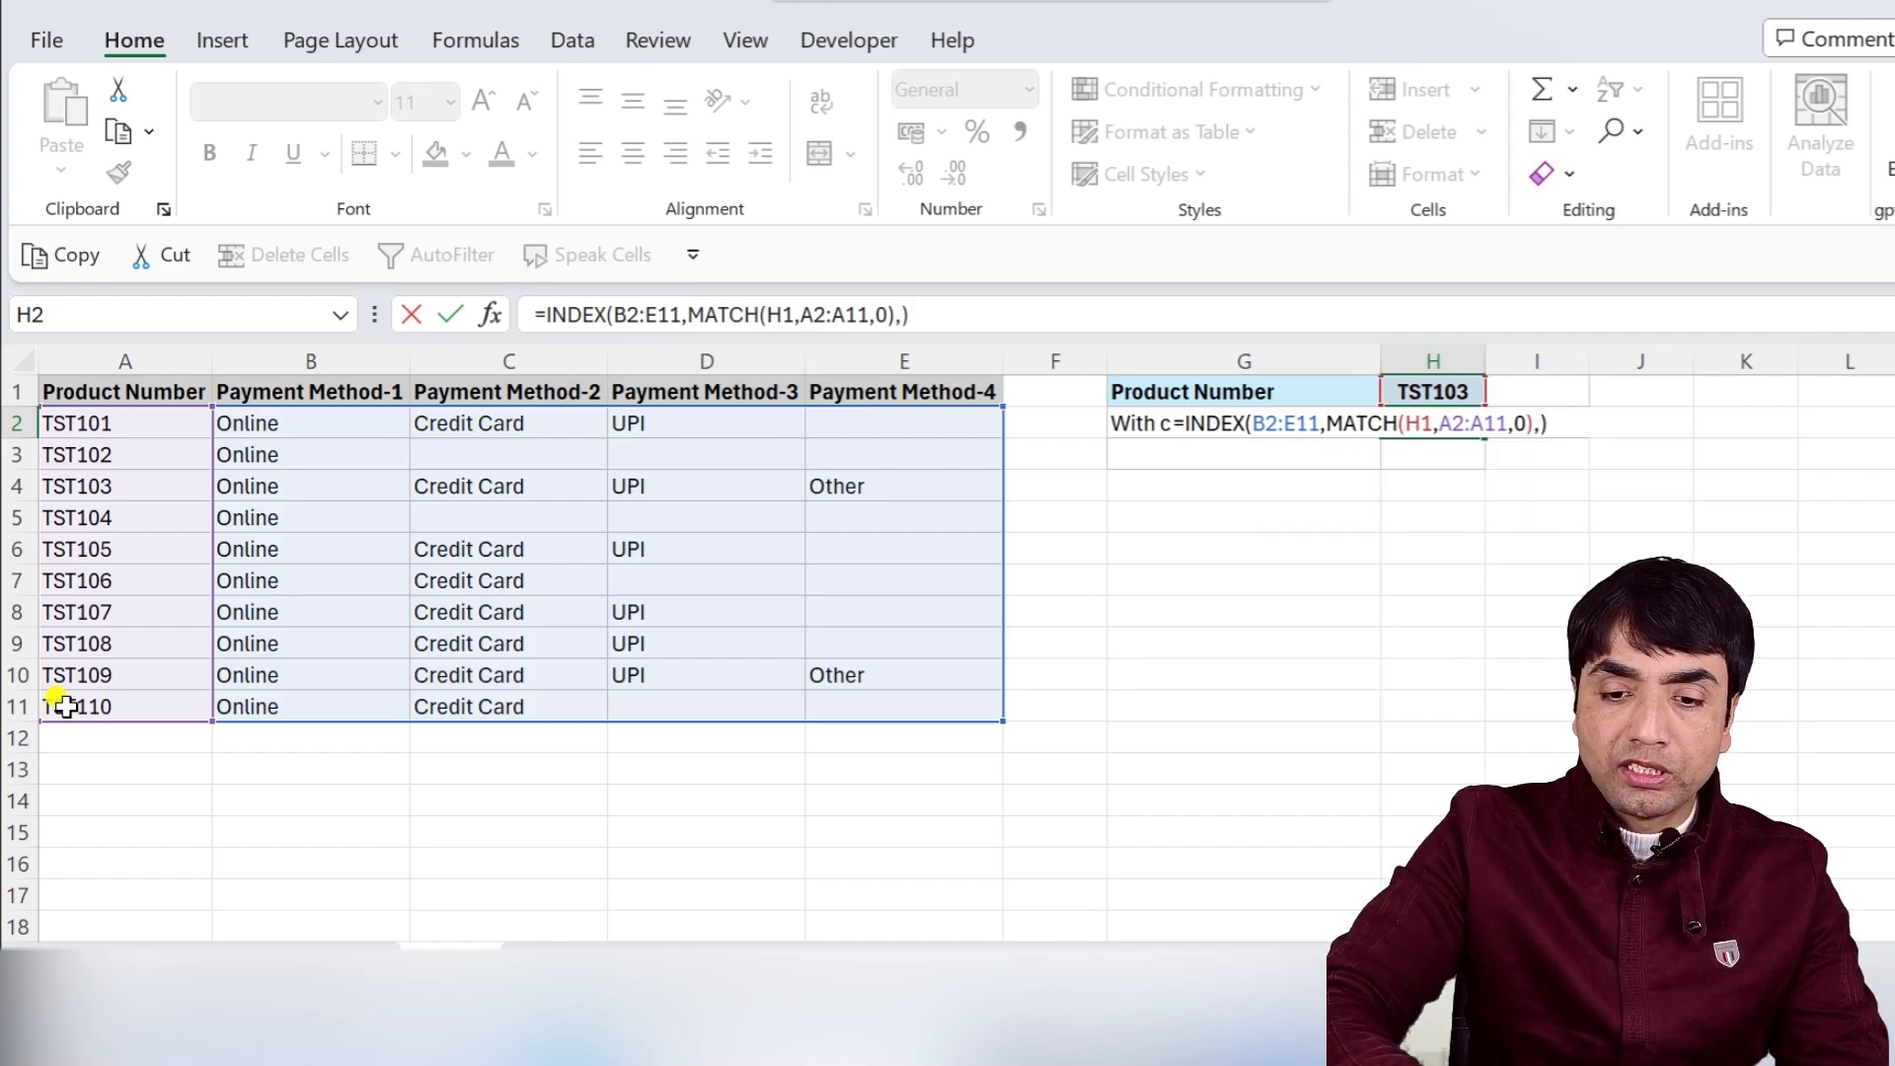
key("ctrl+Return")
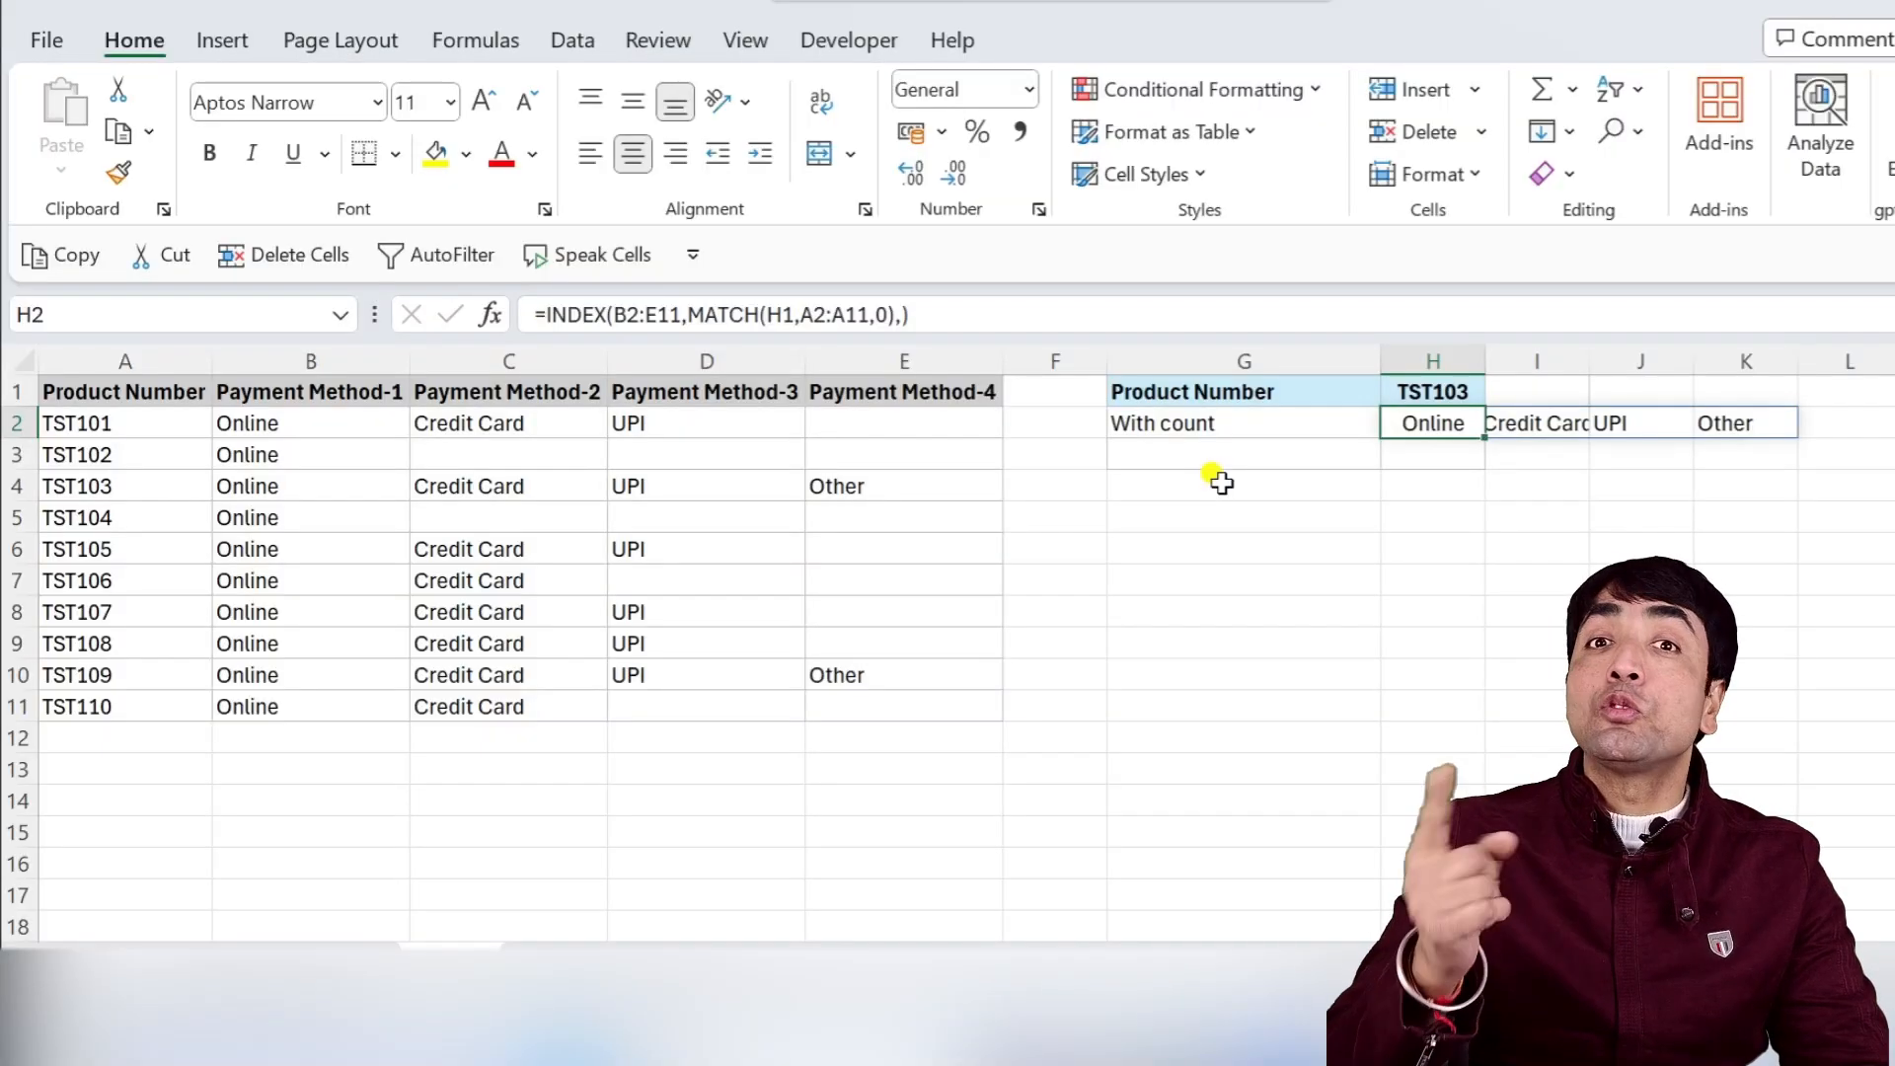
Wrap the H2 formula in COUNTA to count the product's payment methods.
double_click(1413, 424)
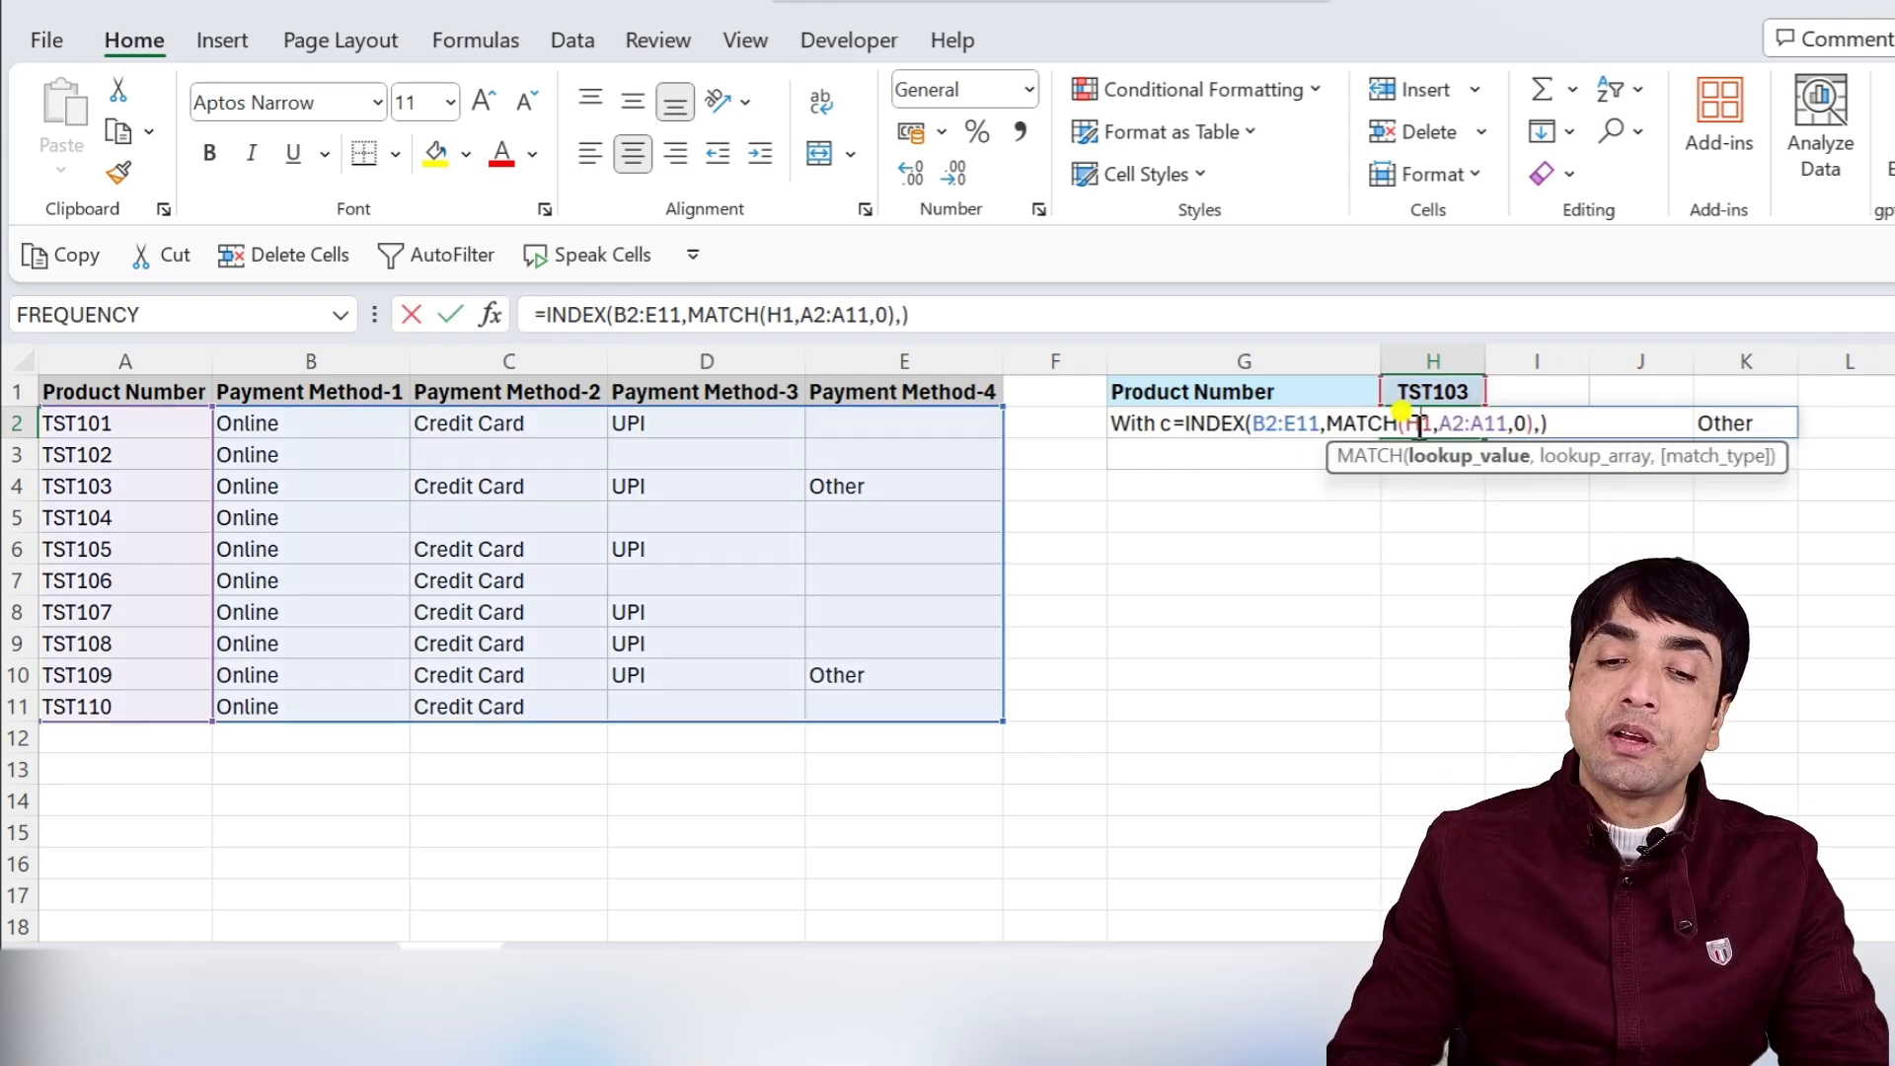
left_click(1188, 424)
type("COUNTA(")
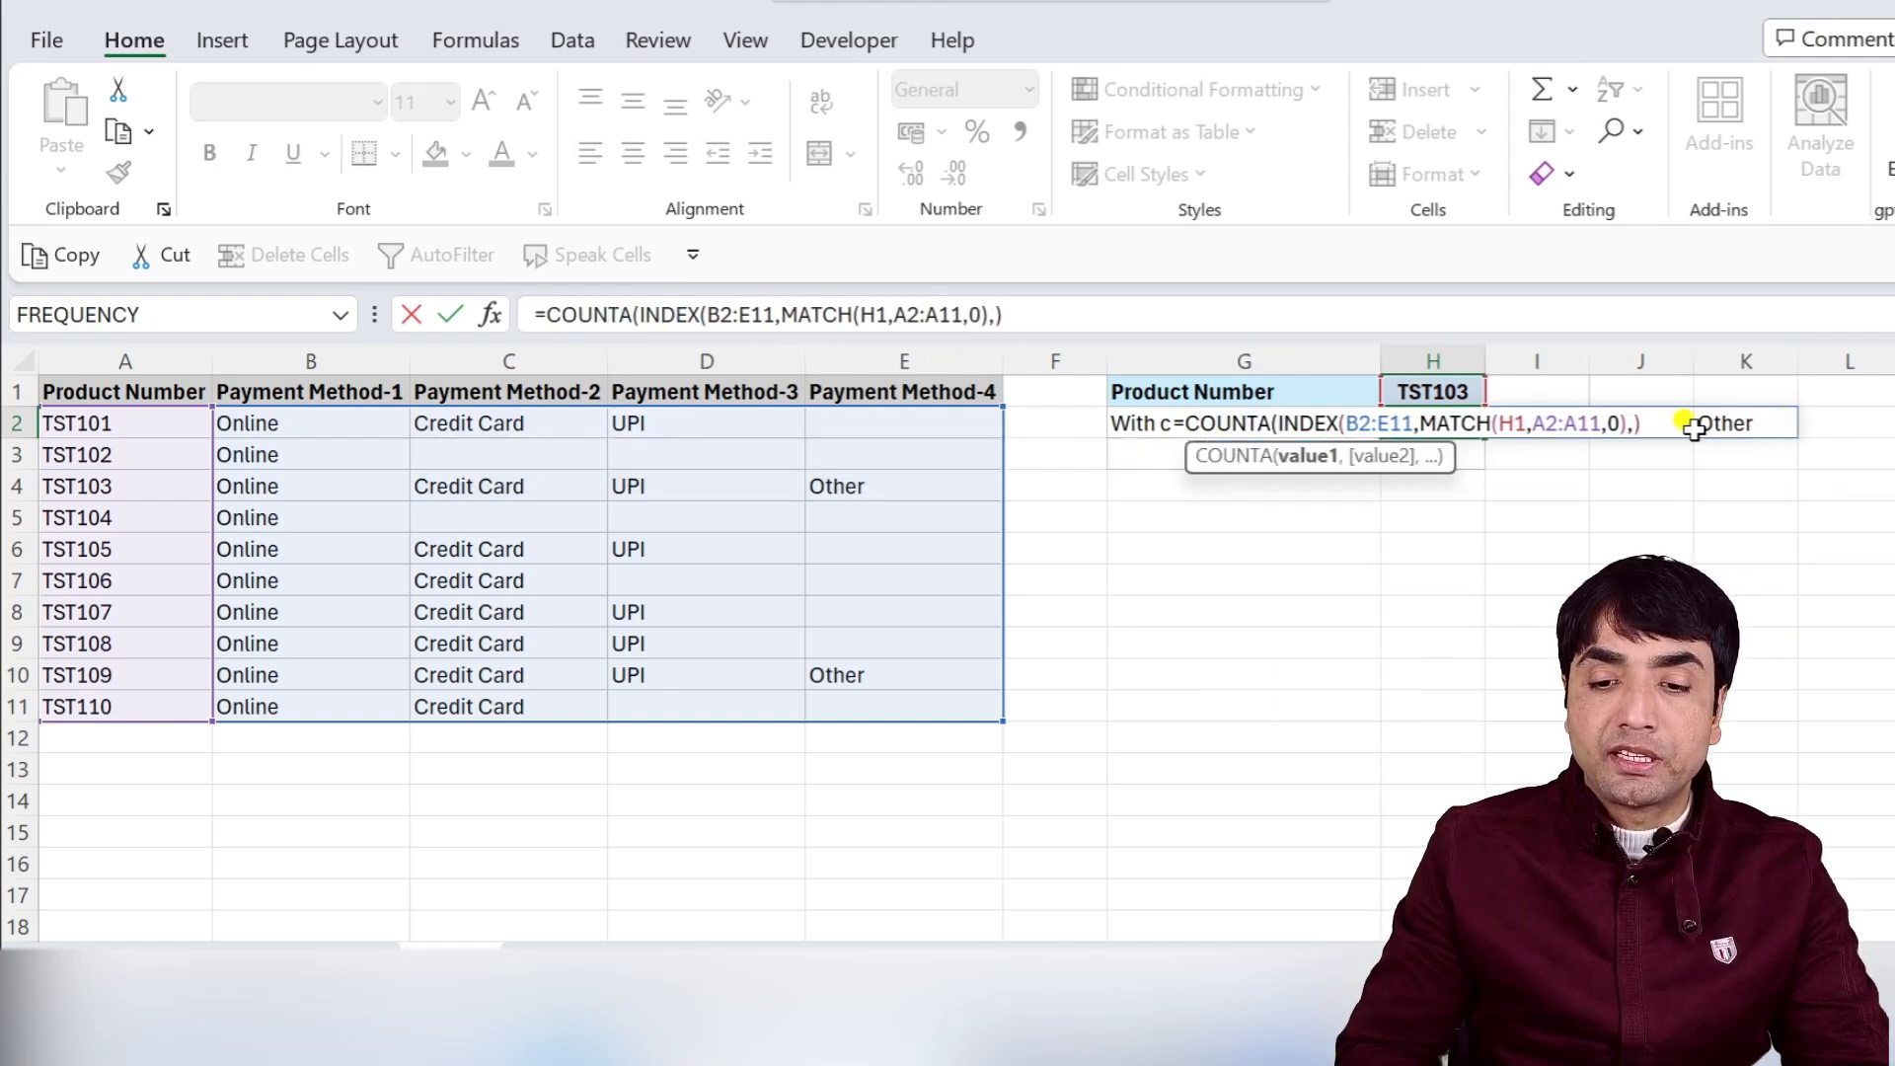
type(")")
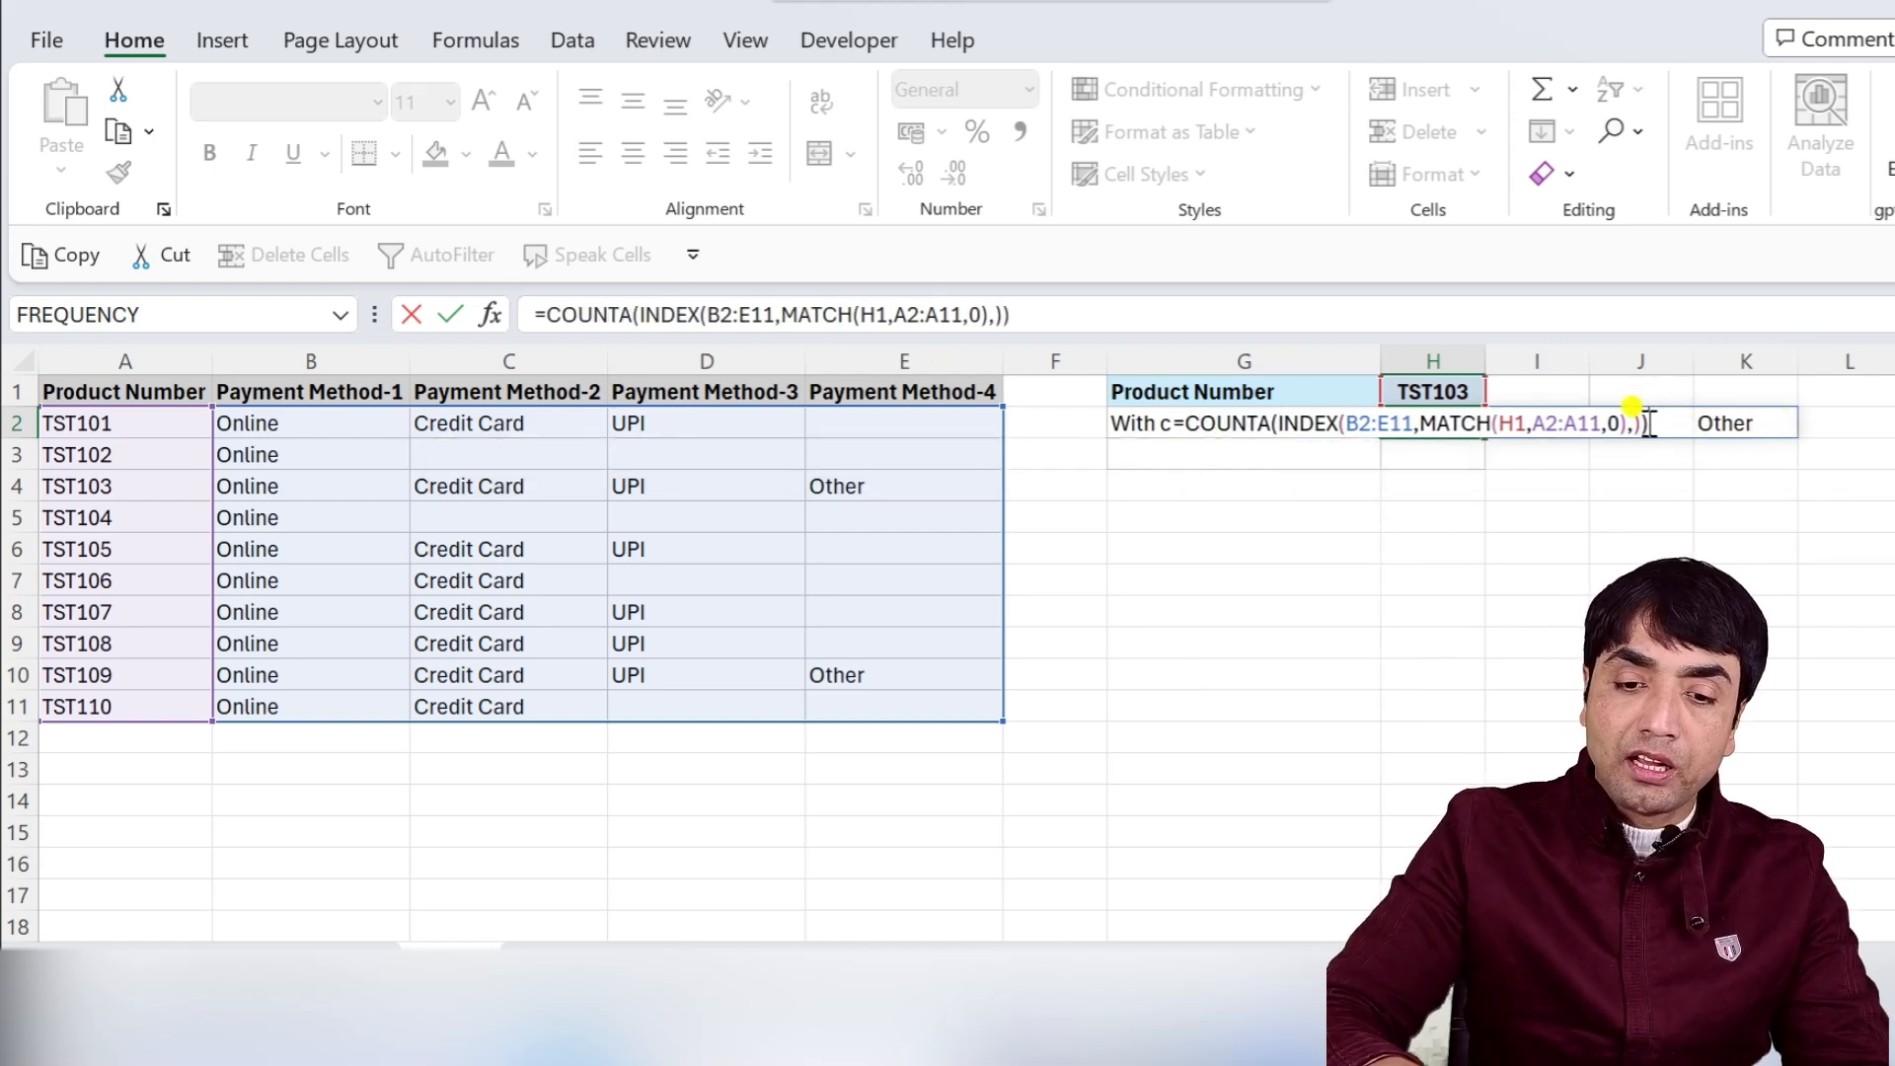
key("Return")
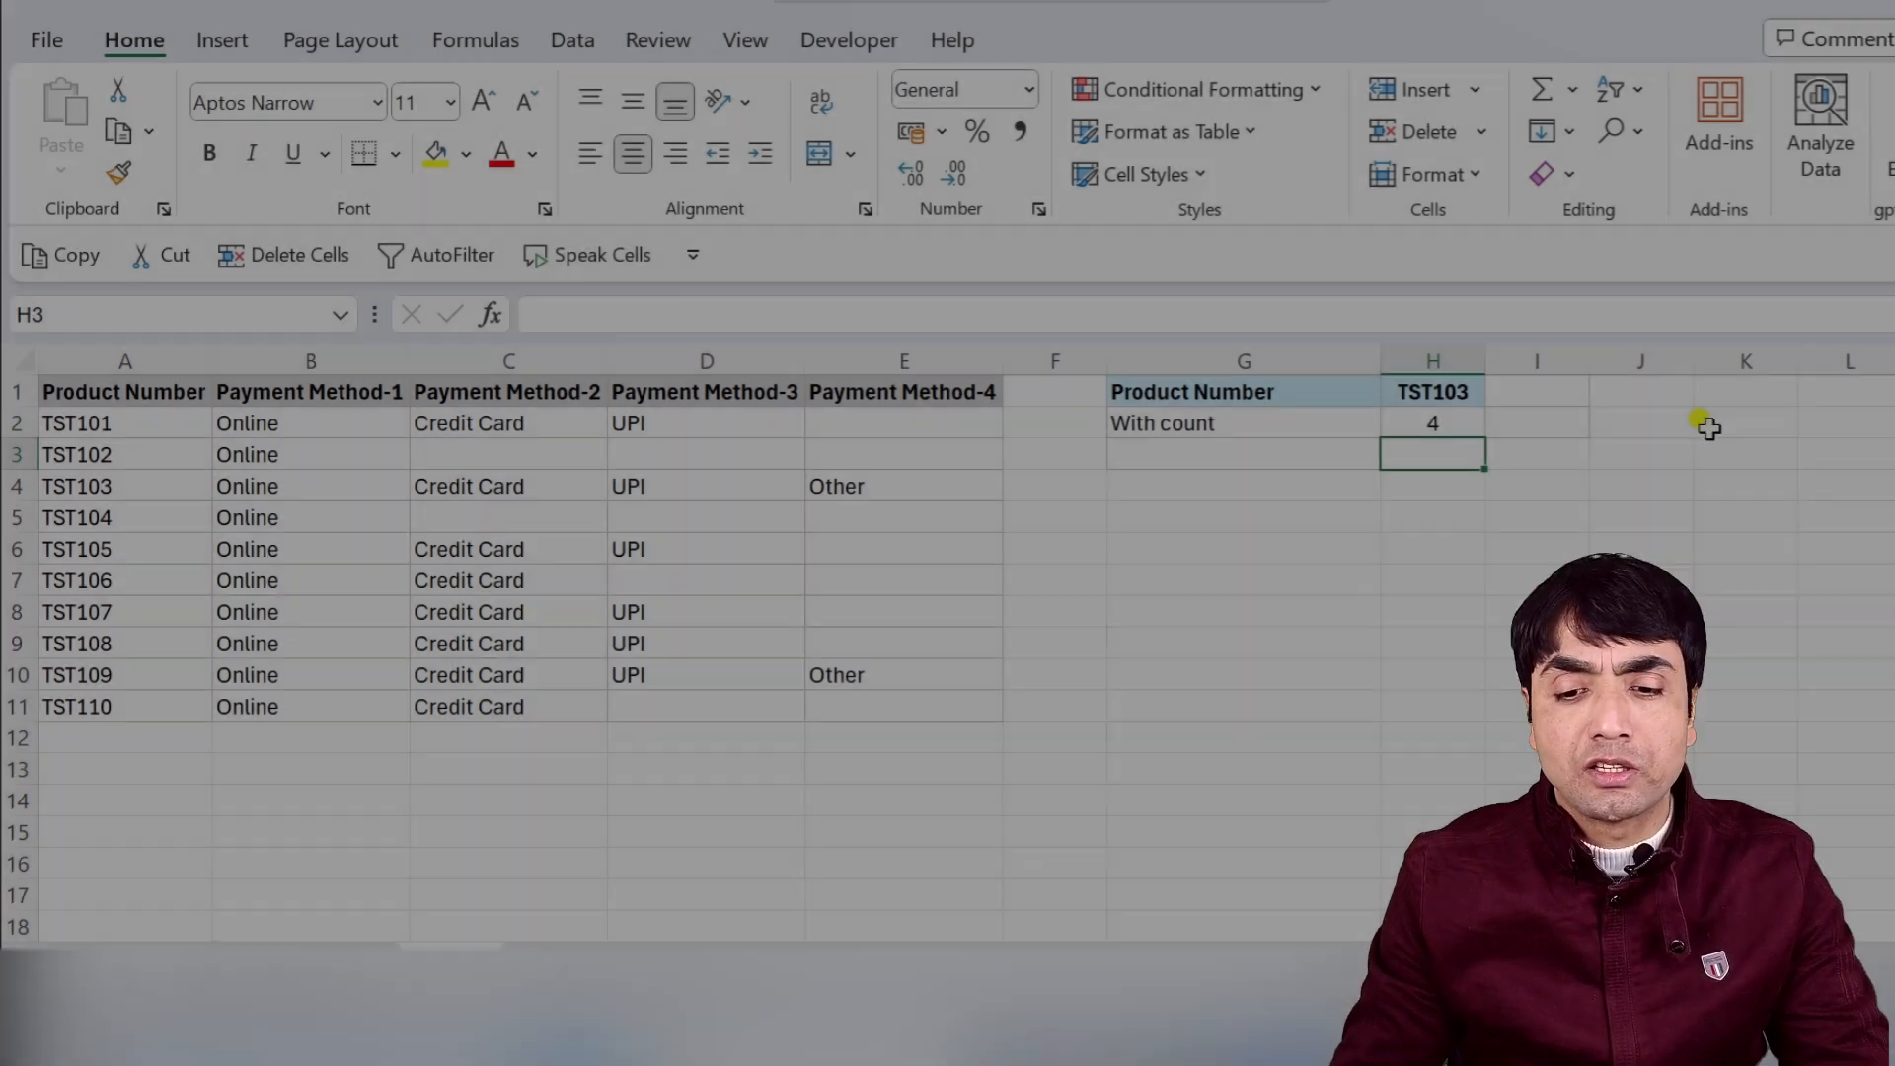
In I2, enter =INDEX(B2:E11,MATCH(H1,A2:A11,0),H2) to return the product's last payment method.
left_click(1524, 414)
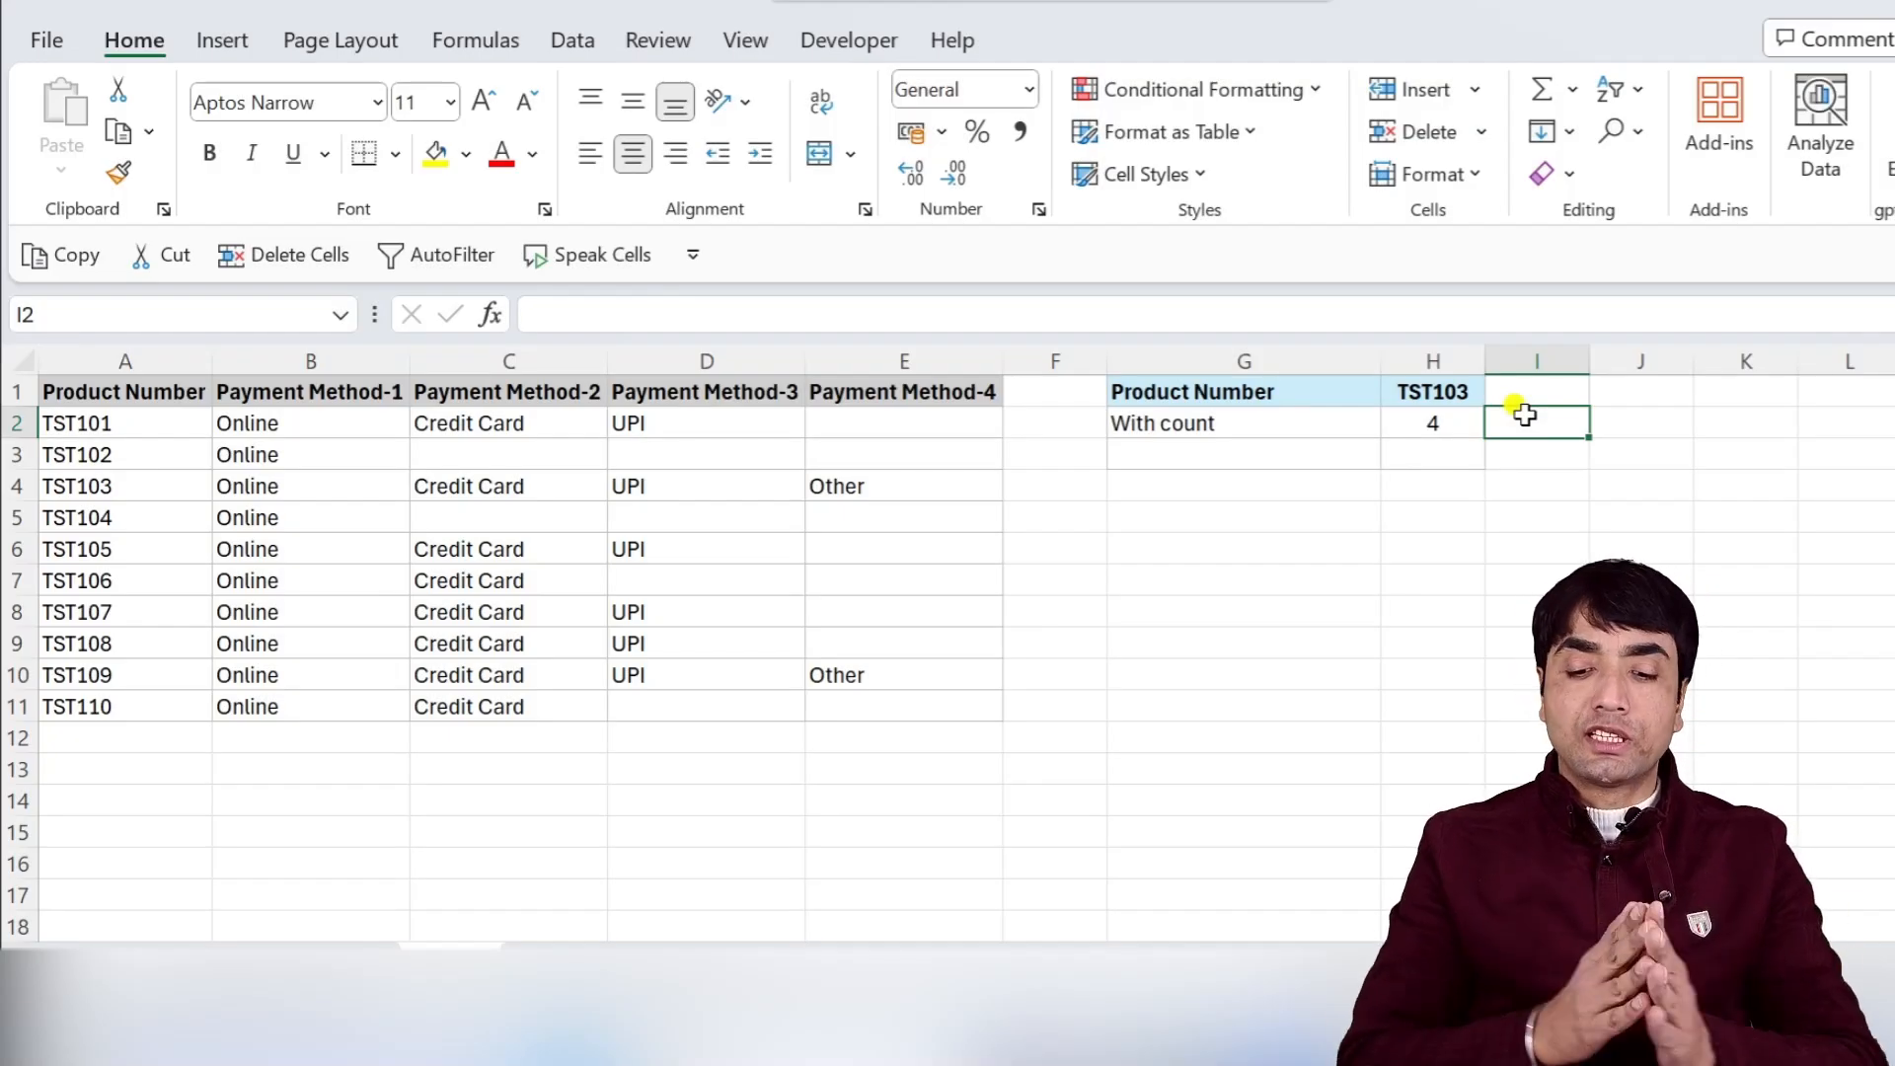
type("=INDEX(")
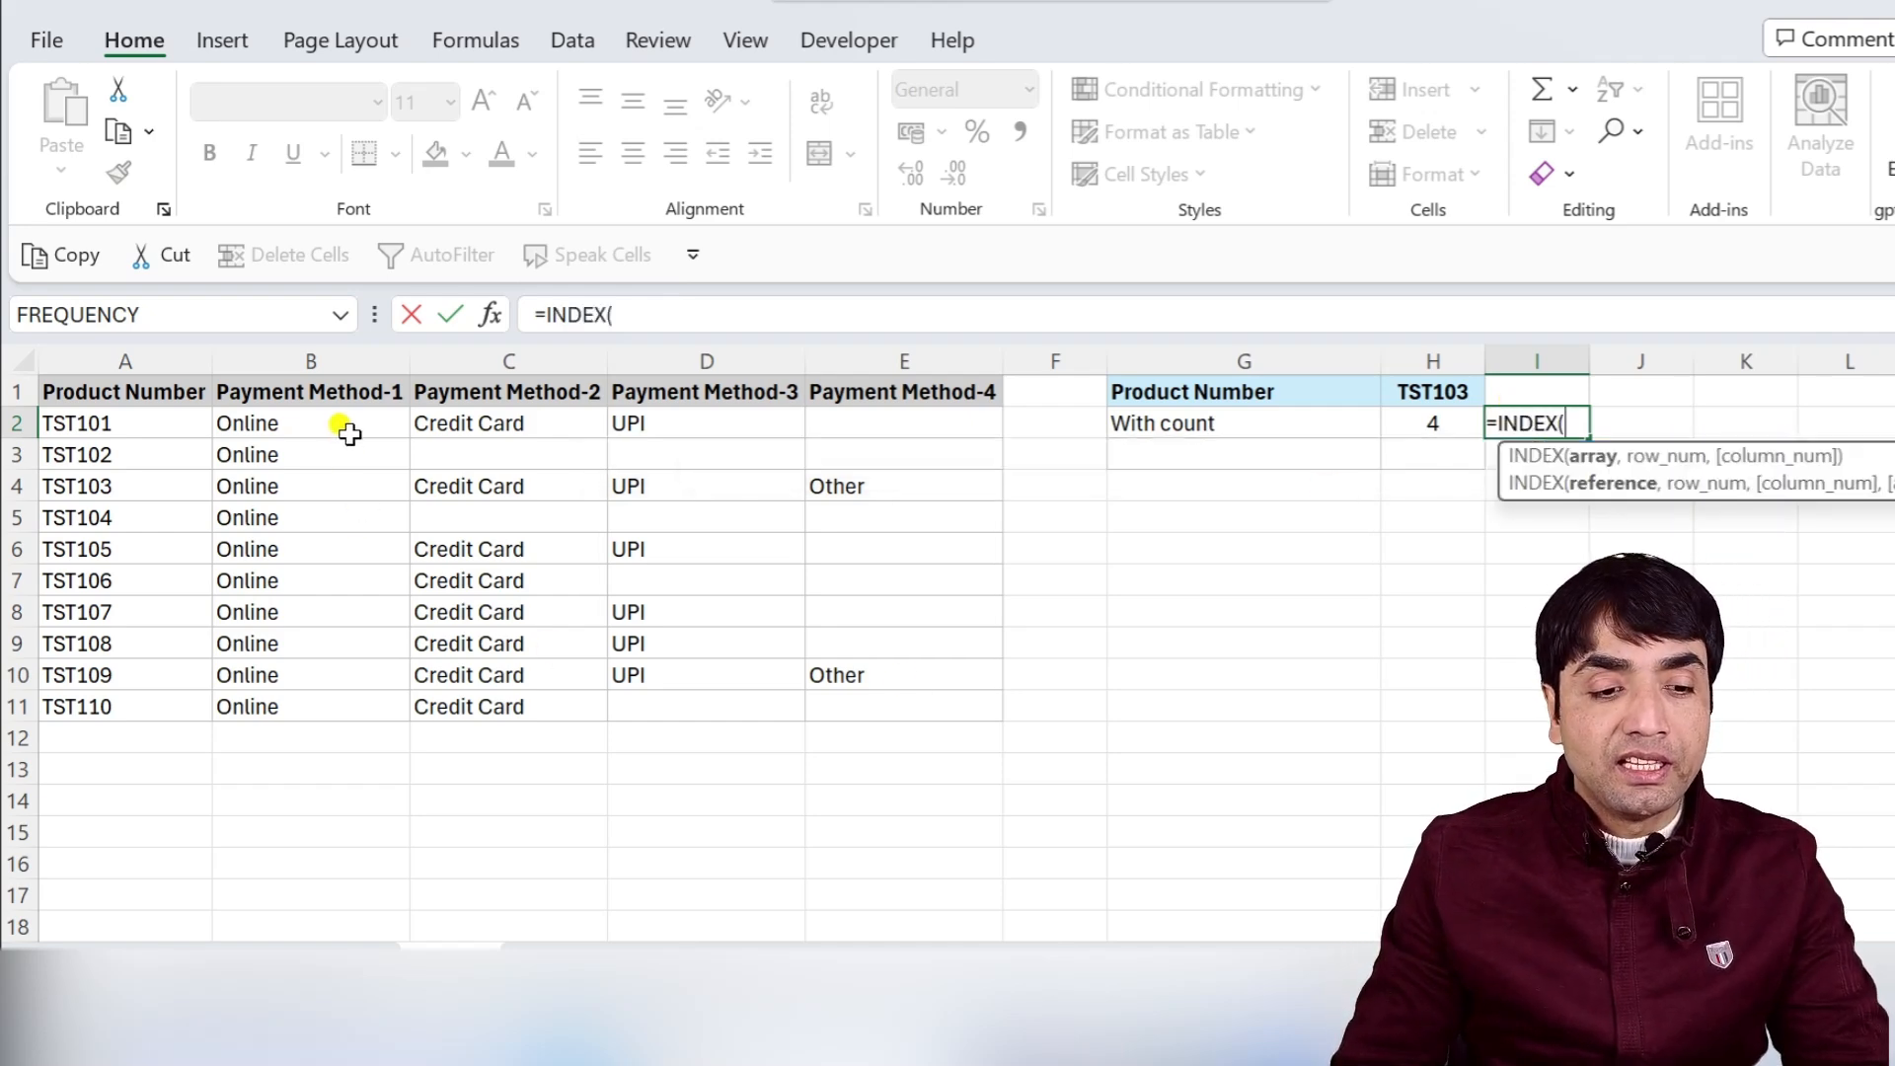
left_click_drag(347, 432, 837, 691)
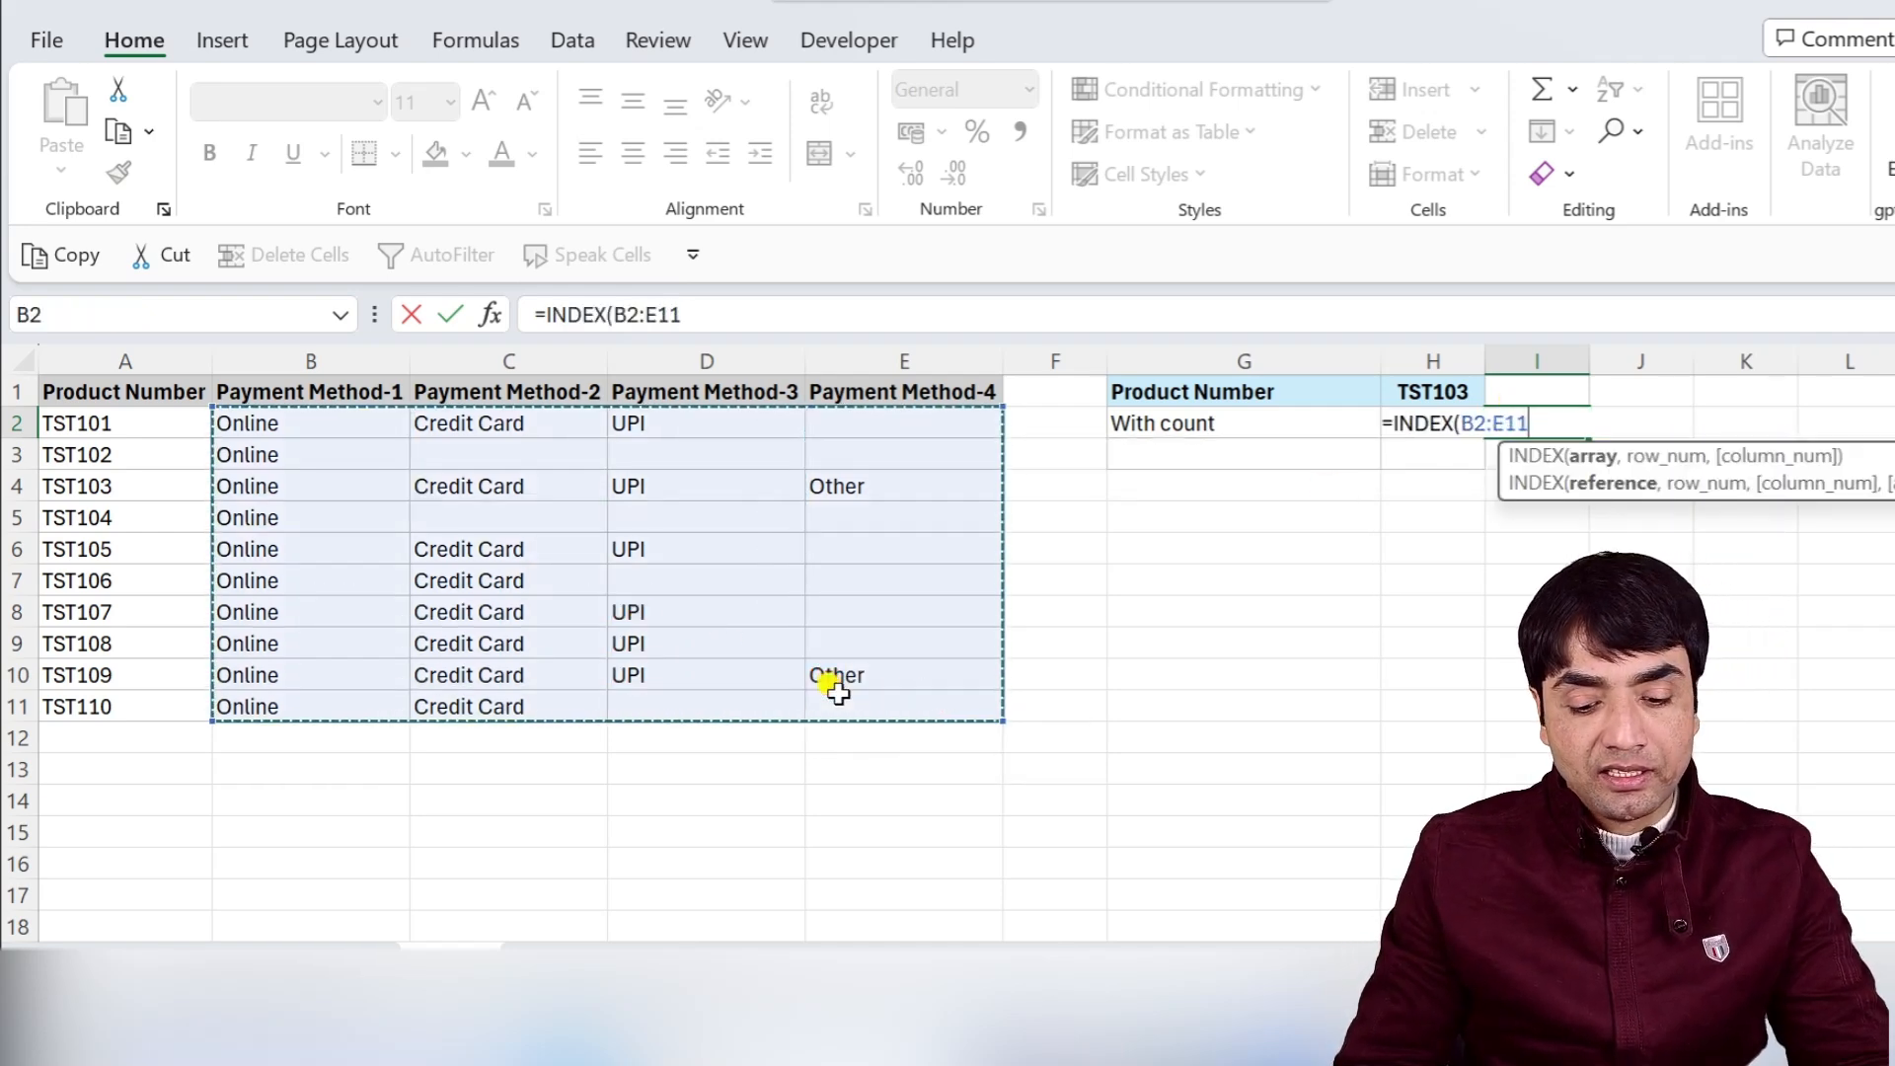
type(",MATCH(")
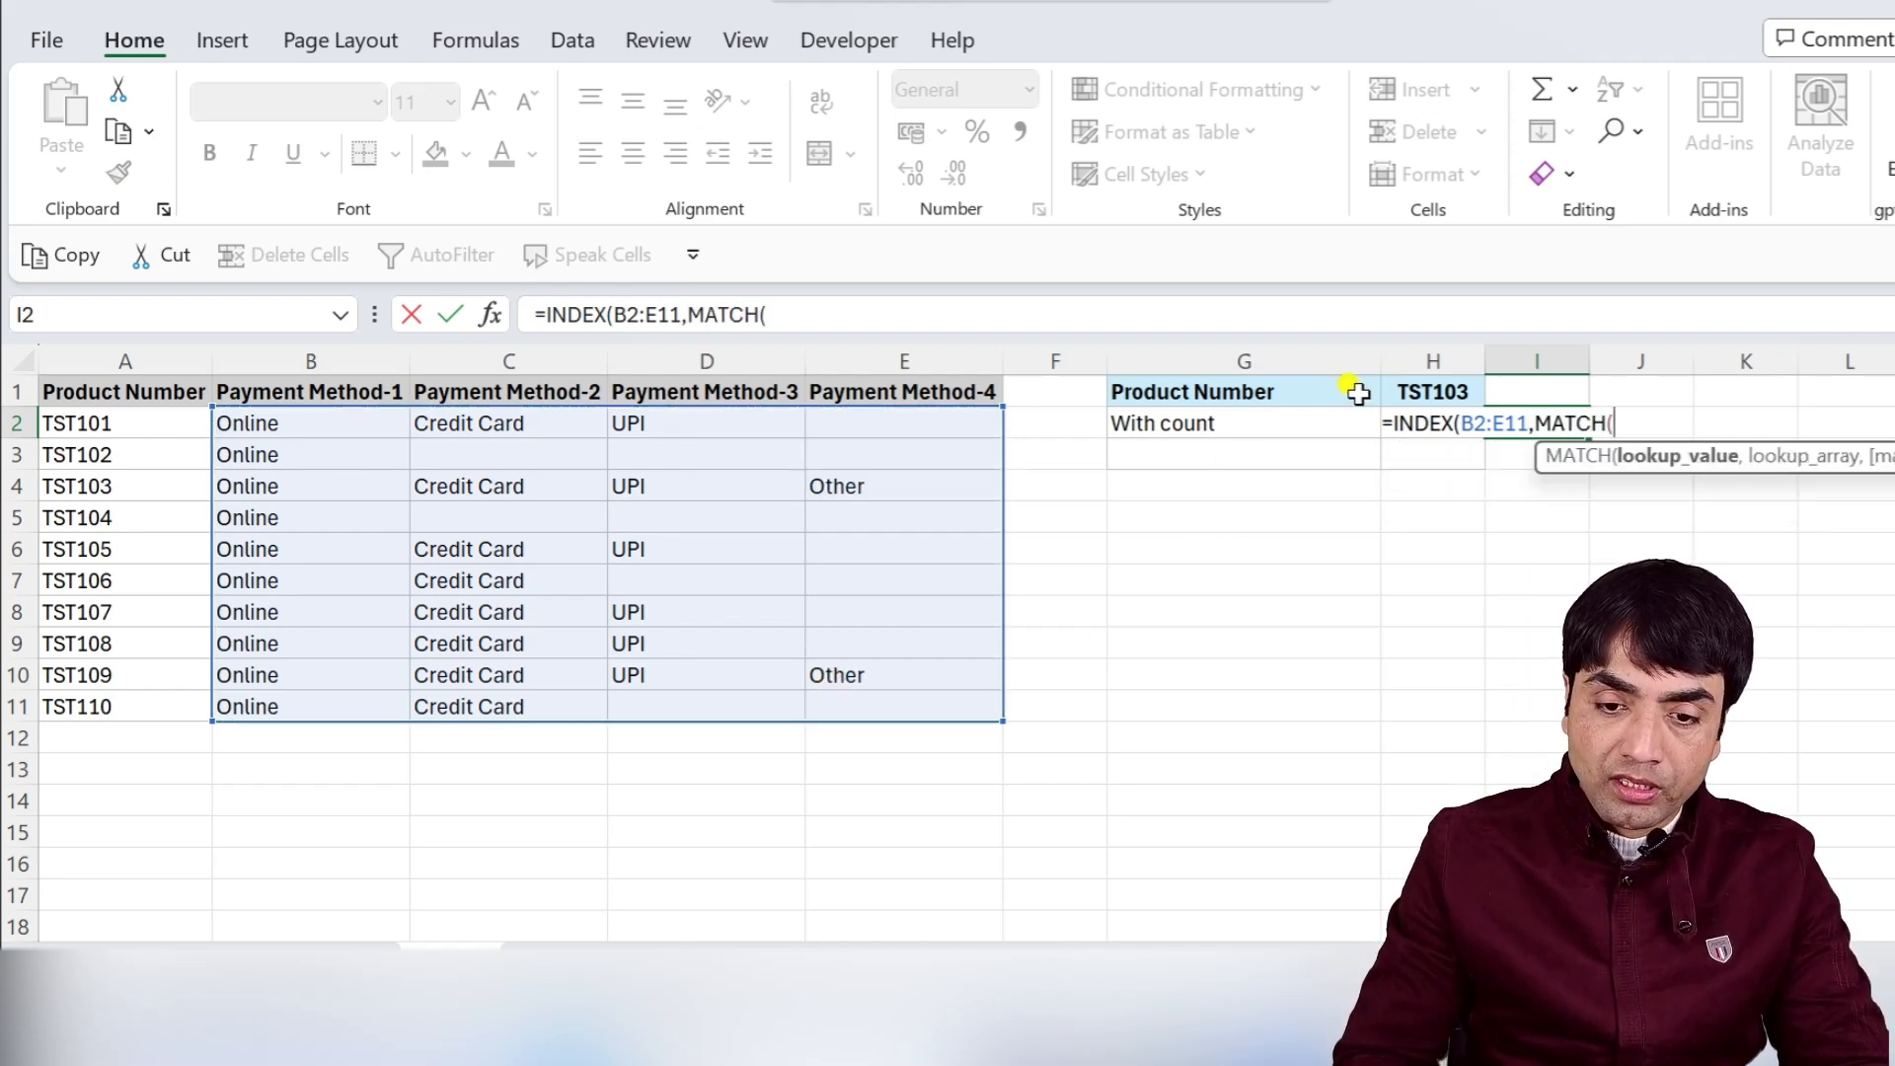
left_click(1411, 391)
type(",")
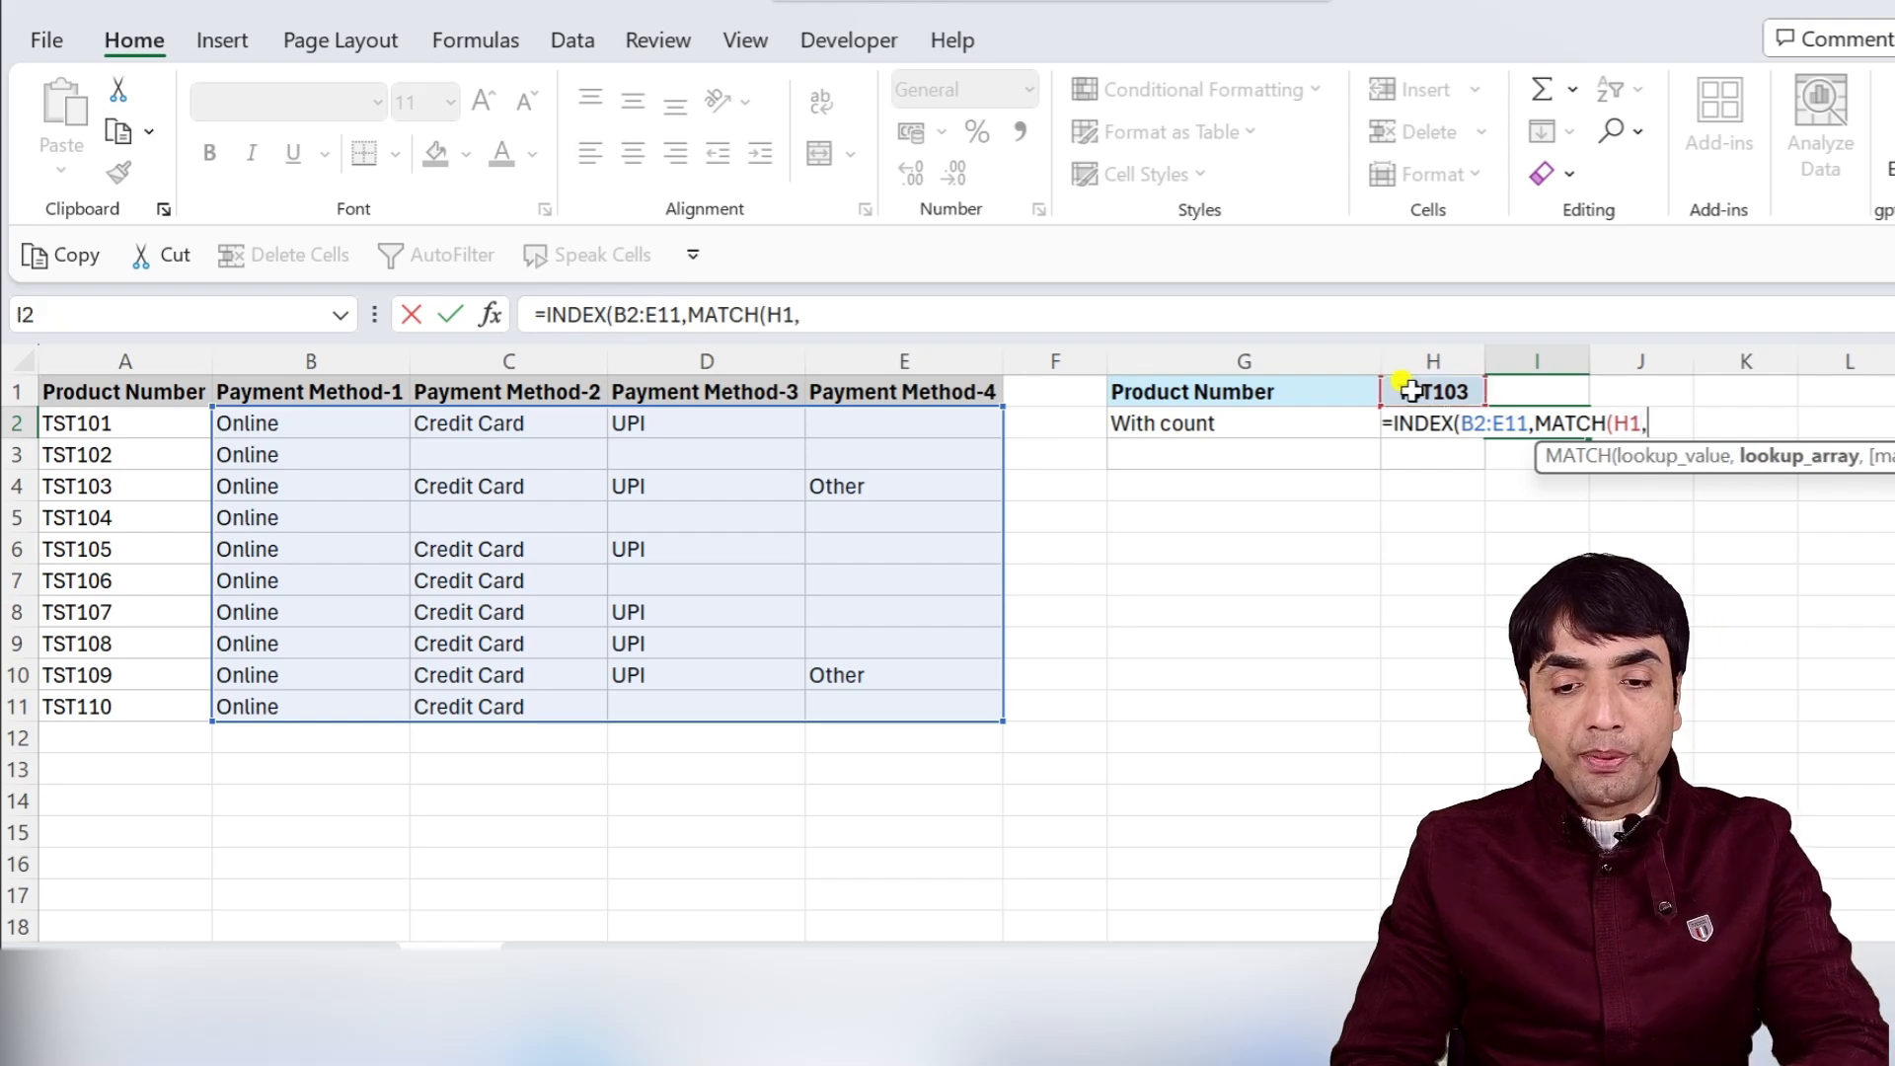
left_click_drag(89, 456, 87, 691)
type(",0")
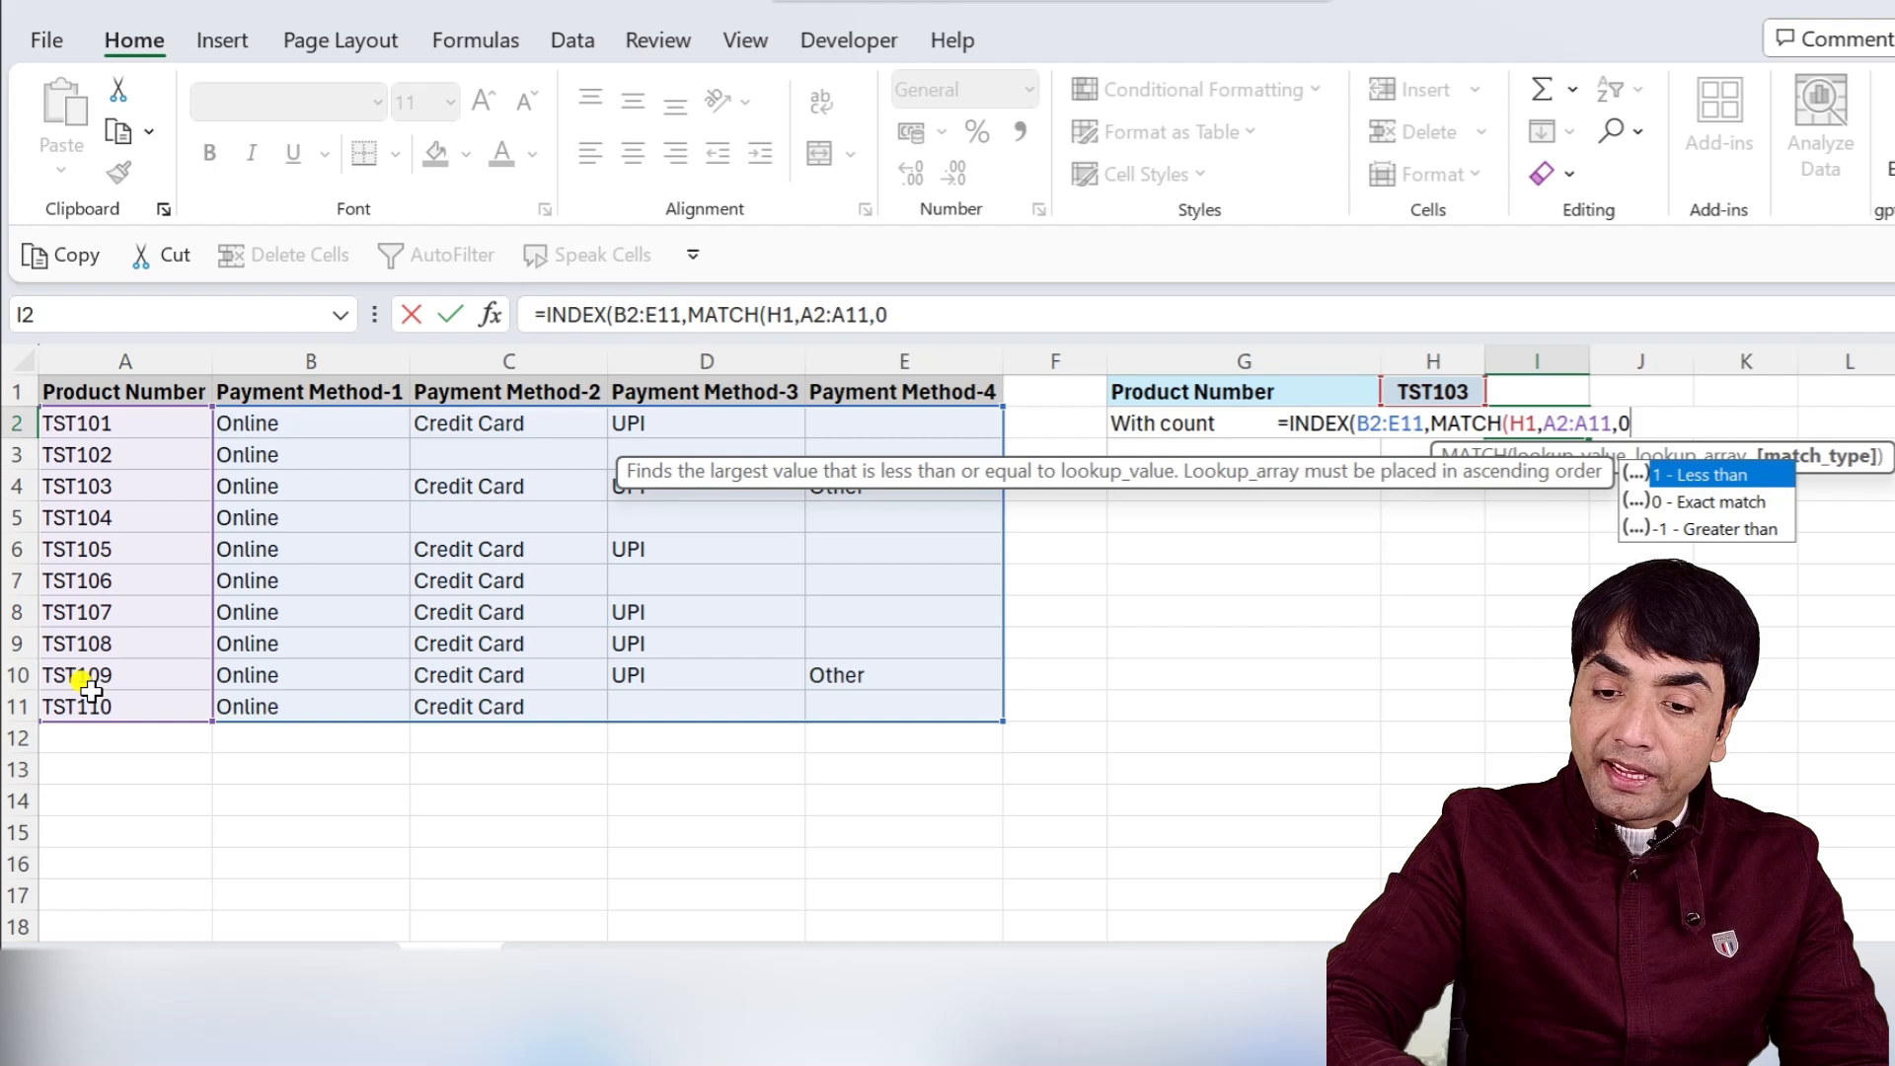
type(")")
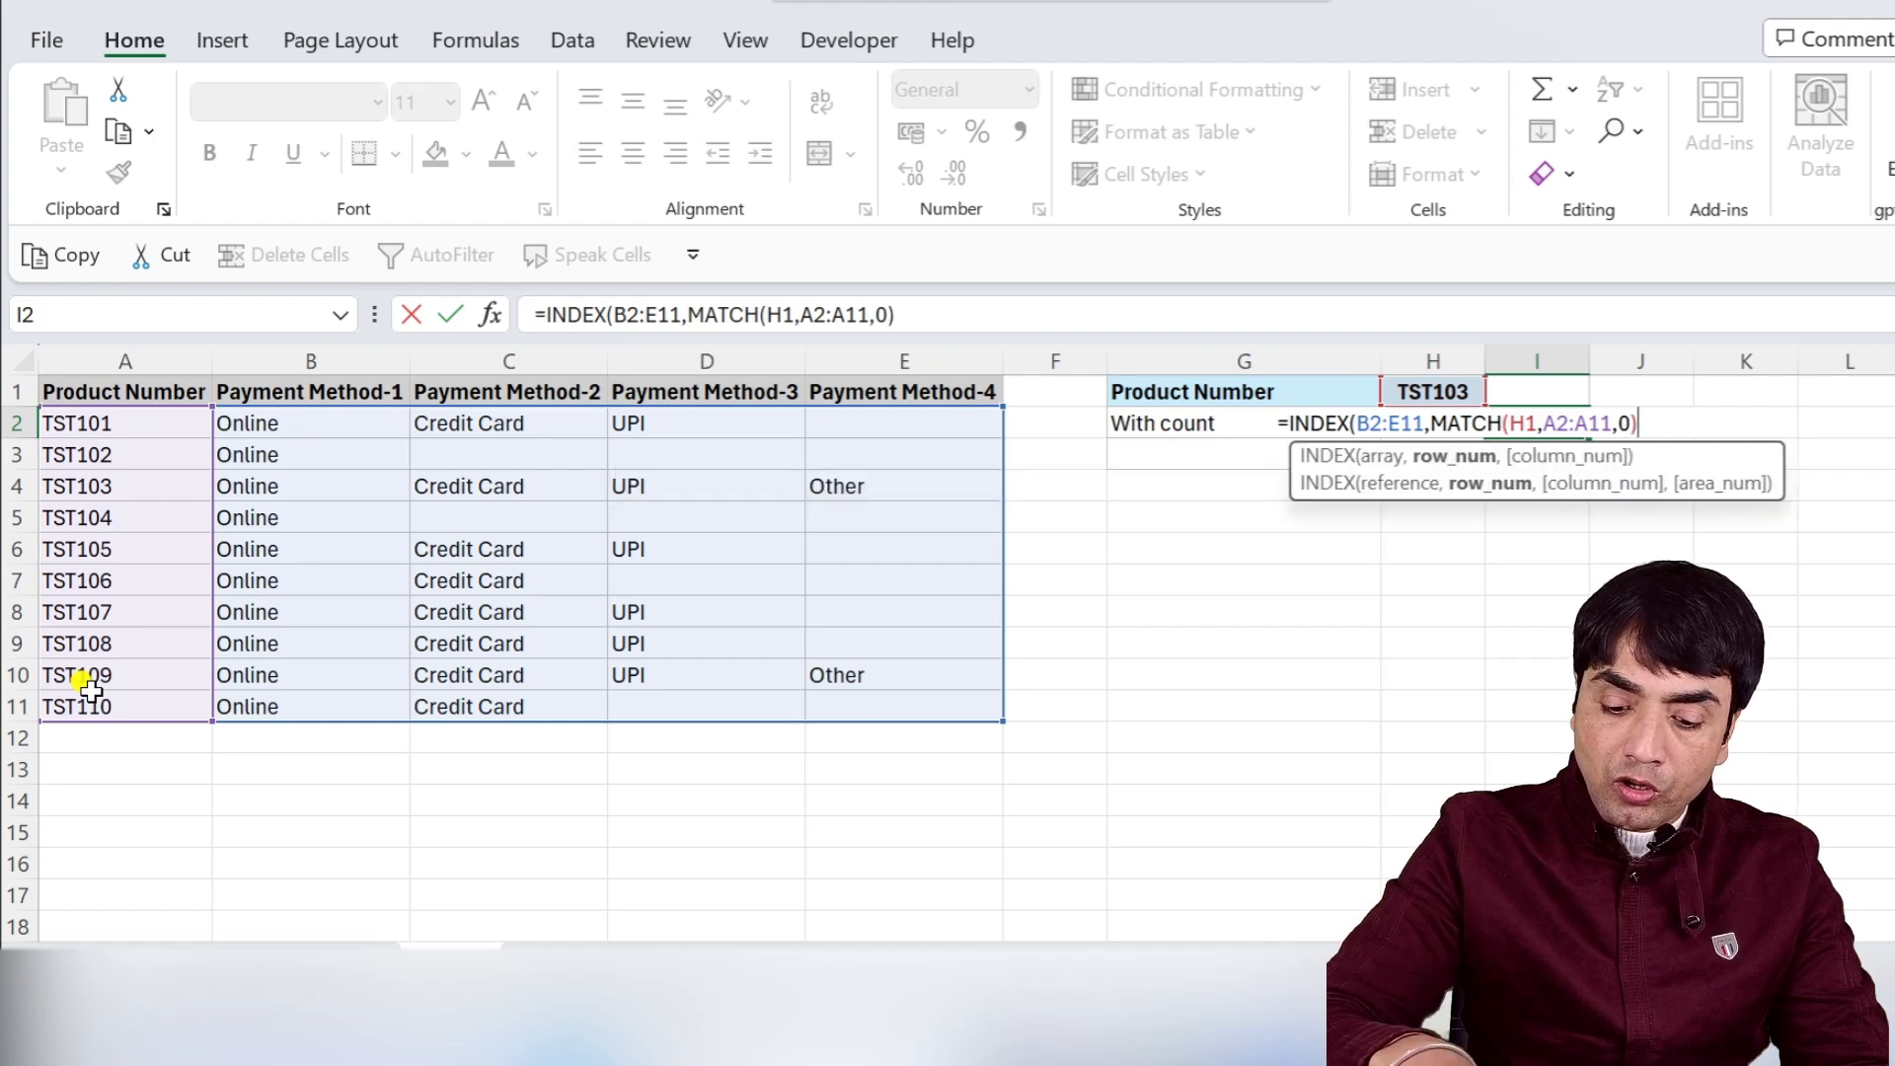
type(",")
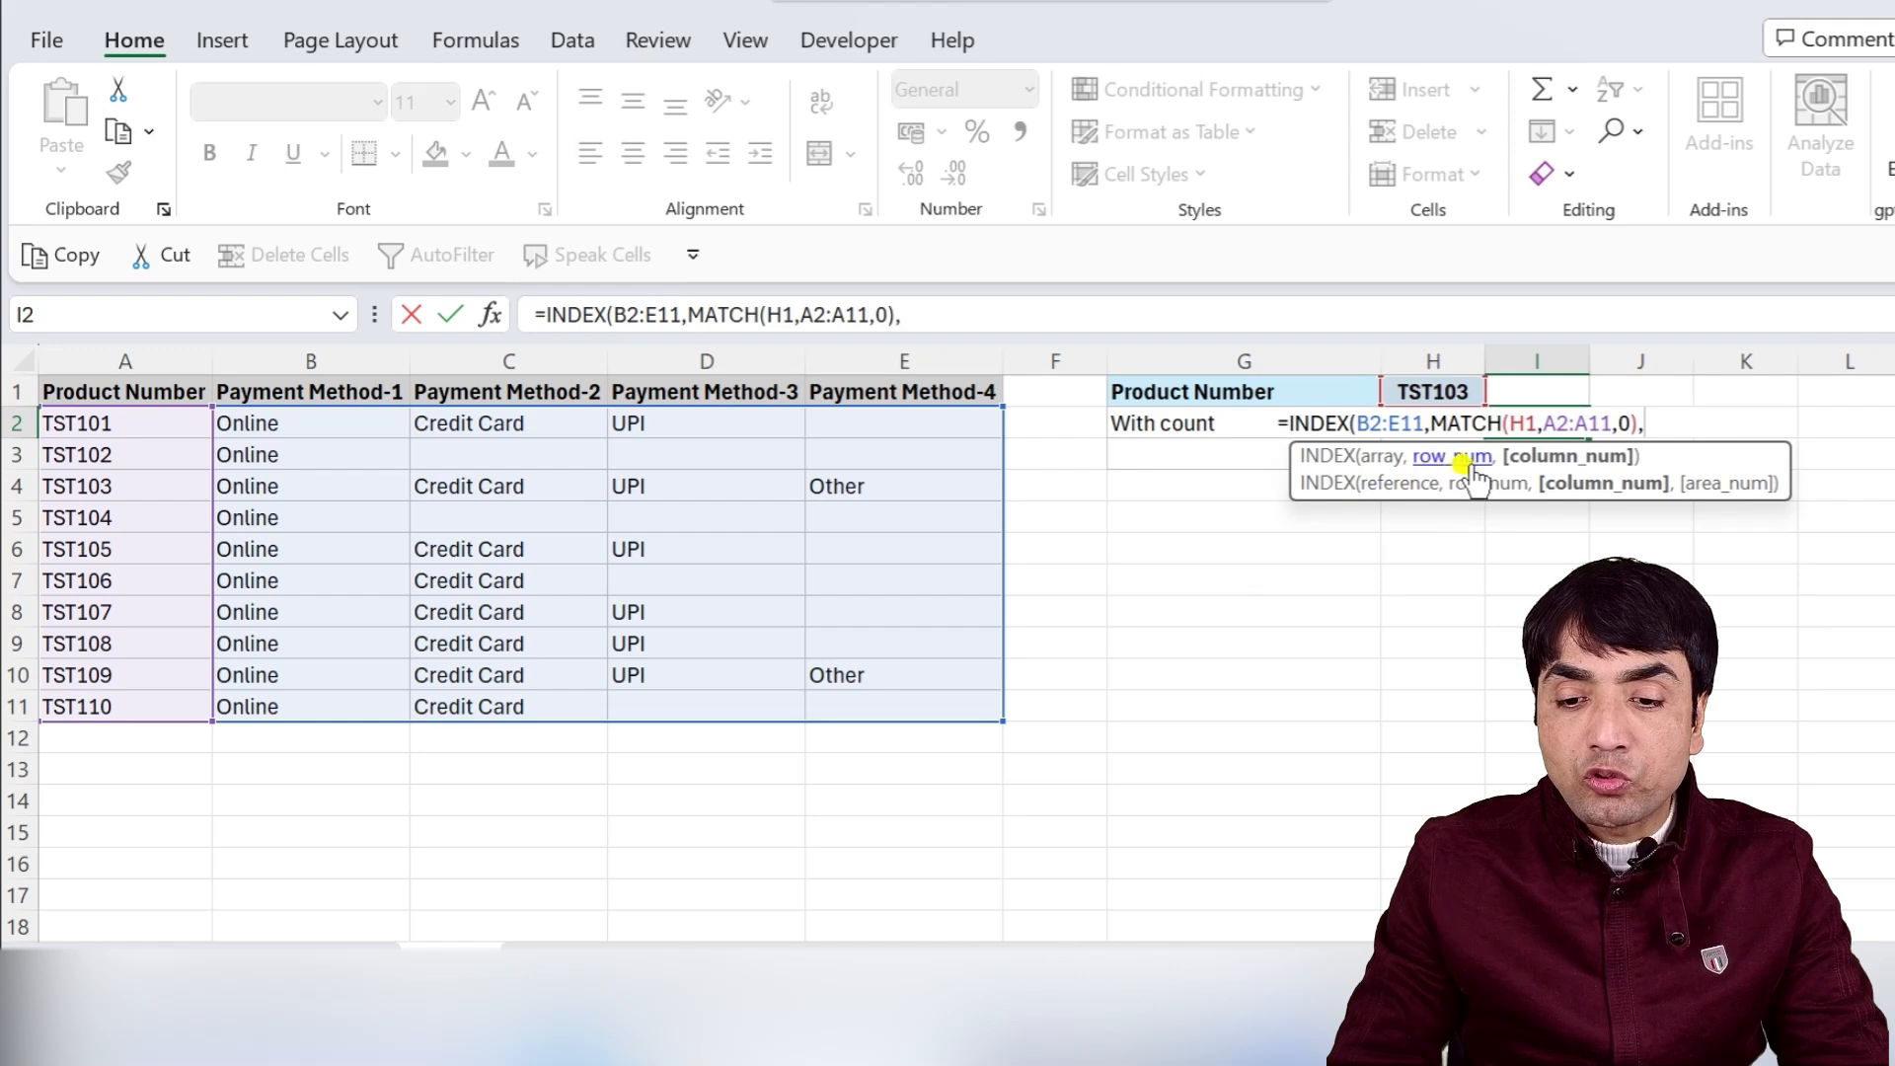
type("H2)")
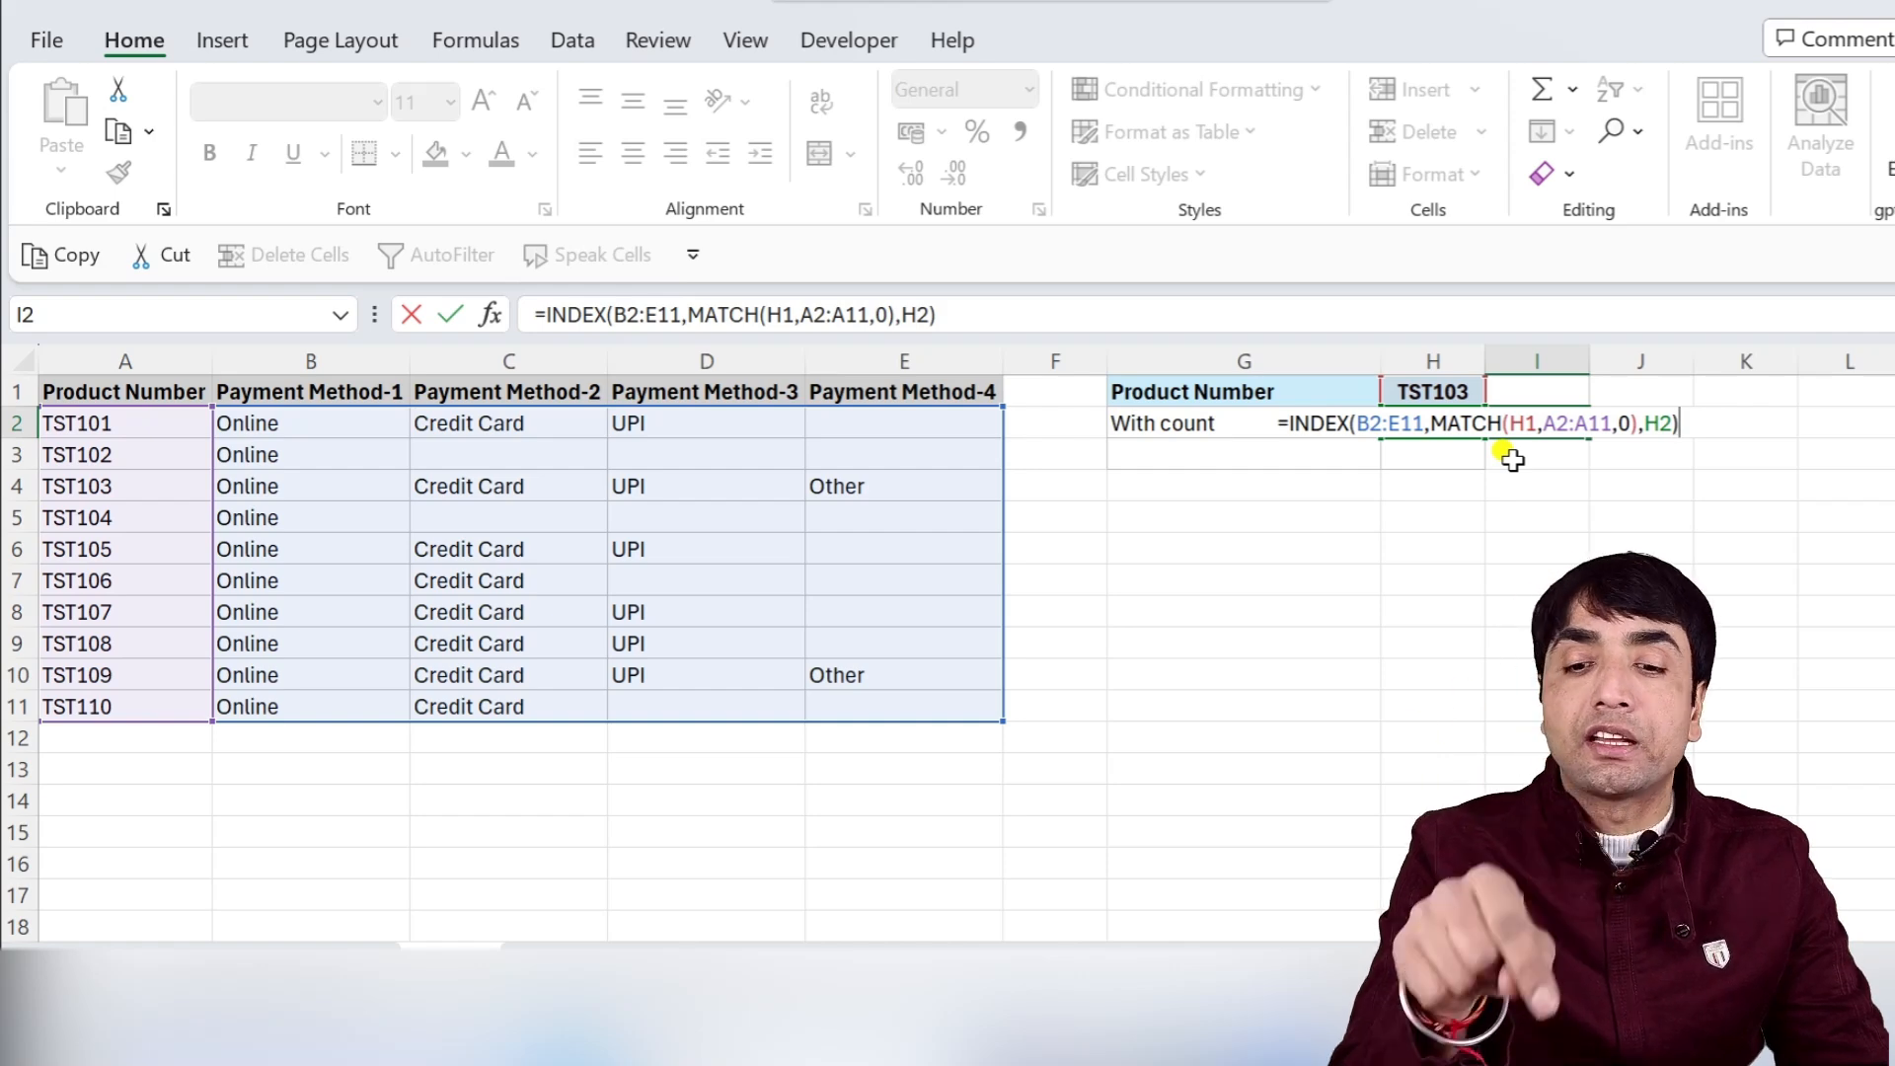
key("Return")
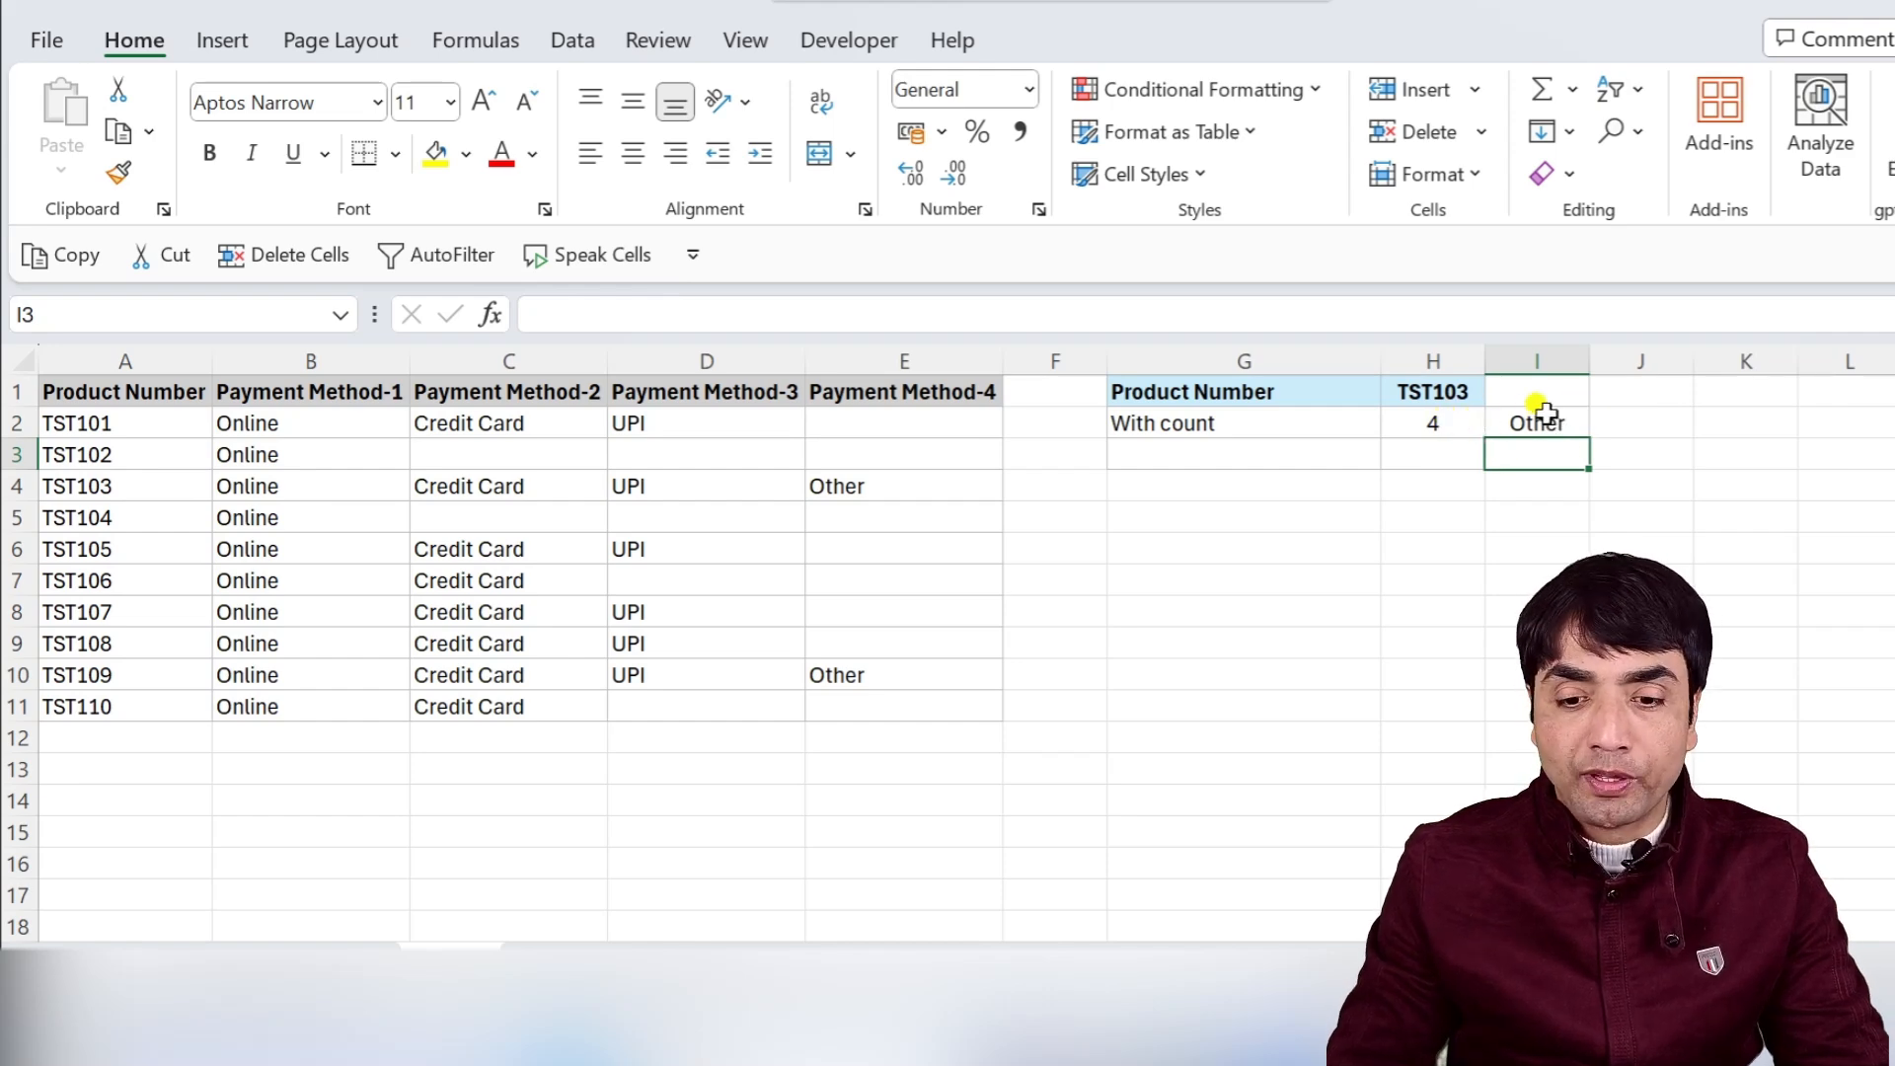
left_click(1451, 427)
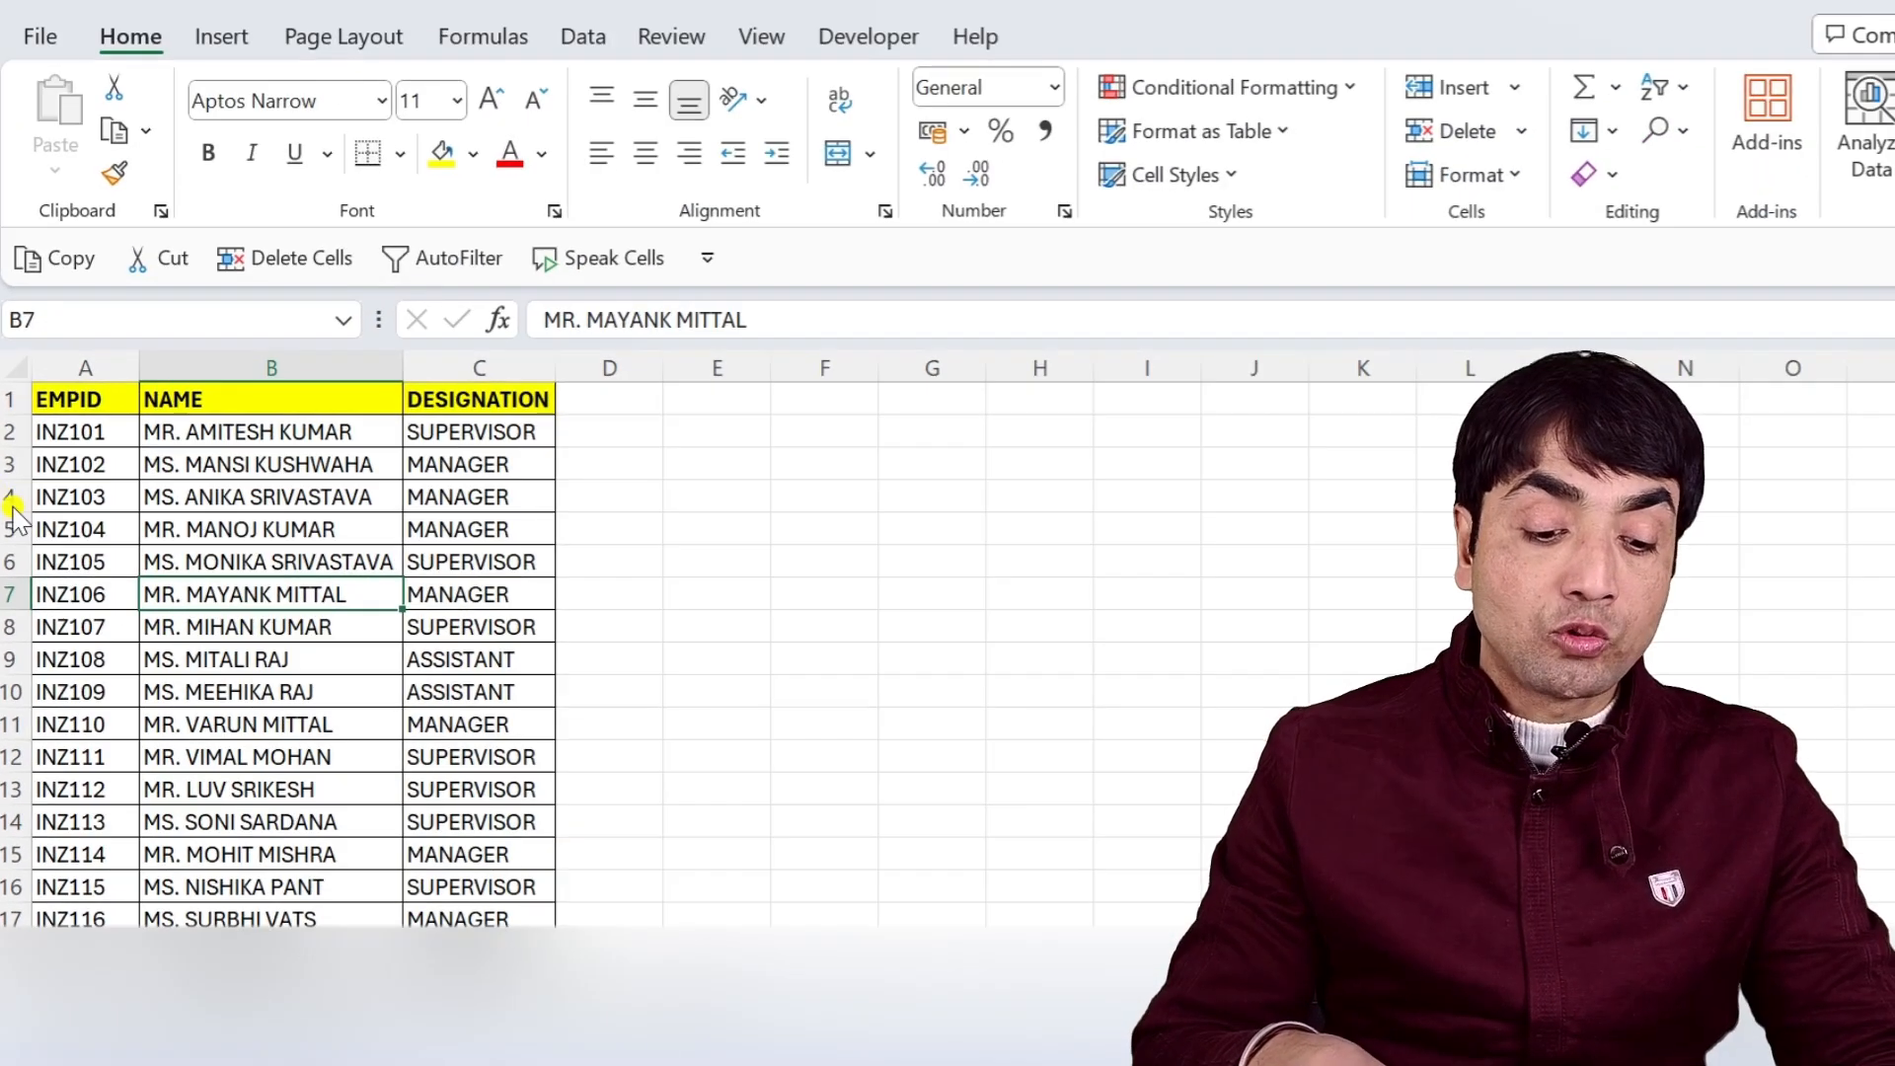
Turn on AutoFilter for the employee table.
key("alt+d")
key("f")
key("f")
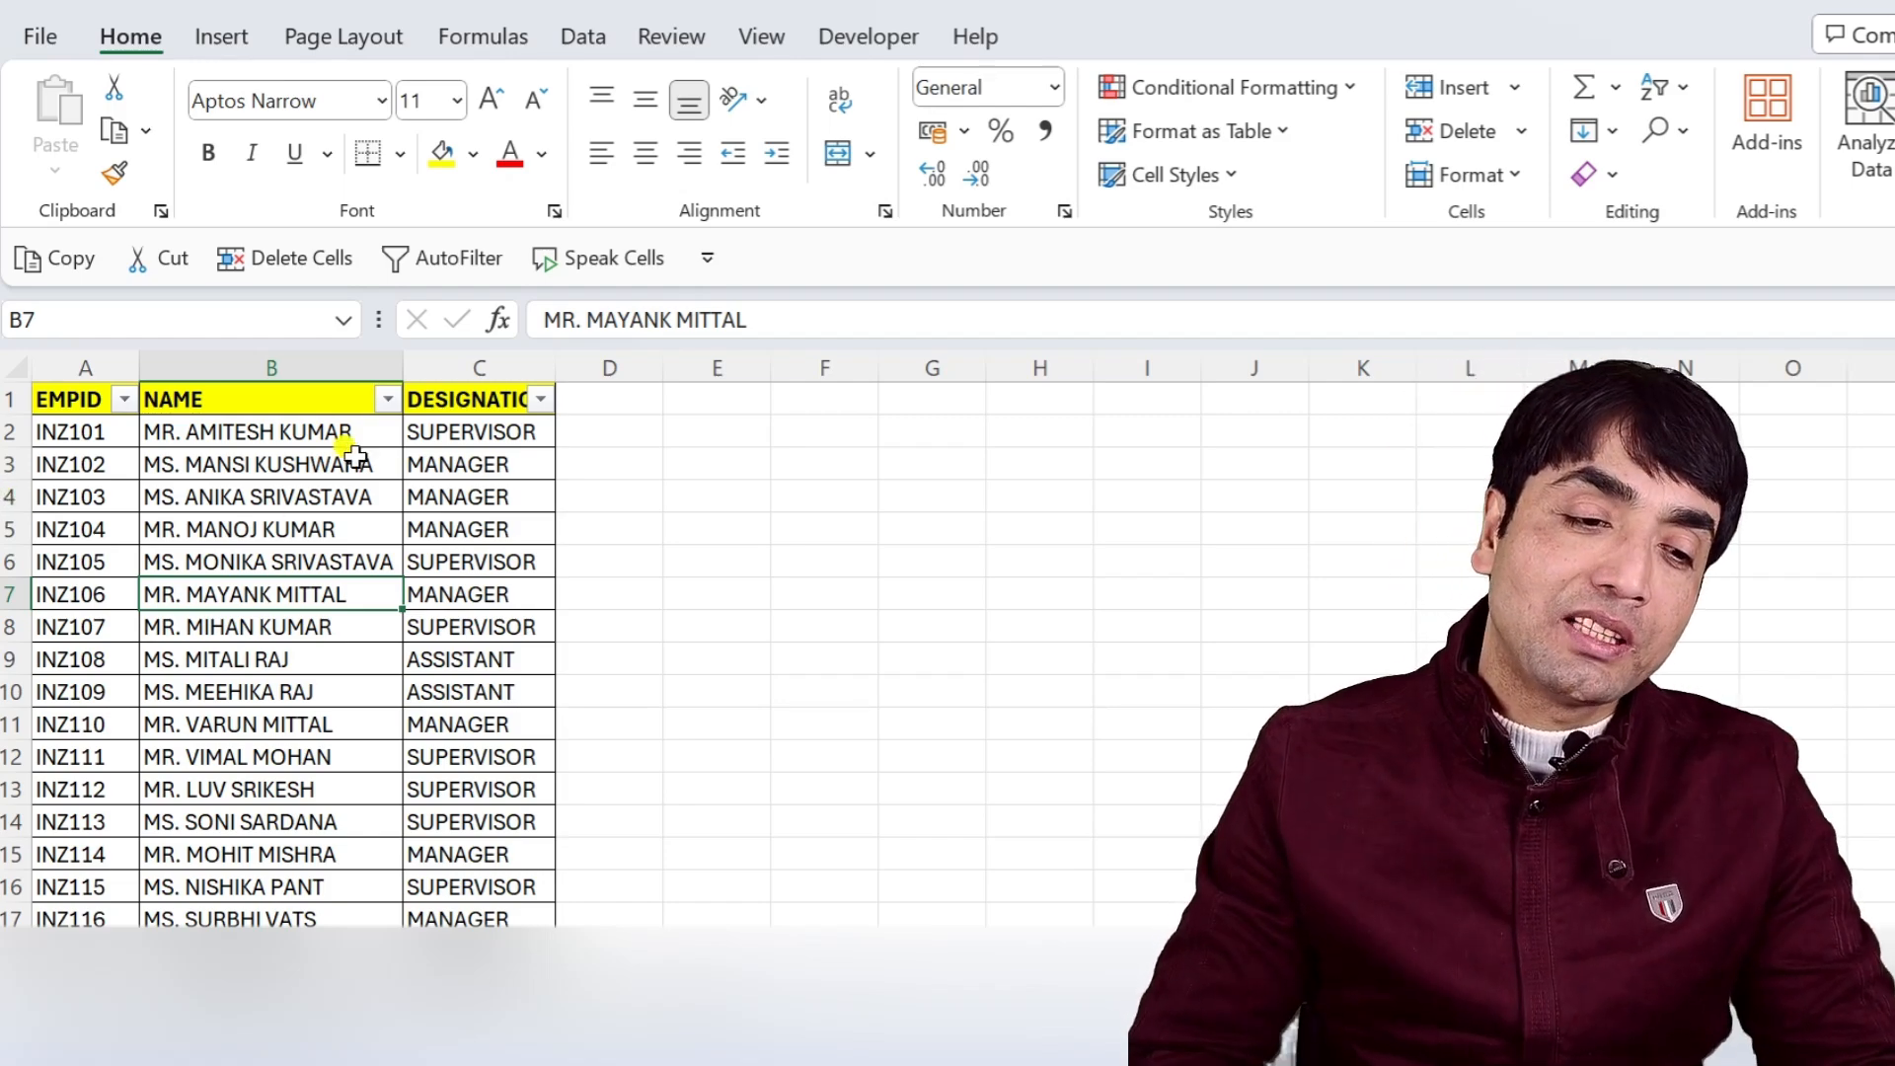
Apply a custom filter on the NAME column showing only names that begin with MR.
left_click(388, 399)
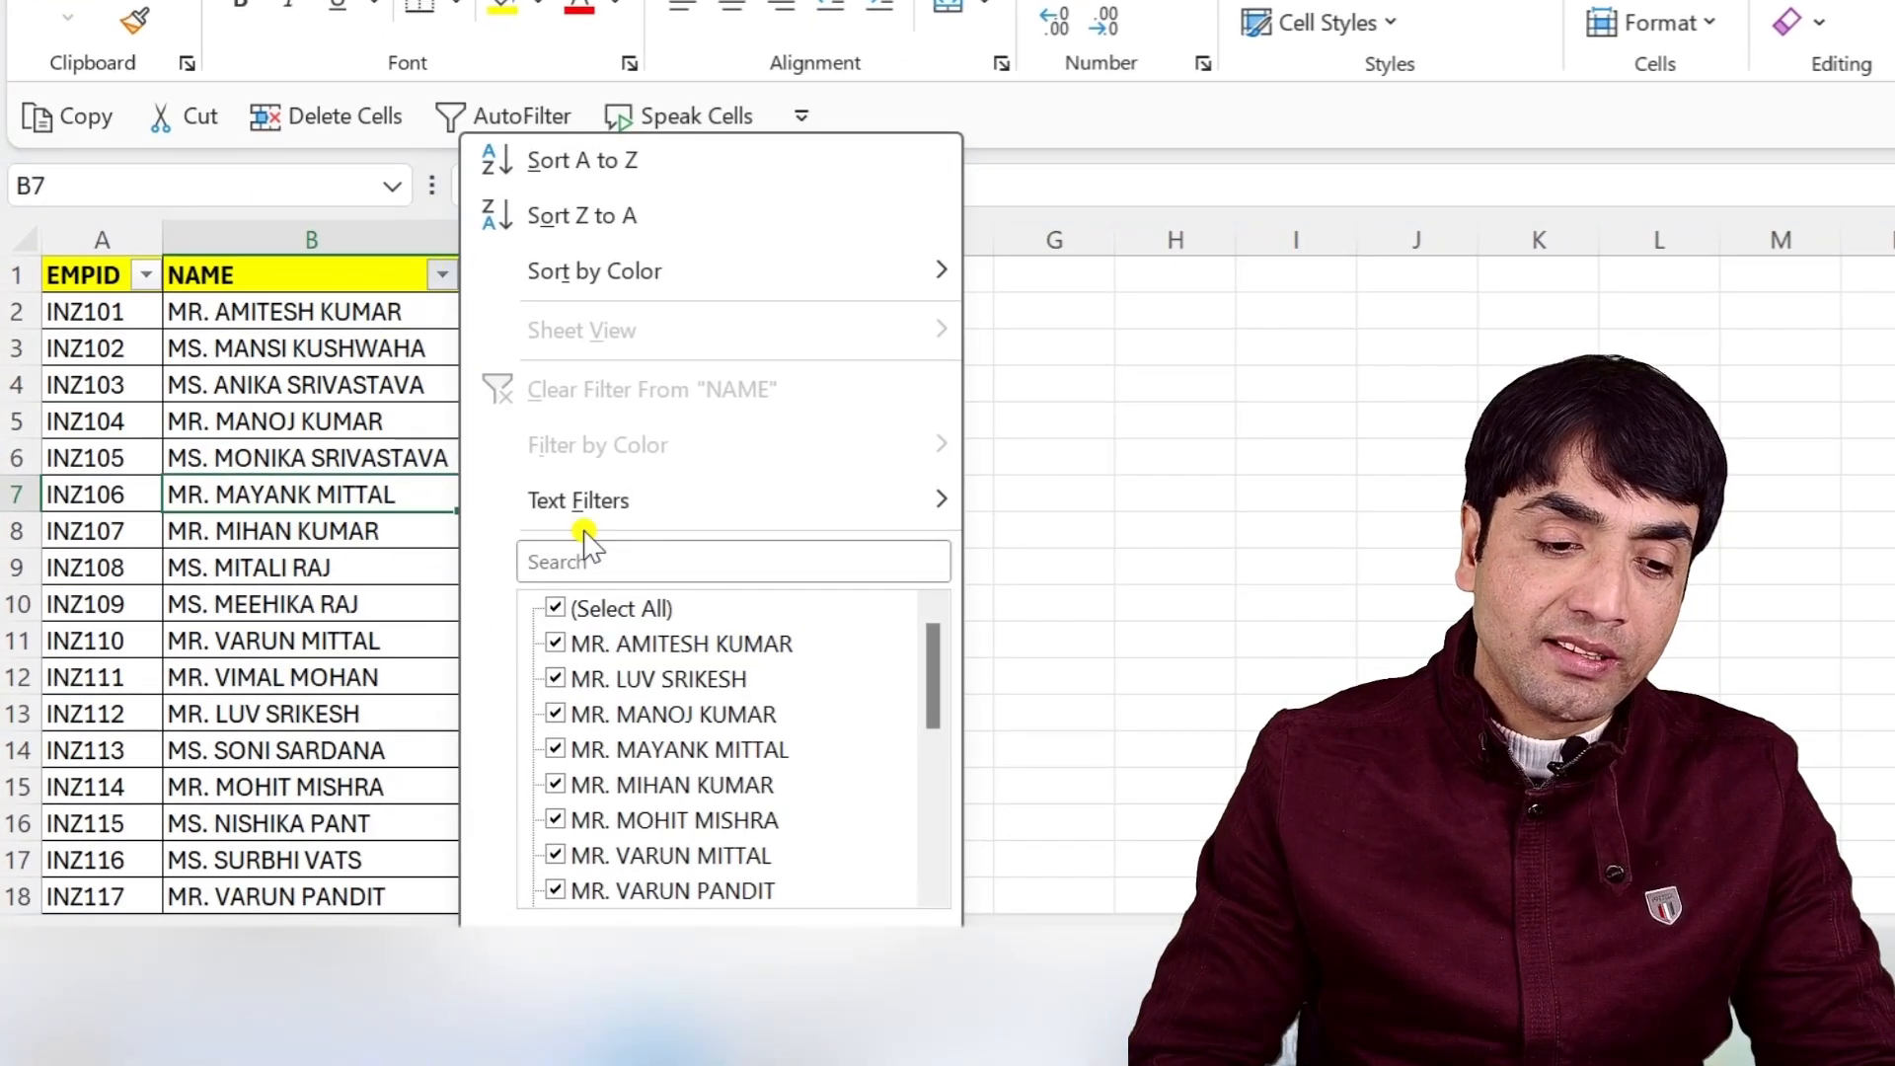
mouse_move(664, 520)
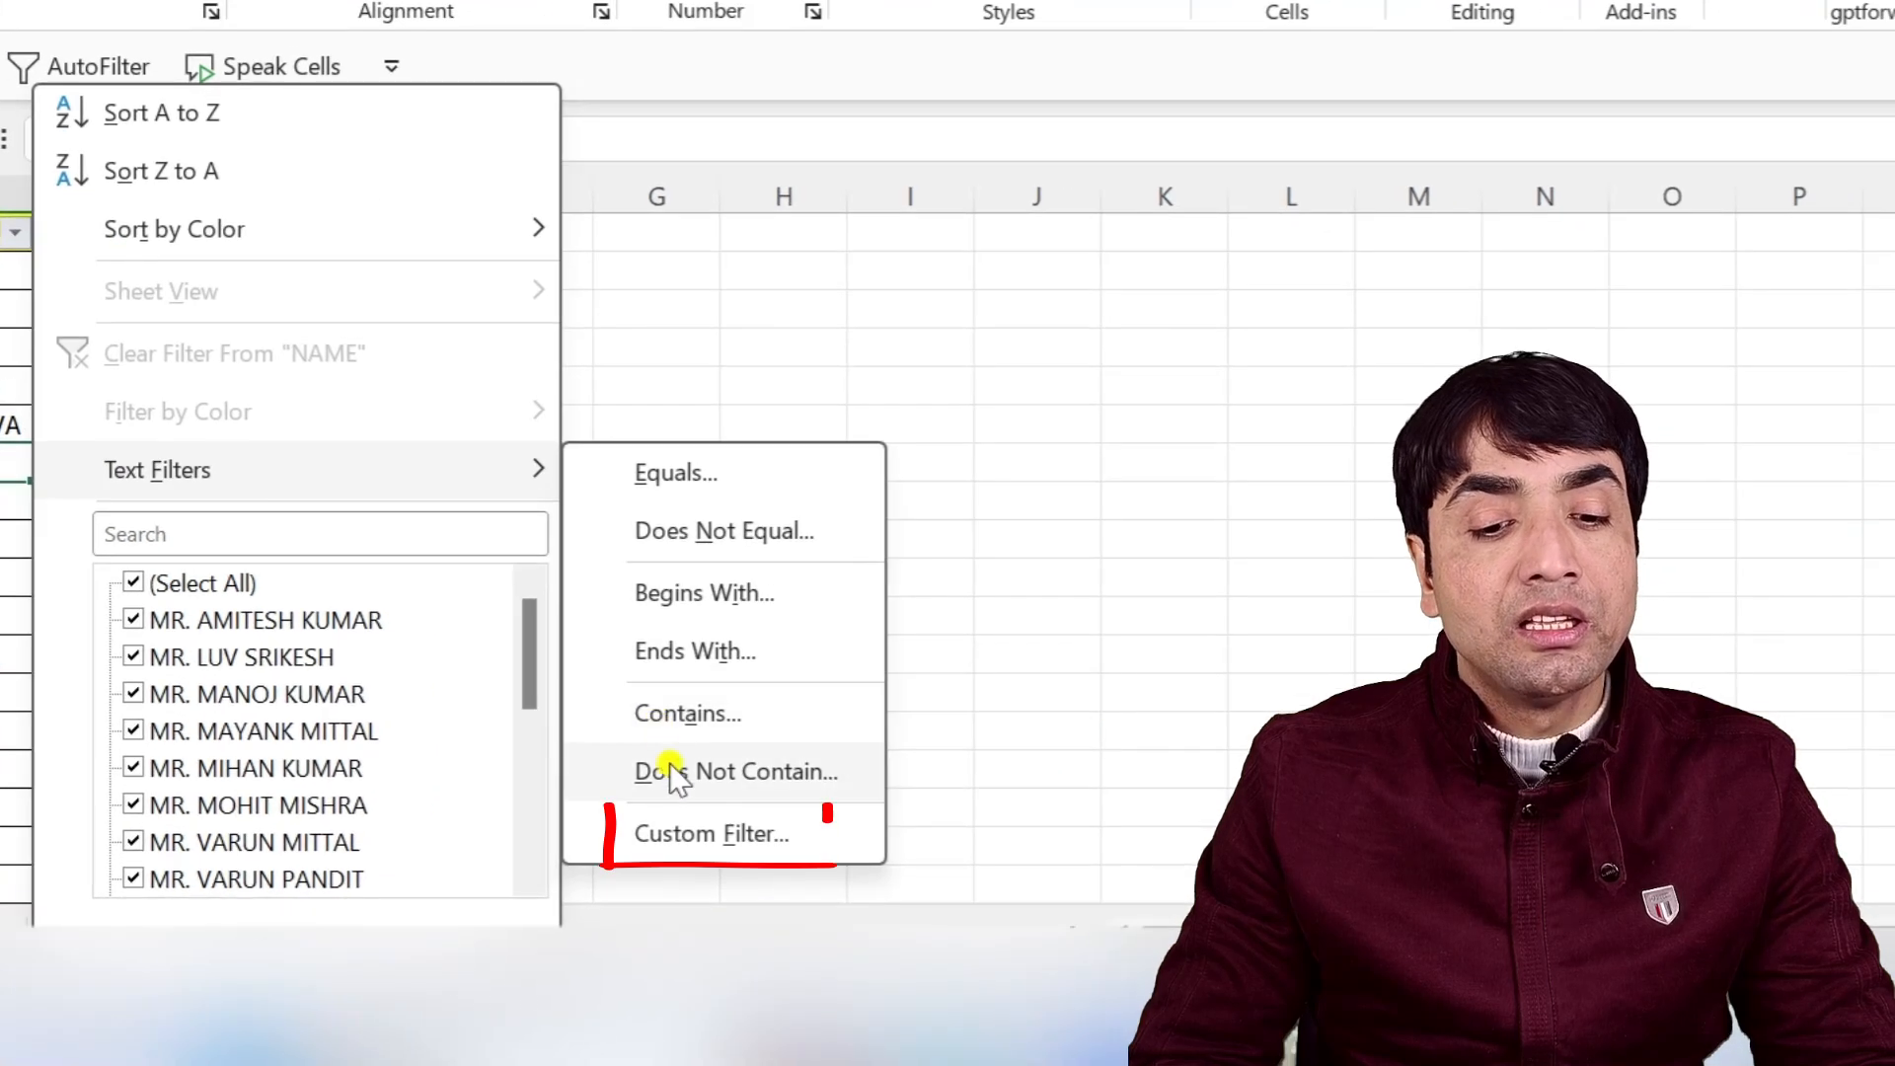
left_click(1075, 847)
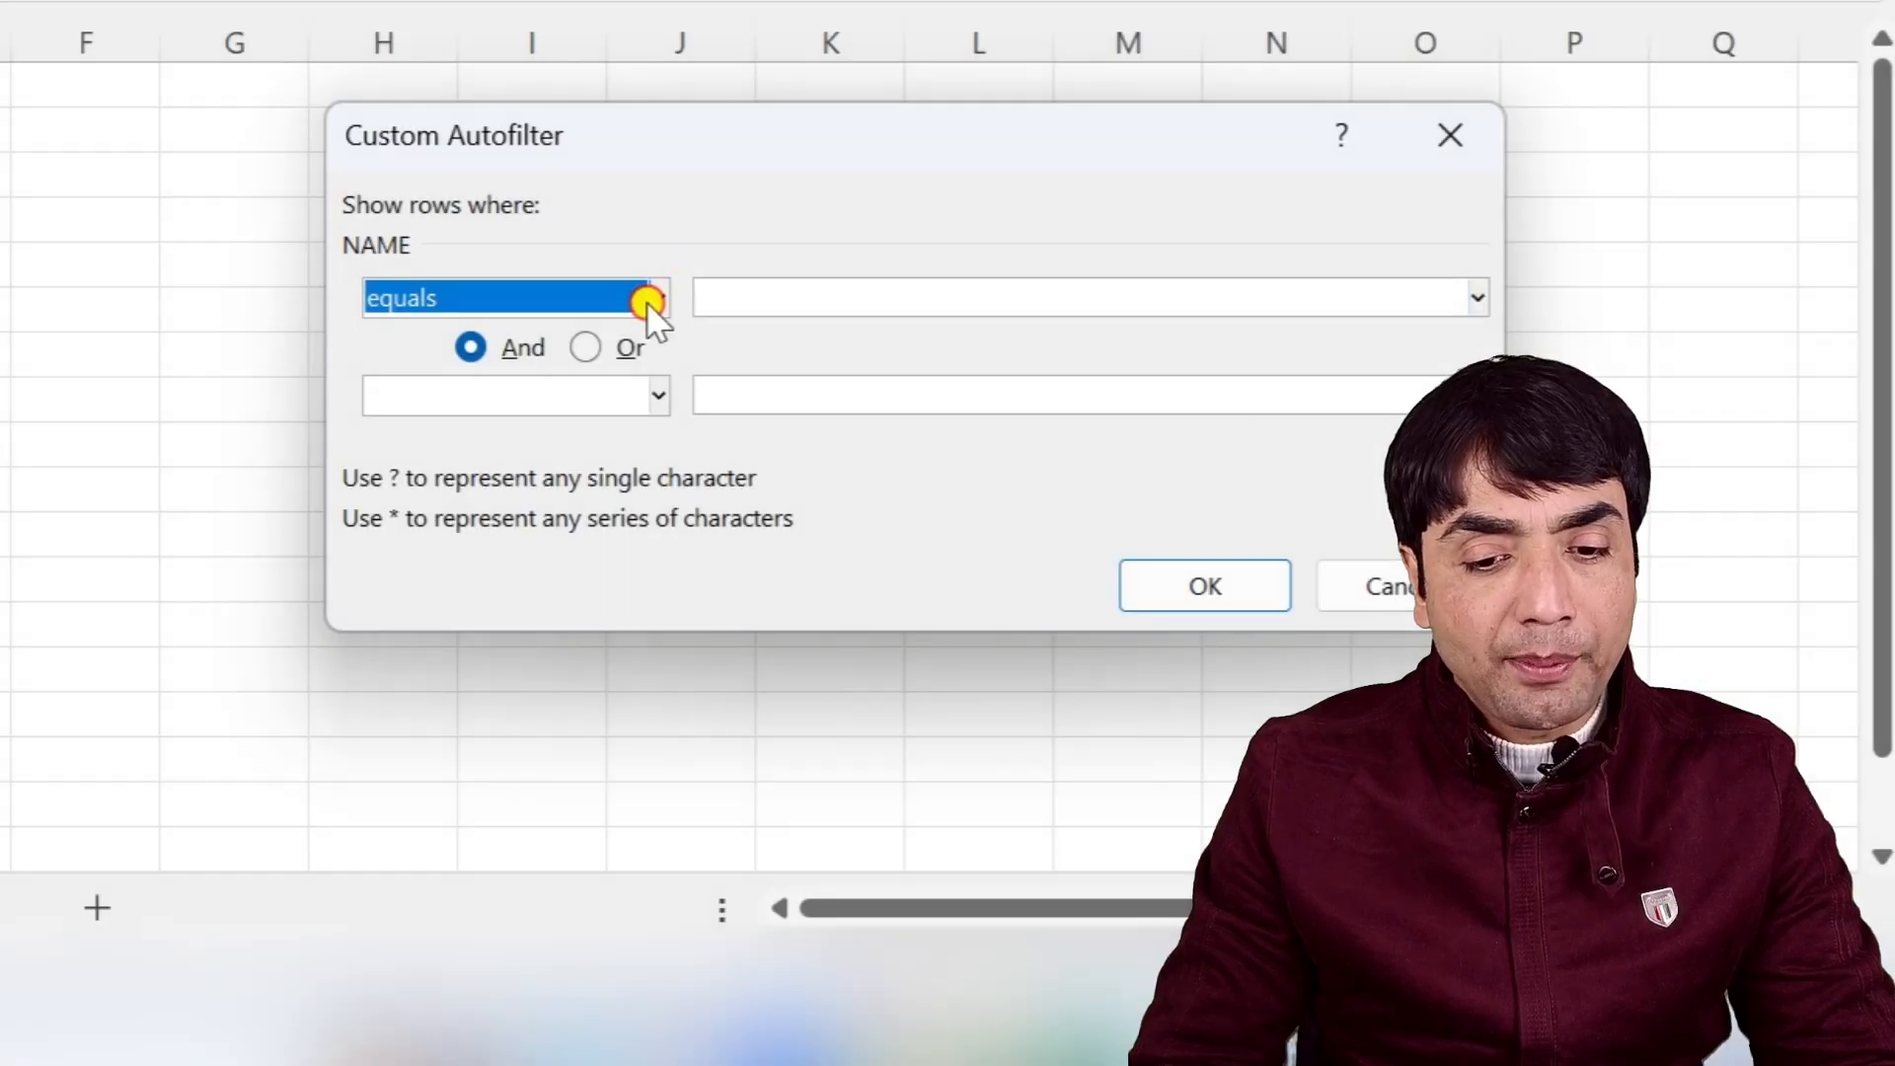
left_click(653, 301)
scroll(537, 465, "down", 2)
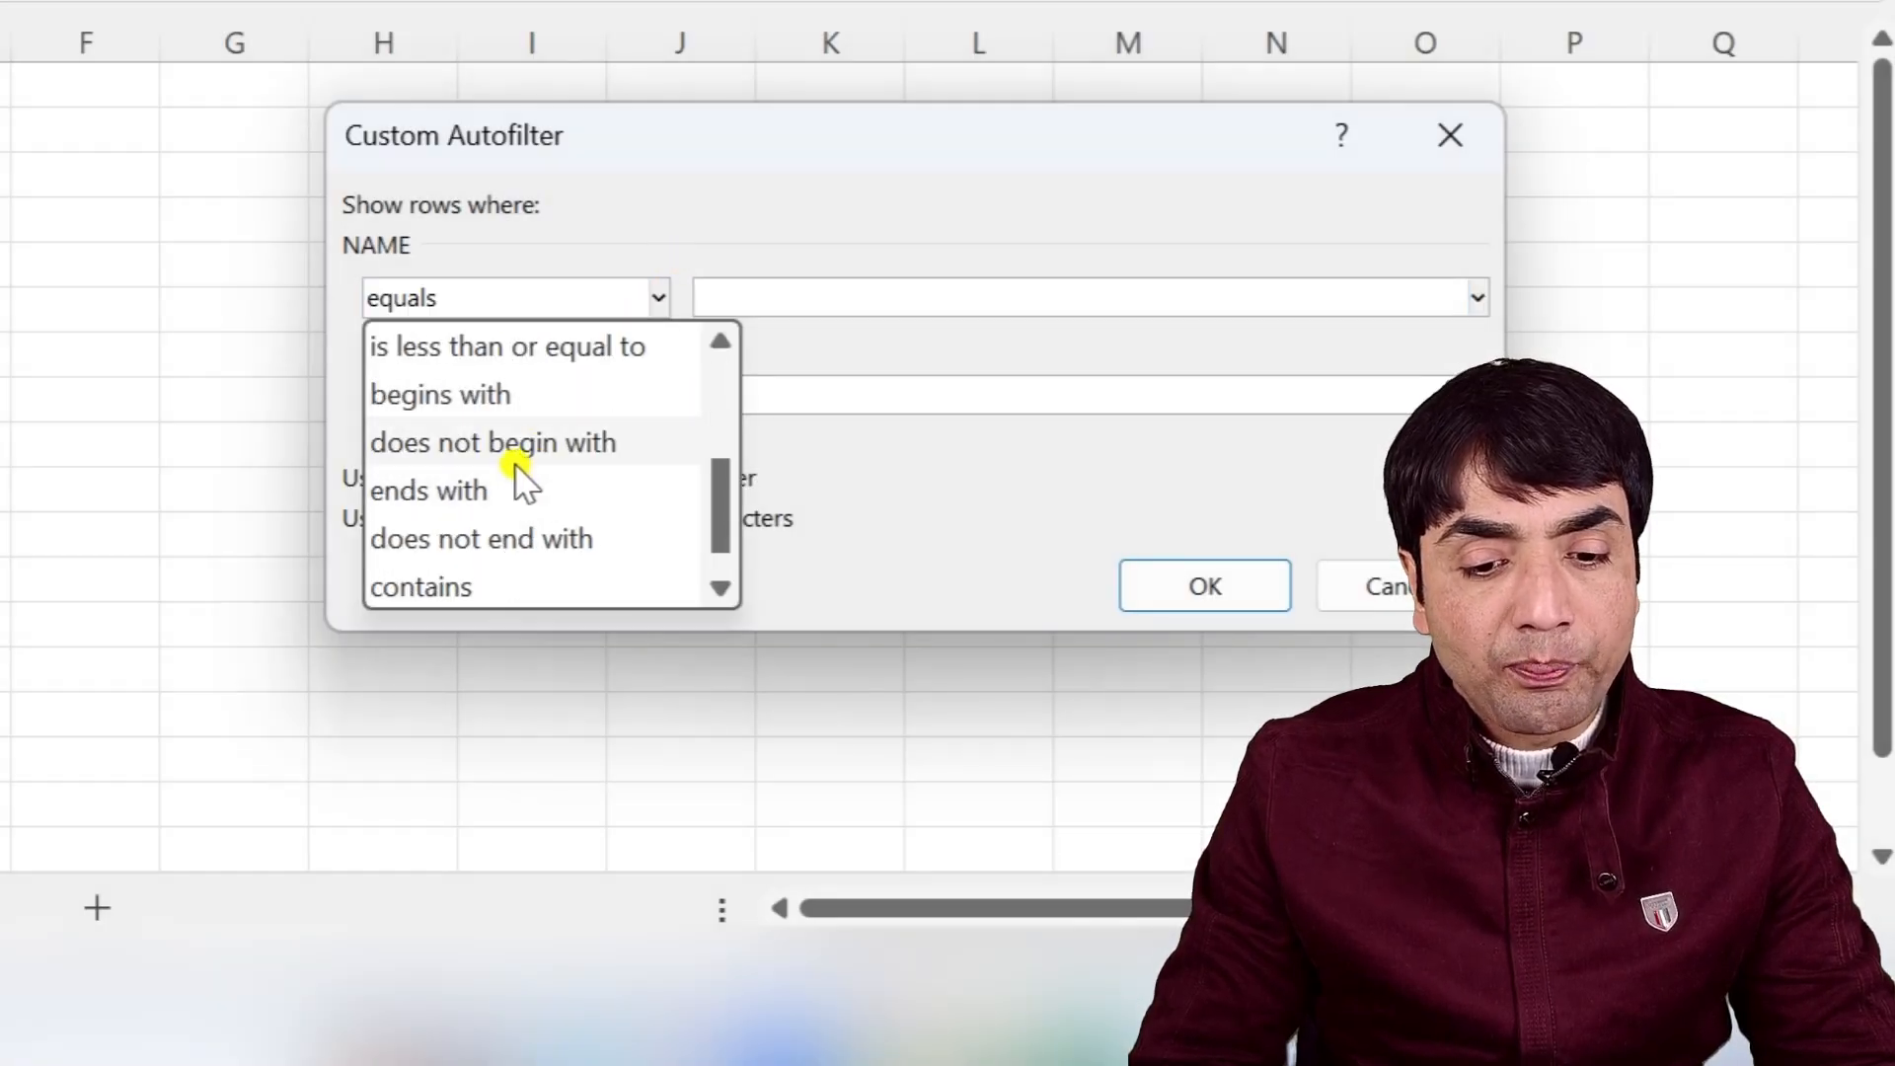
left_click(508, 395)
left_click(781, 301)
type("MR.")
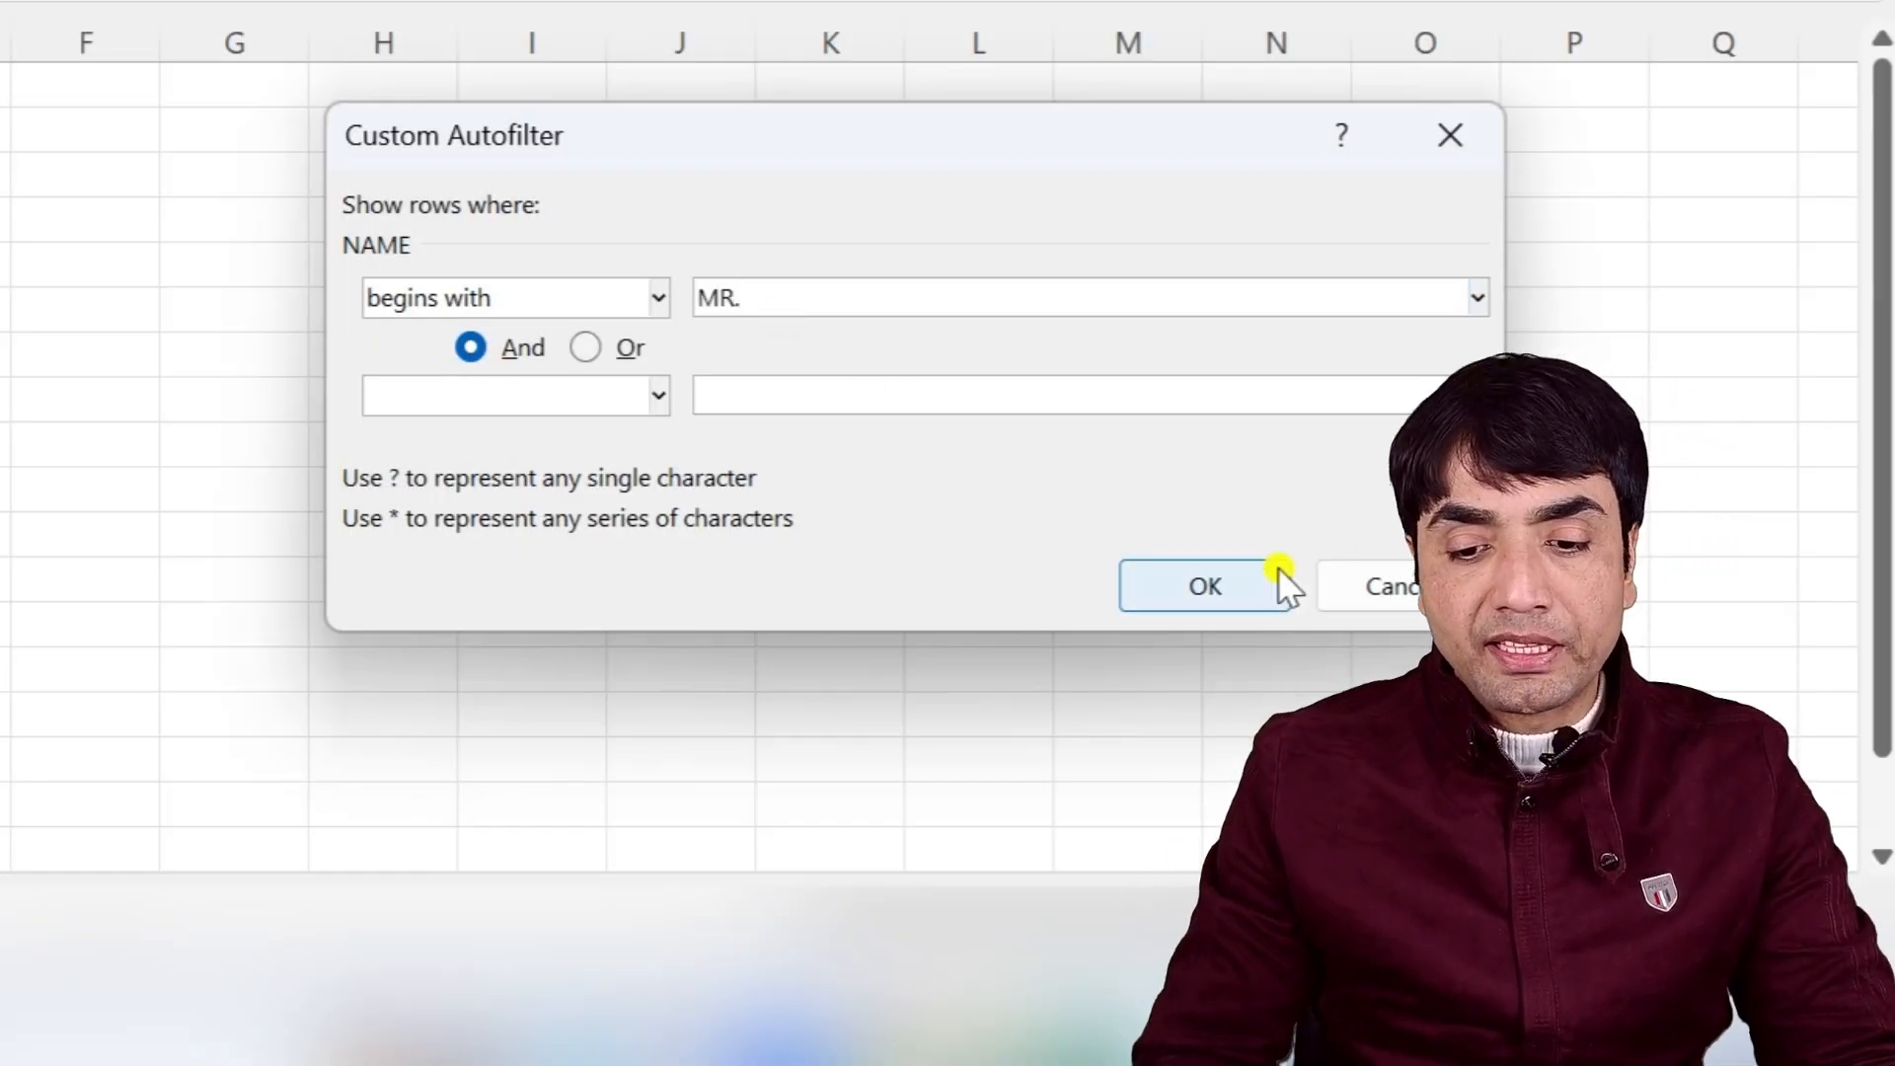
left_click(1241, 591)
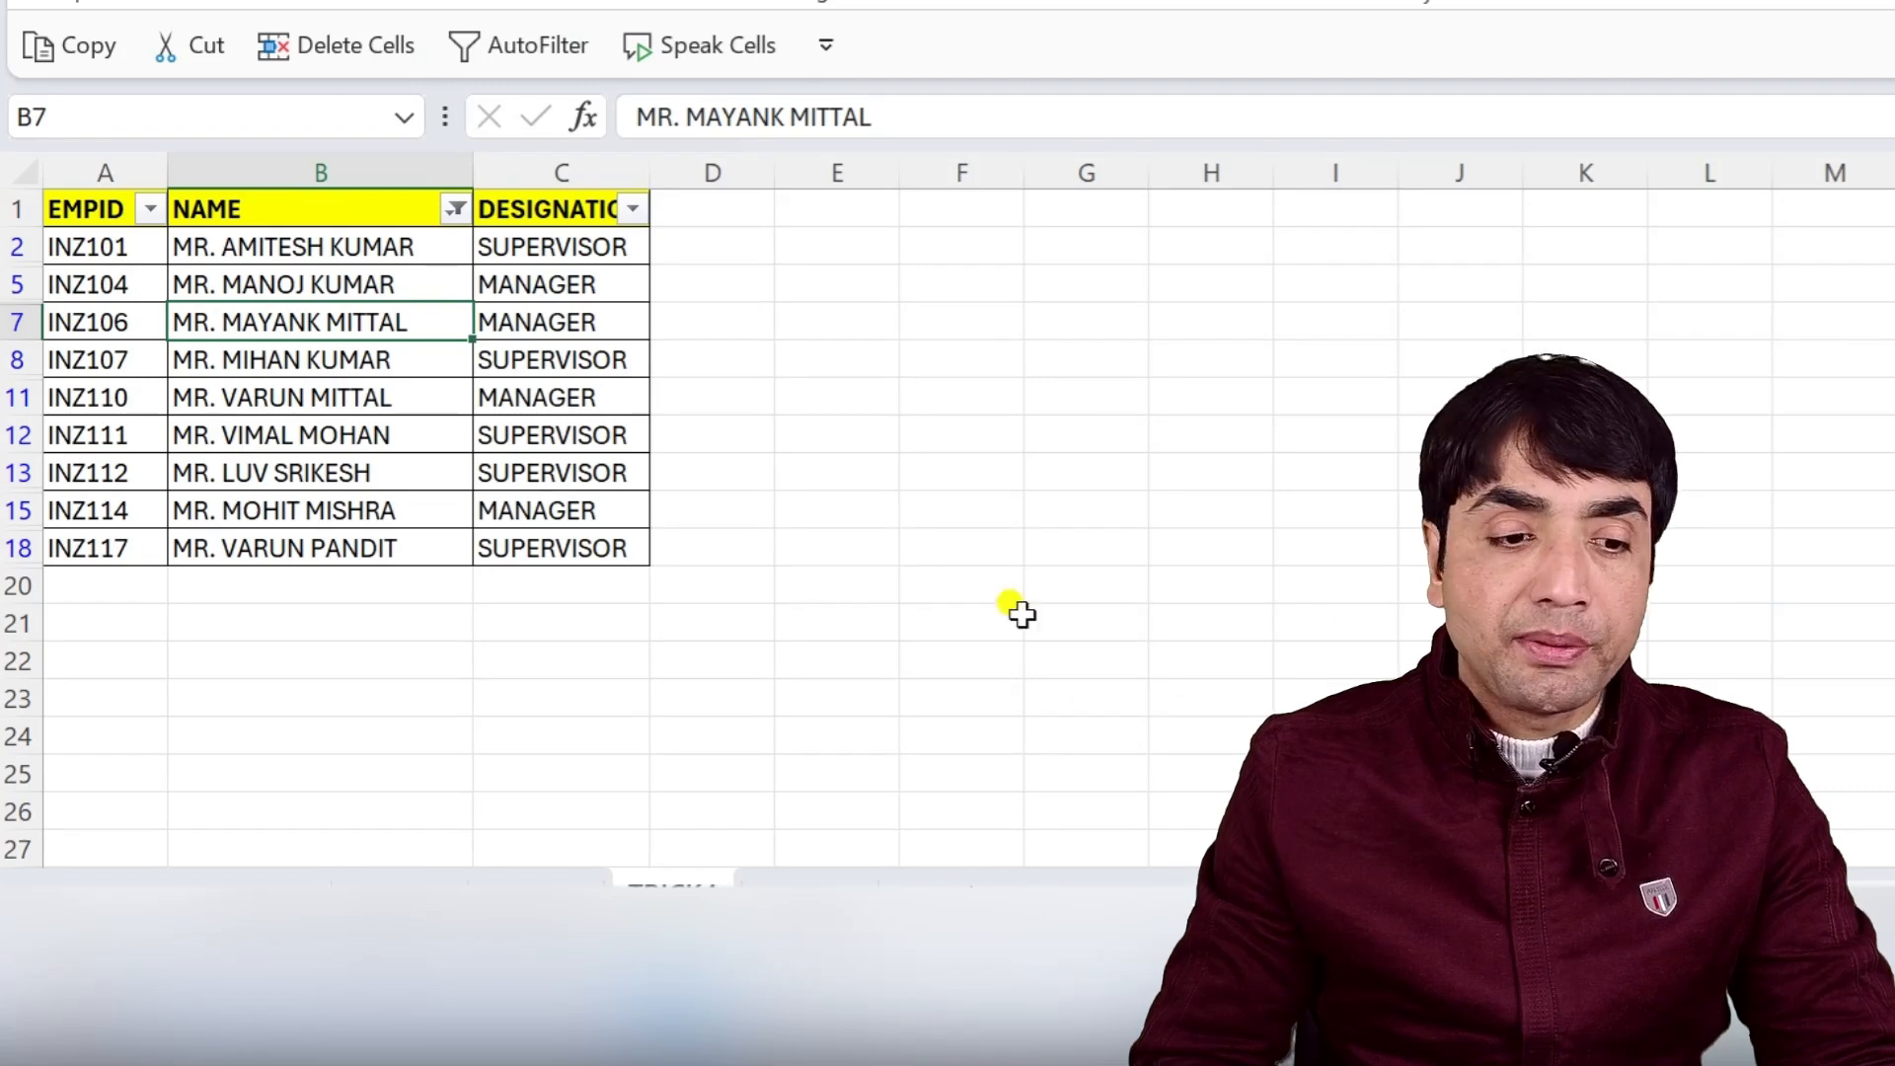
Insert a new column before DESIGNATION and title it GENDER.
right_click(523, 184)
left_click(652, 577)
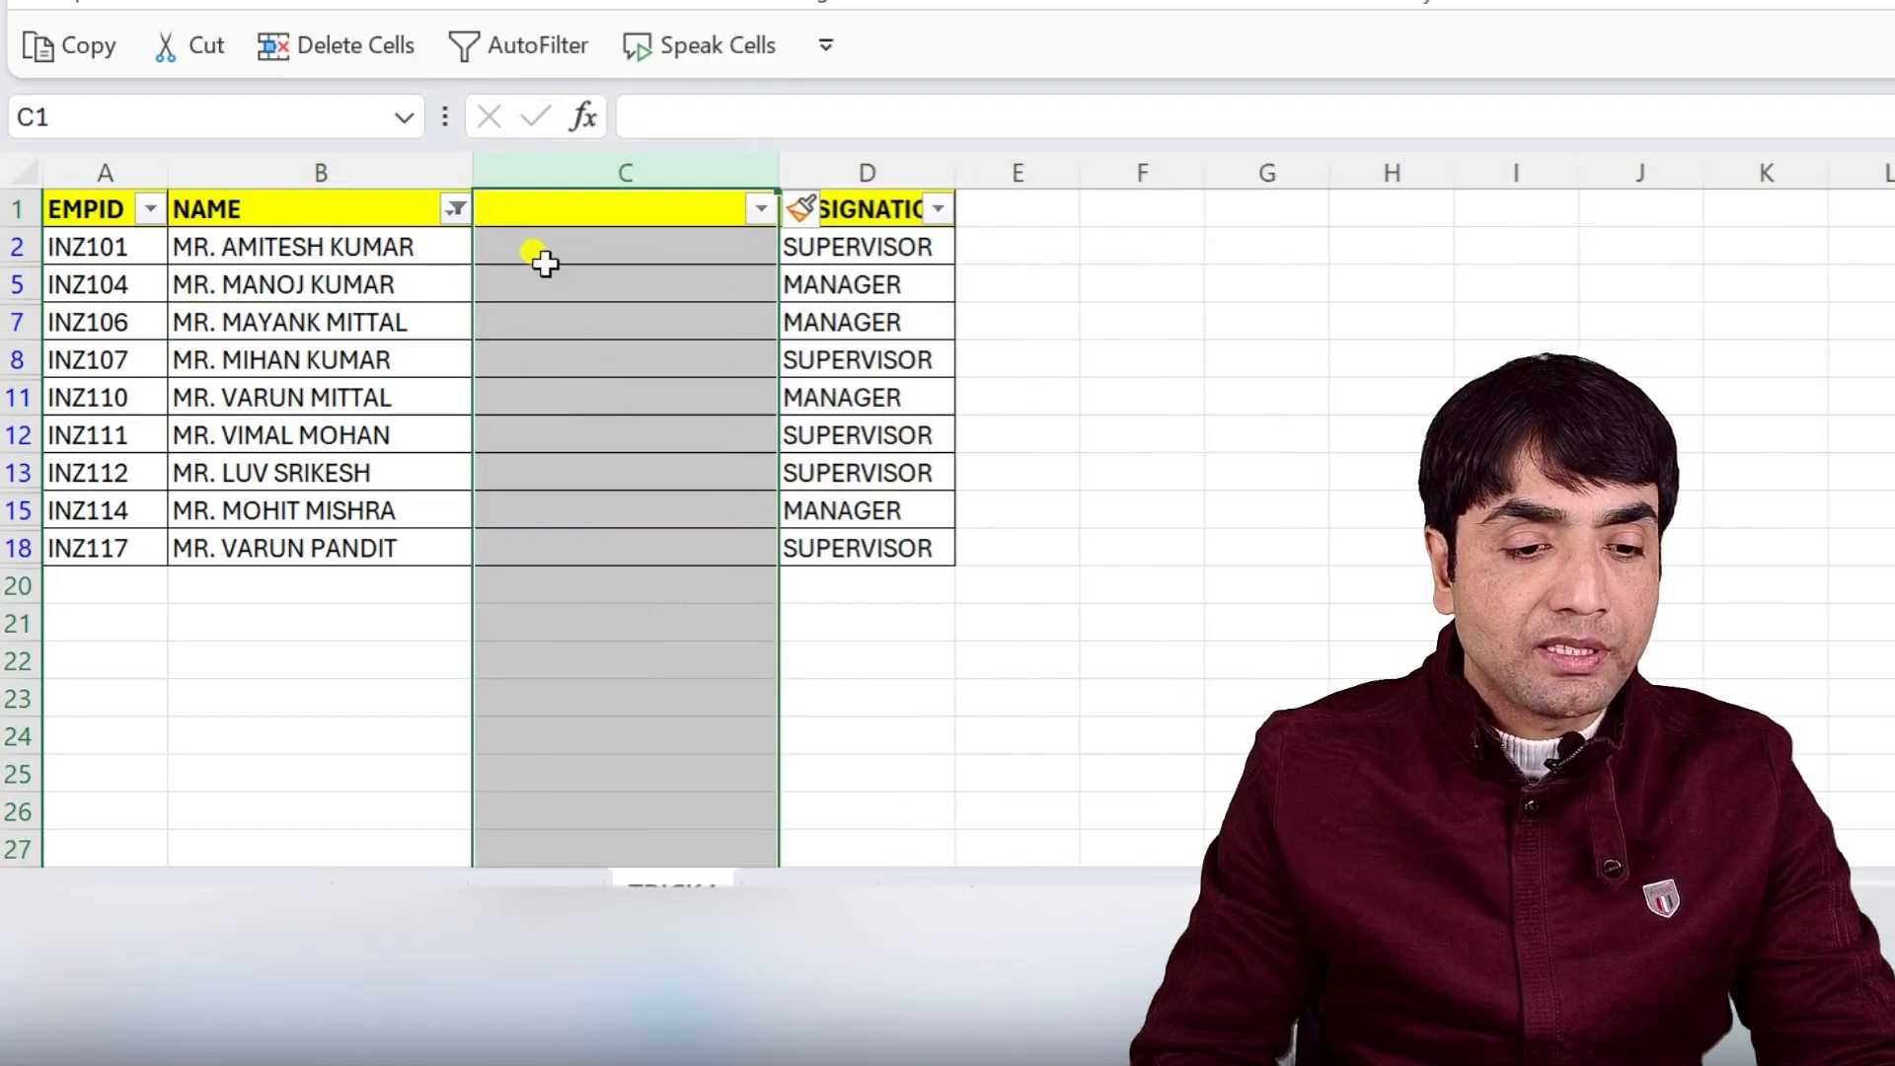
left_click(573, 212)
type("GENDER")
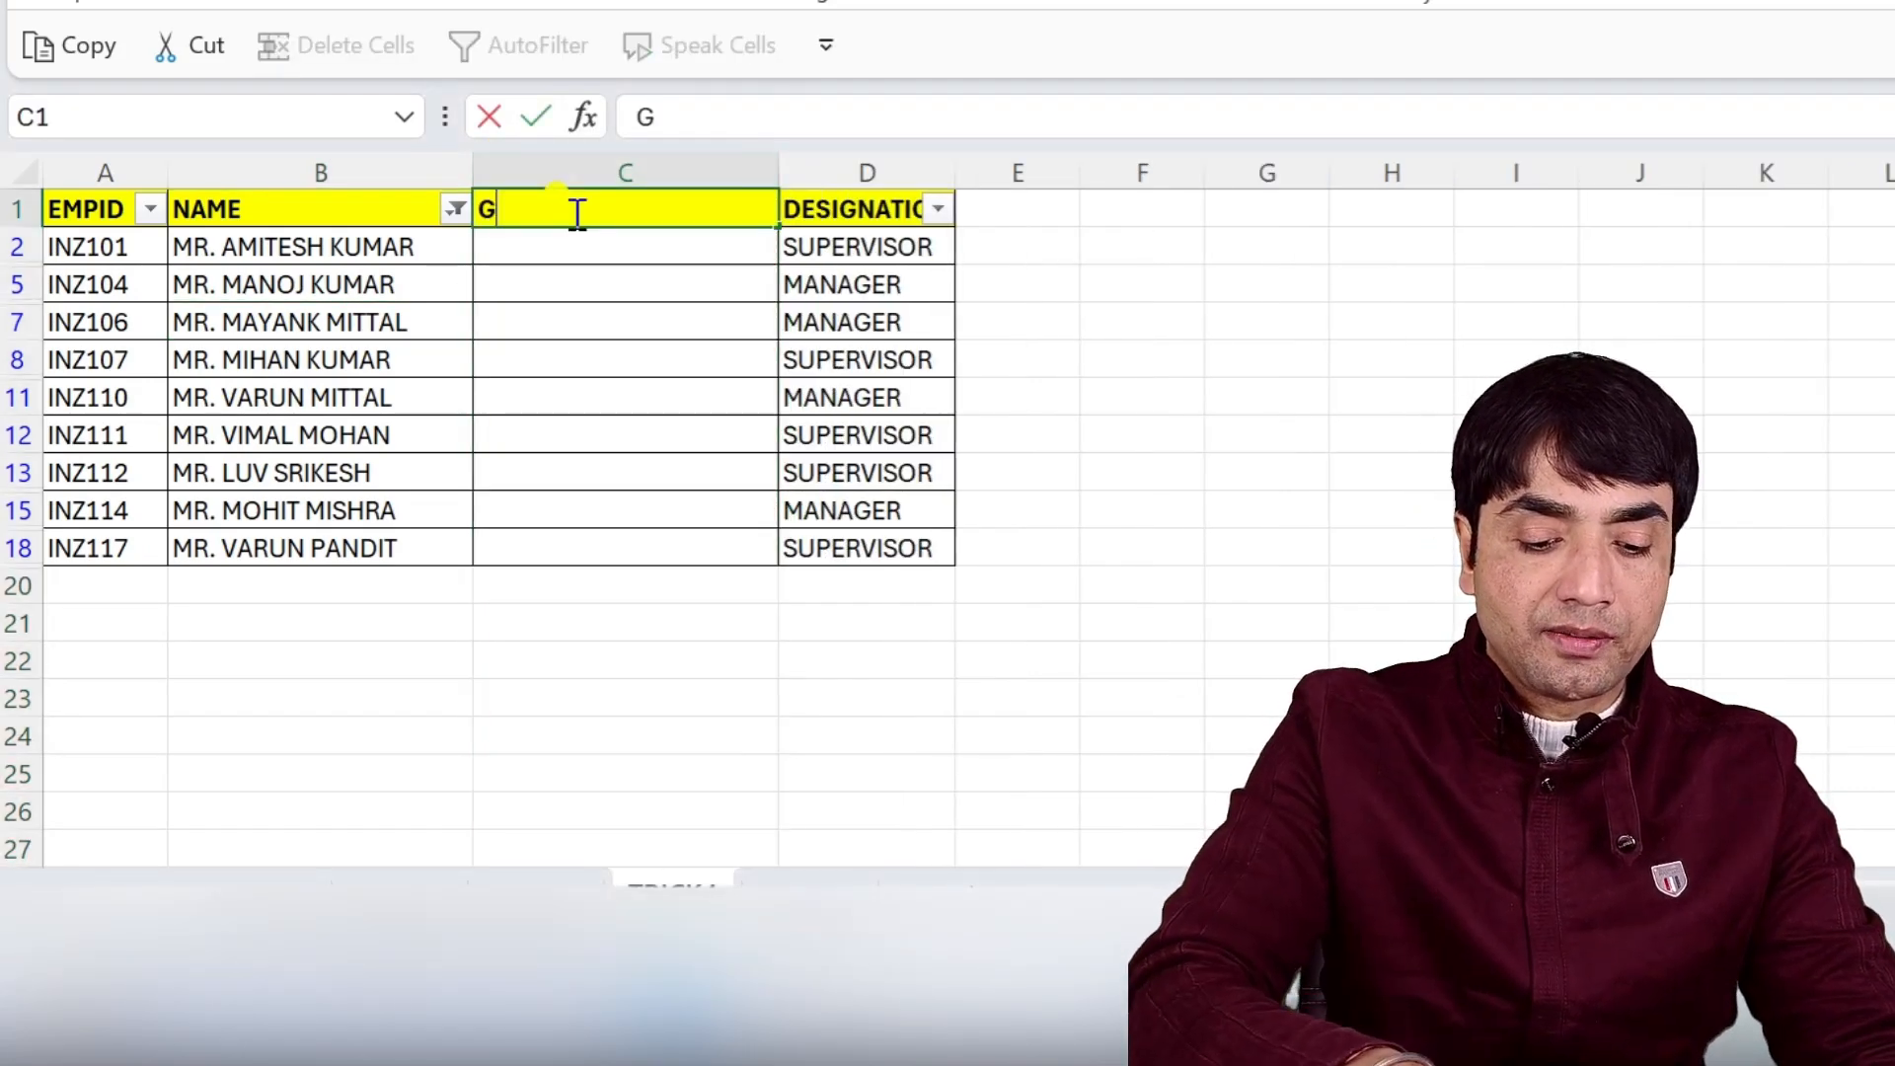
key("Return")
Enter MALE in C2 and fill it down through all the visible MR. rows of the GENDER column.
type("MALE")
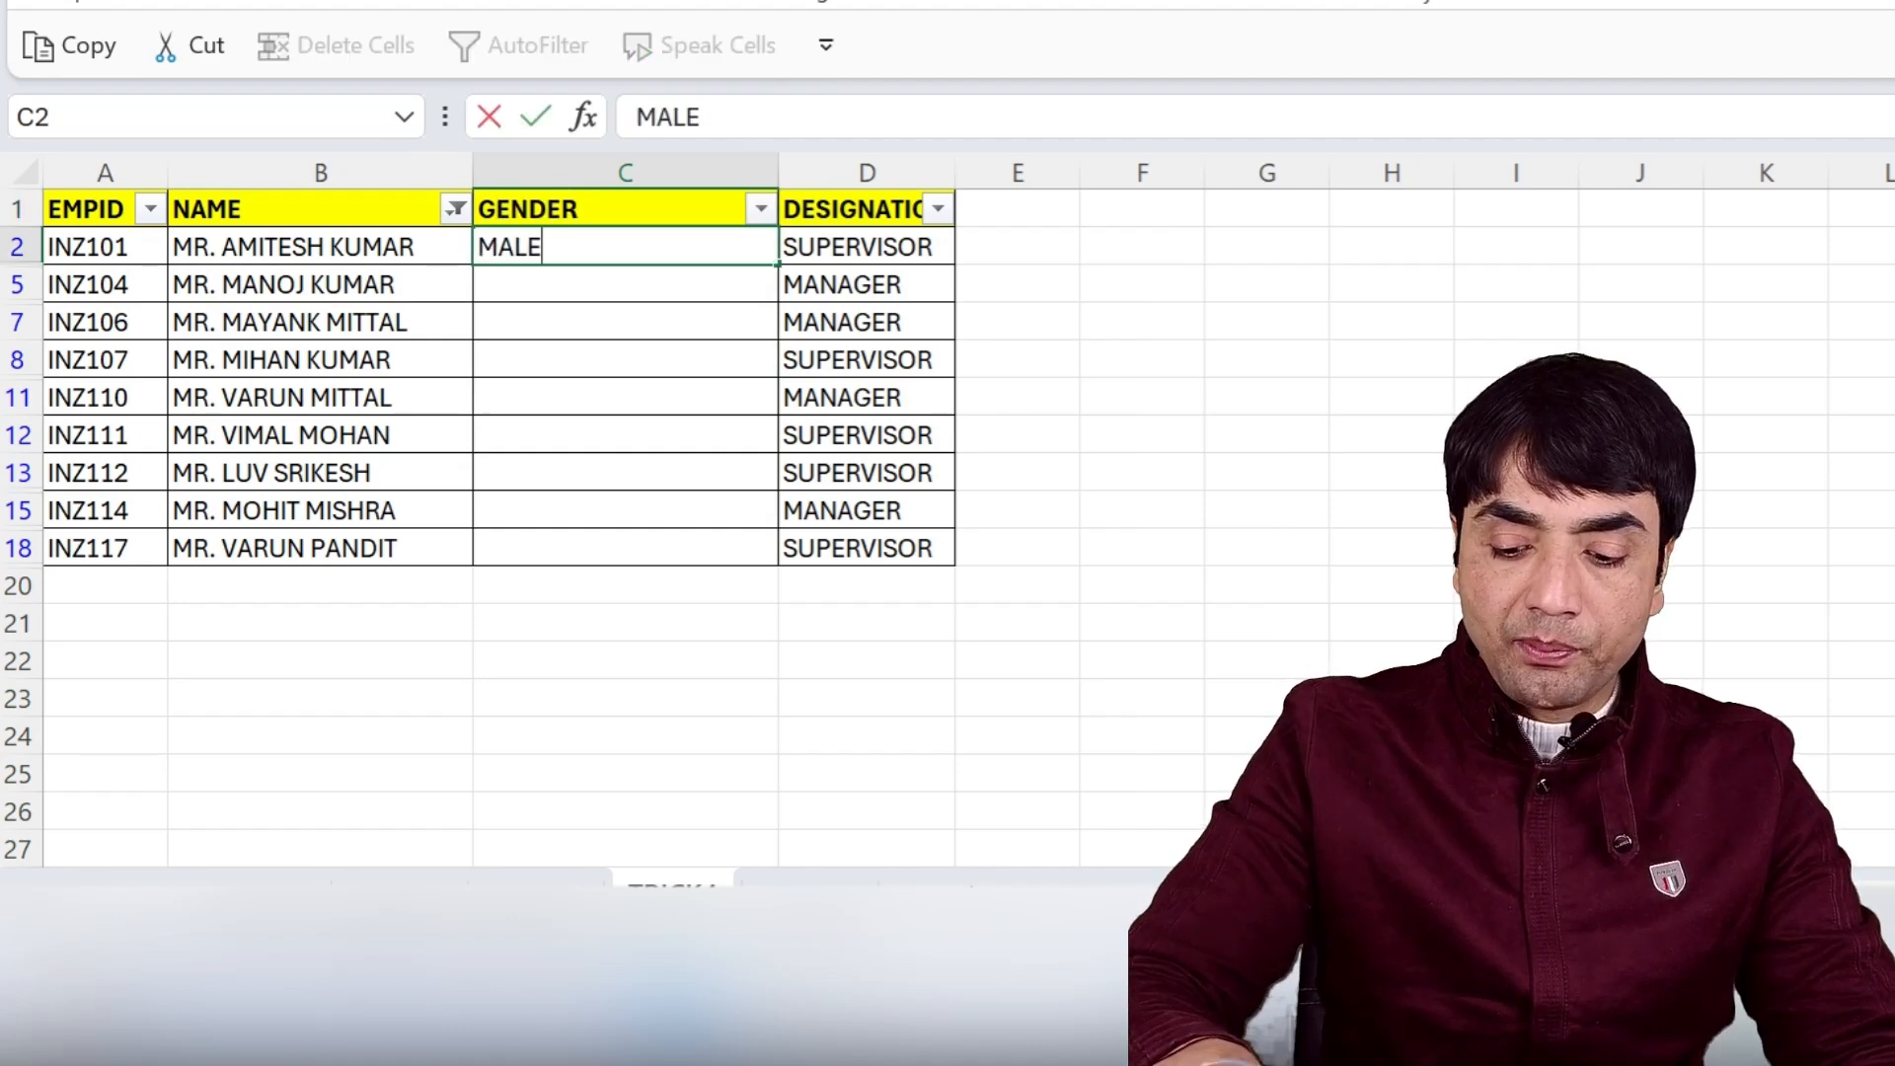
key("Return")
key("Up")
key("shift+Down")
key("shift+Down")
key("shift+Down")
key("shift+Down")
key("shift+Down")
key("shift+Down")
key("shift+Down")
key("shift+Down")
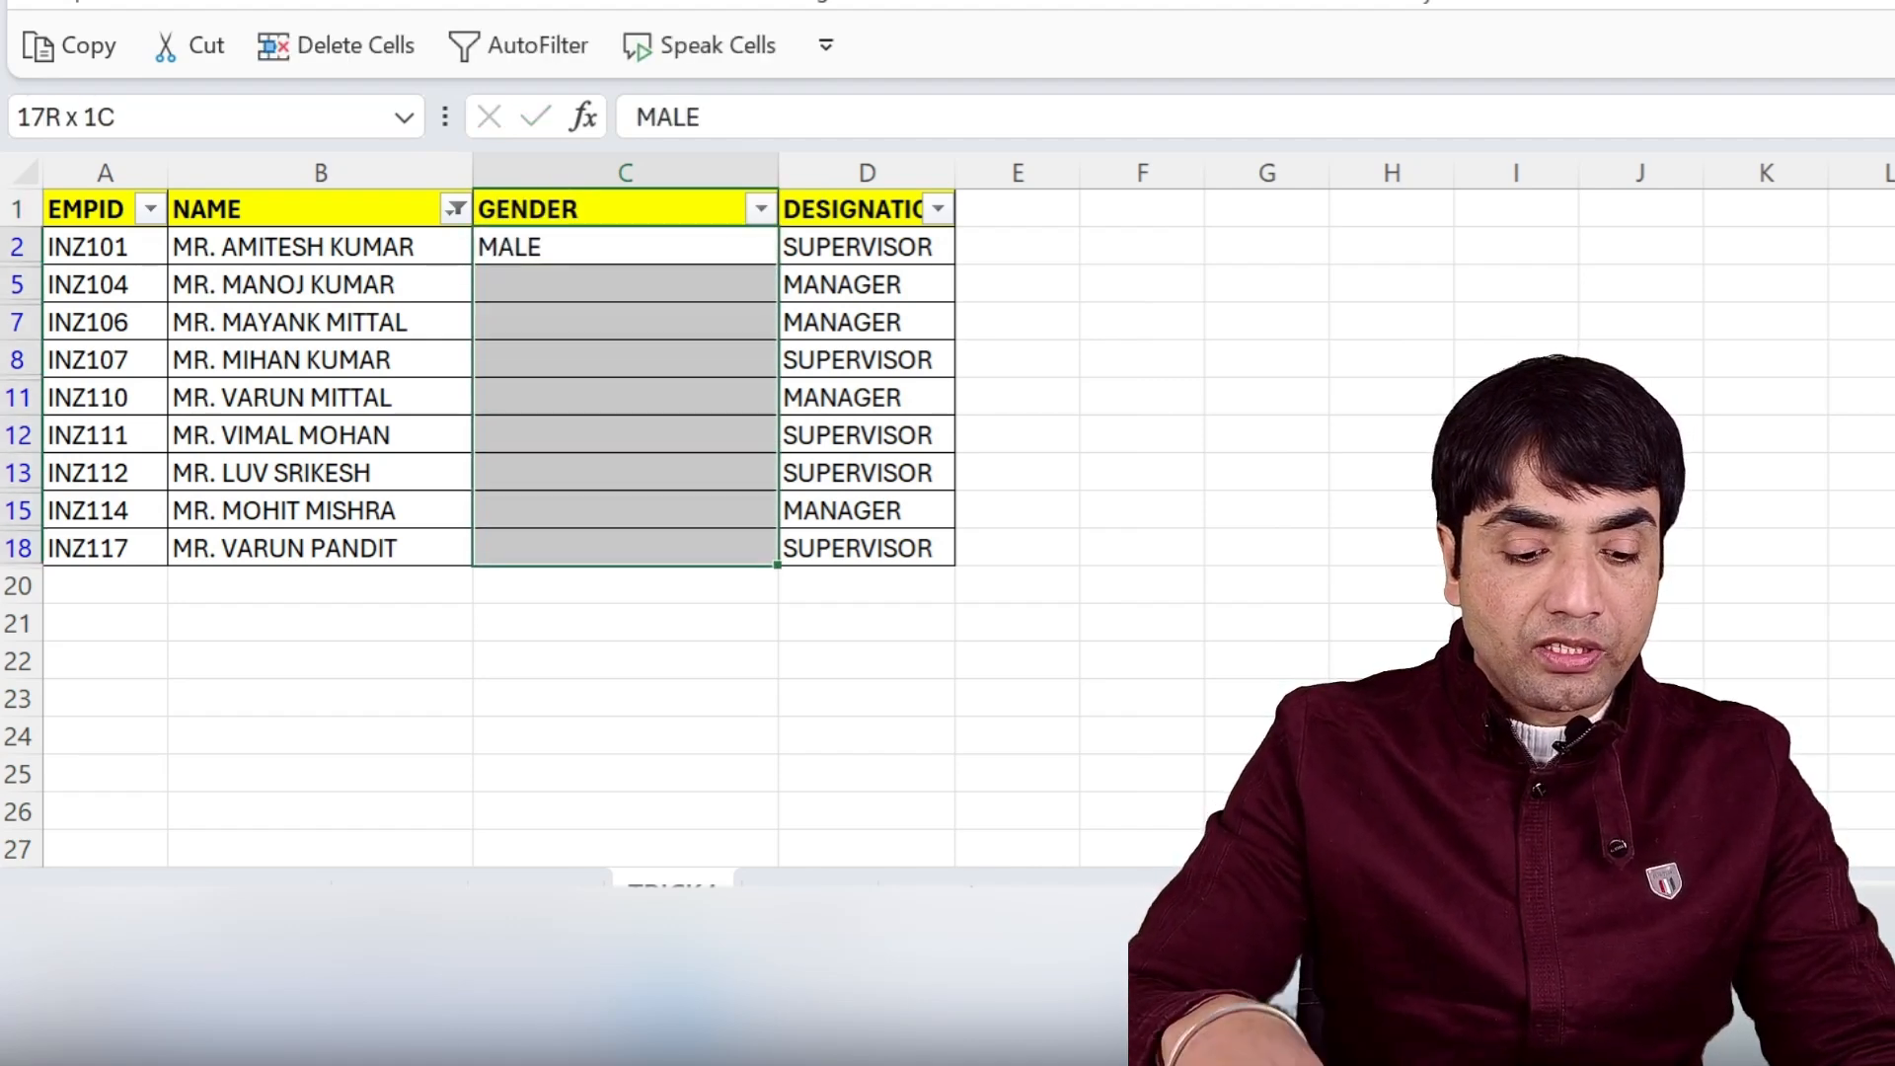
key("ctrl+d")
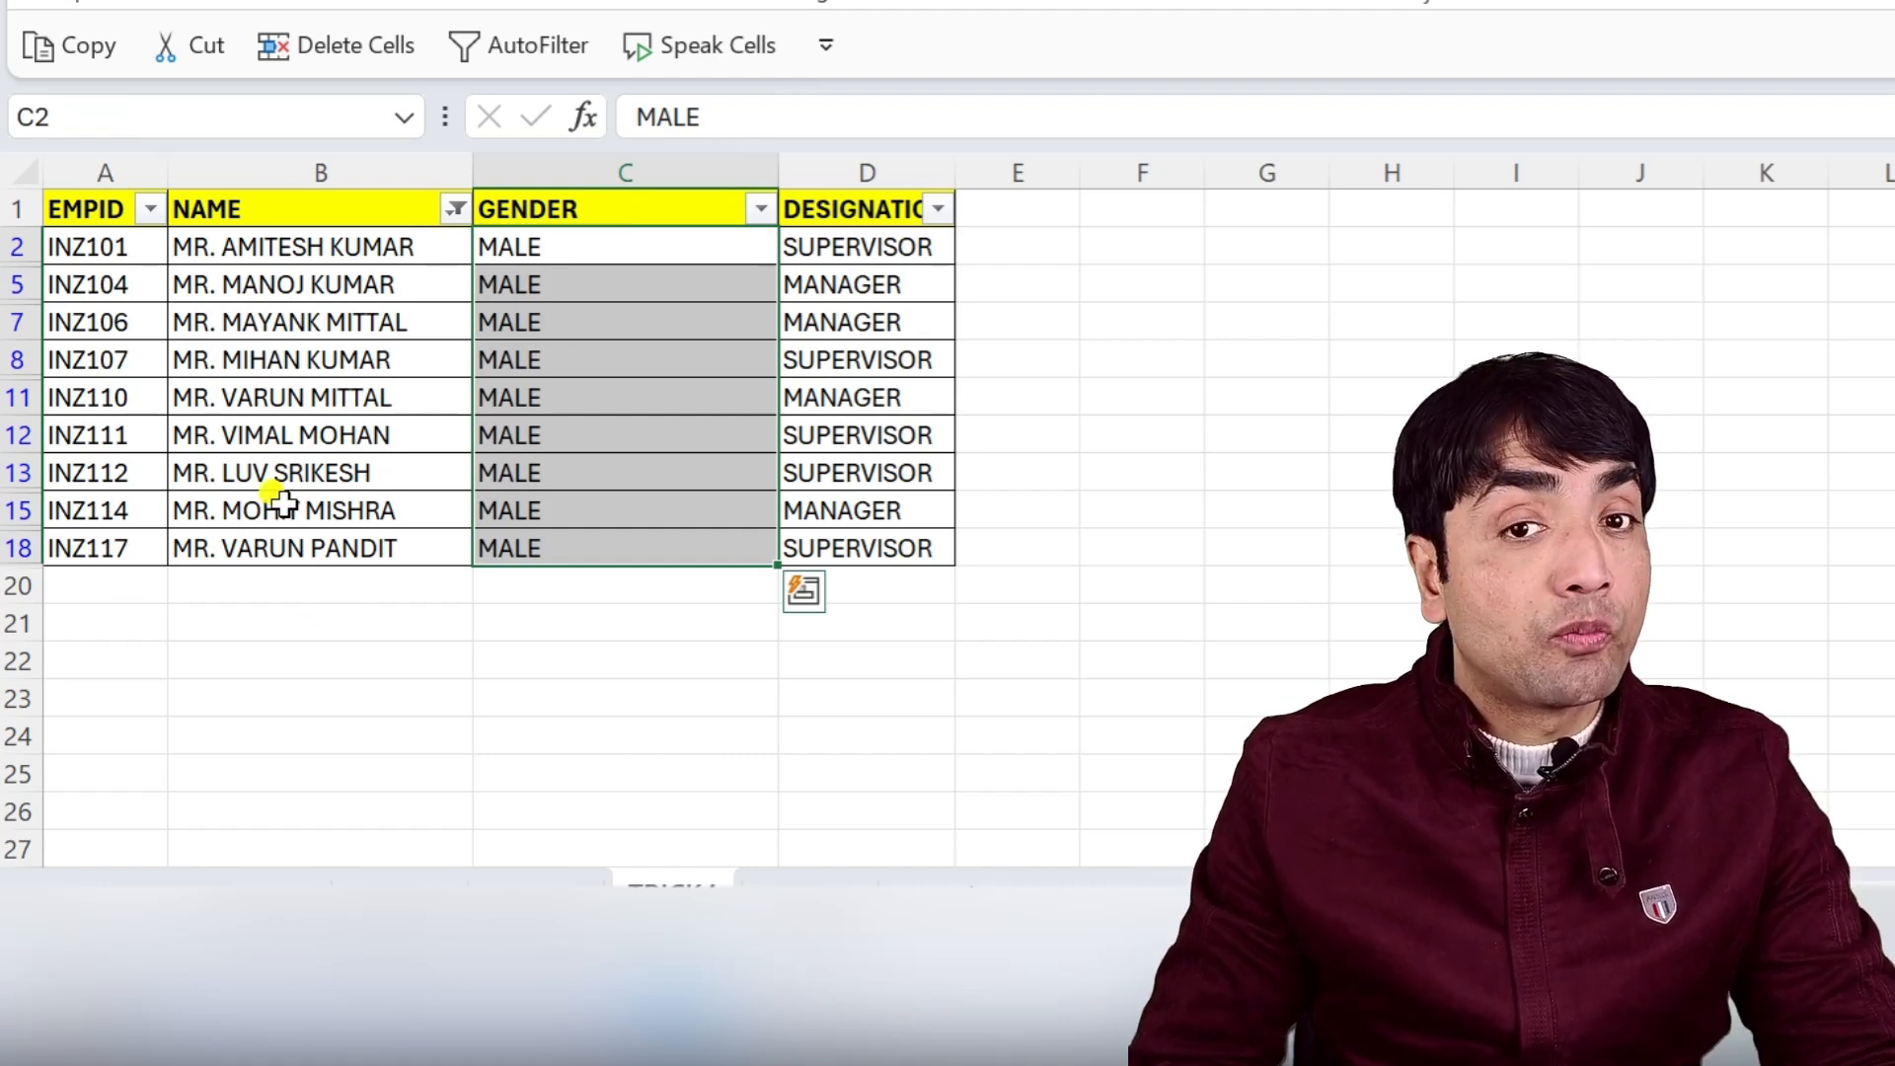
Change the NAME custom filter to show only names that begin with MS.
left_click(404, 211)
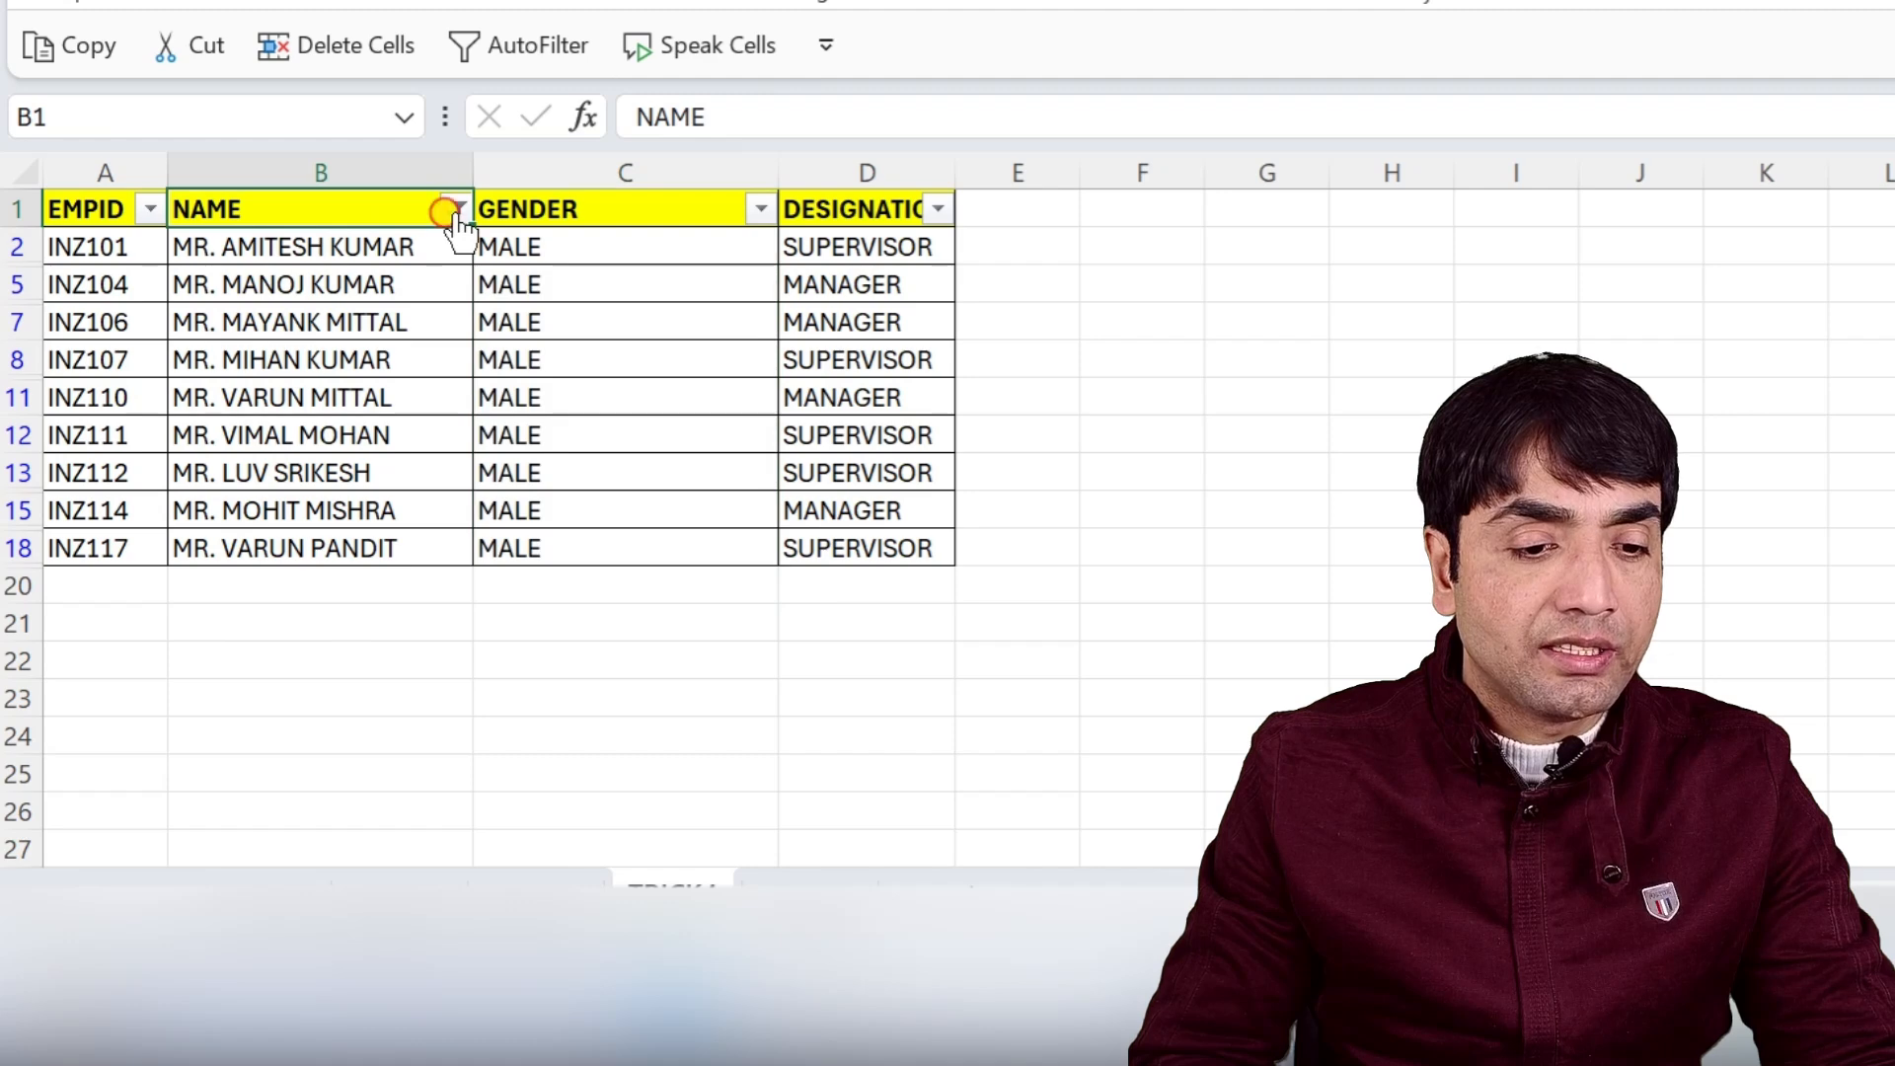
left_click(455, 209)
mouse_move(740, 446)
left_click(1096, 795)
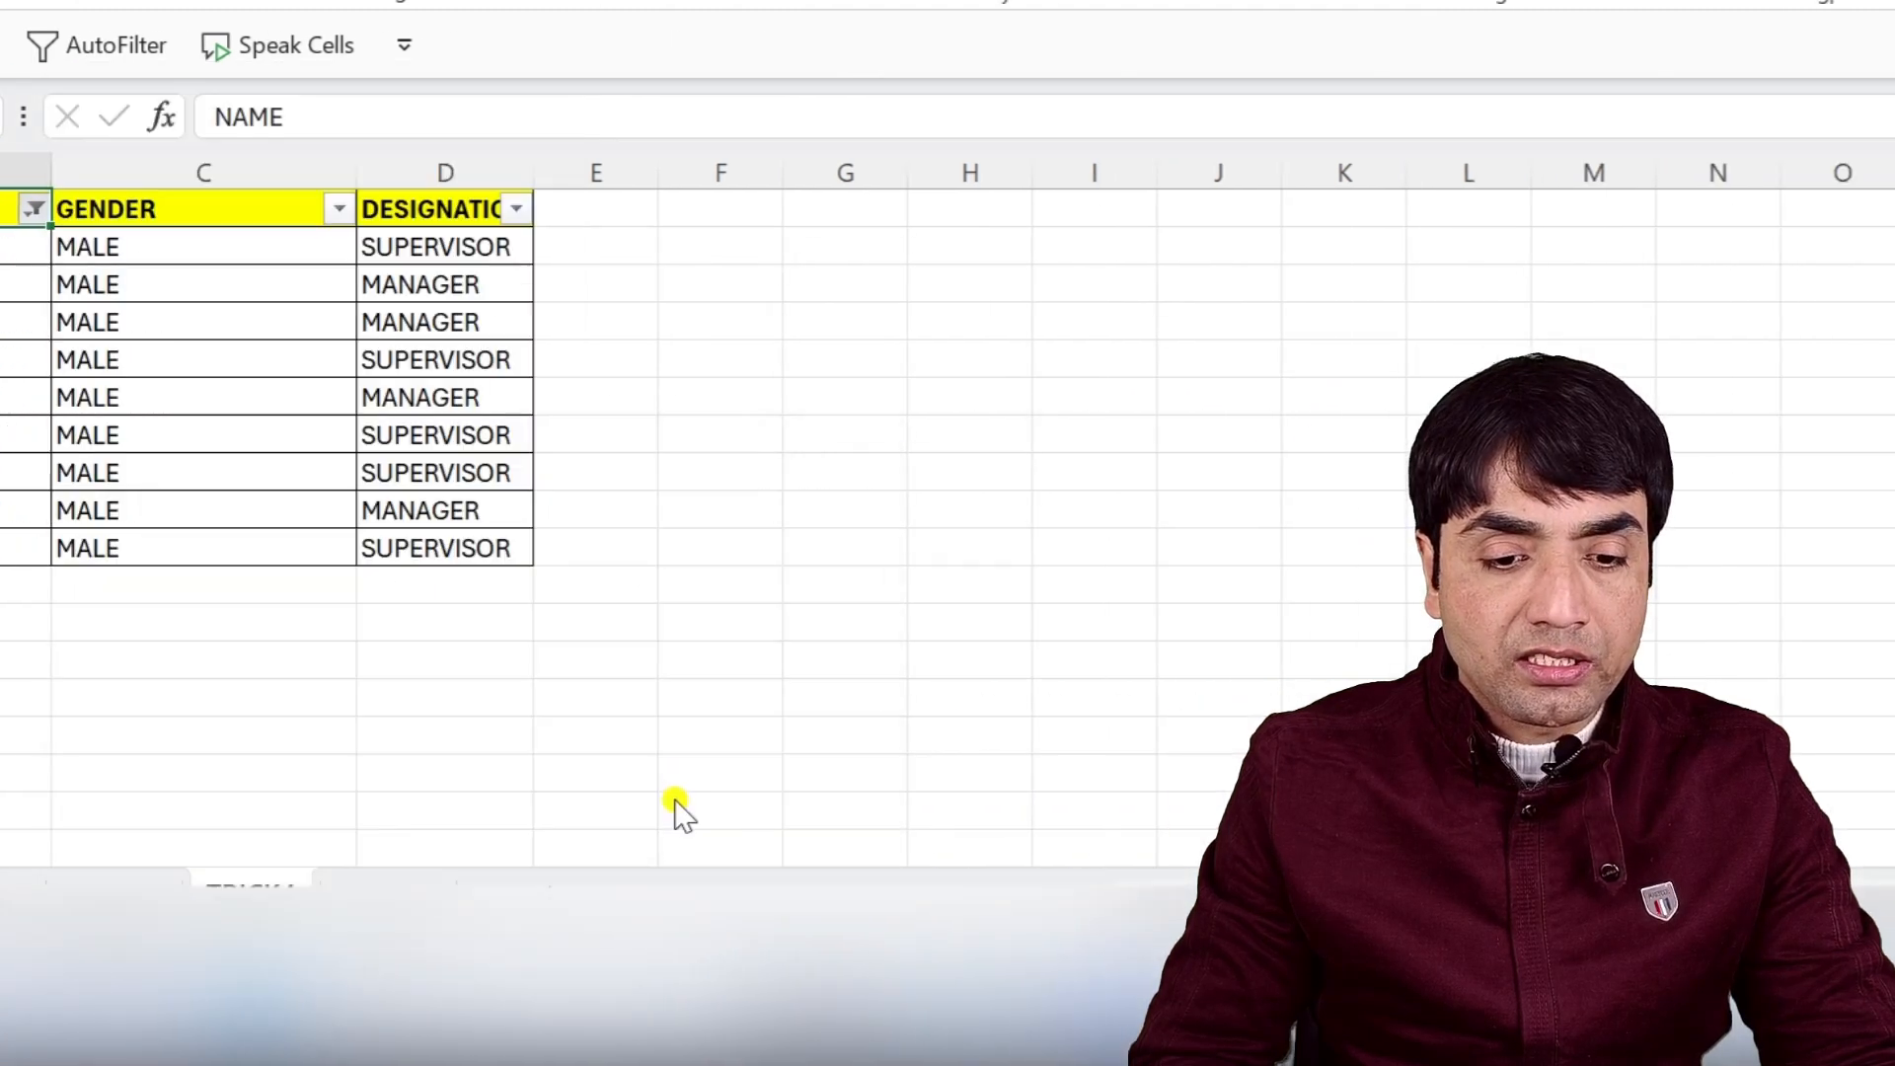
type("MS.")
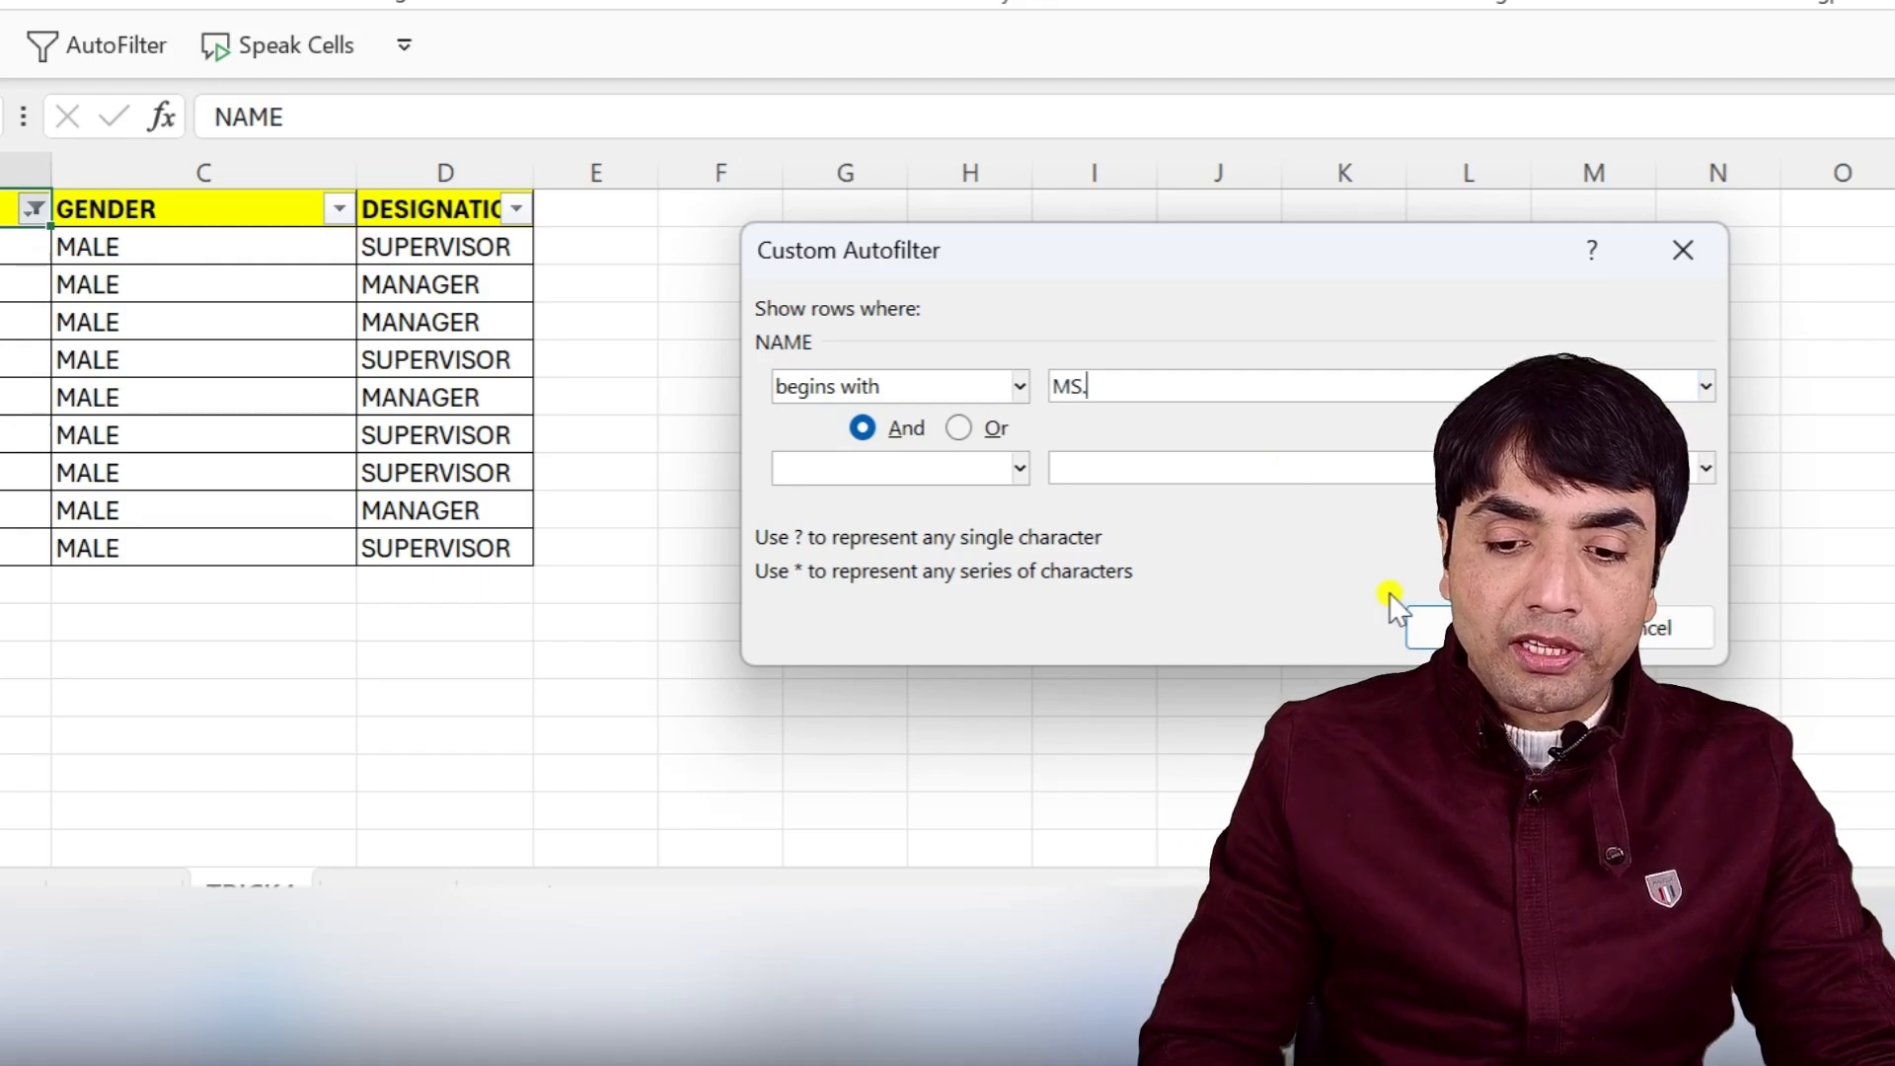
left_click(1427, 629)
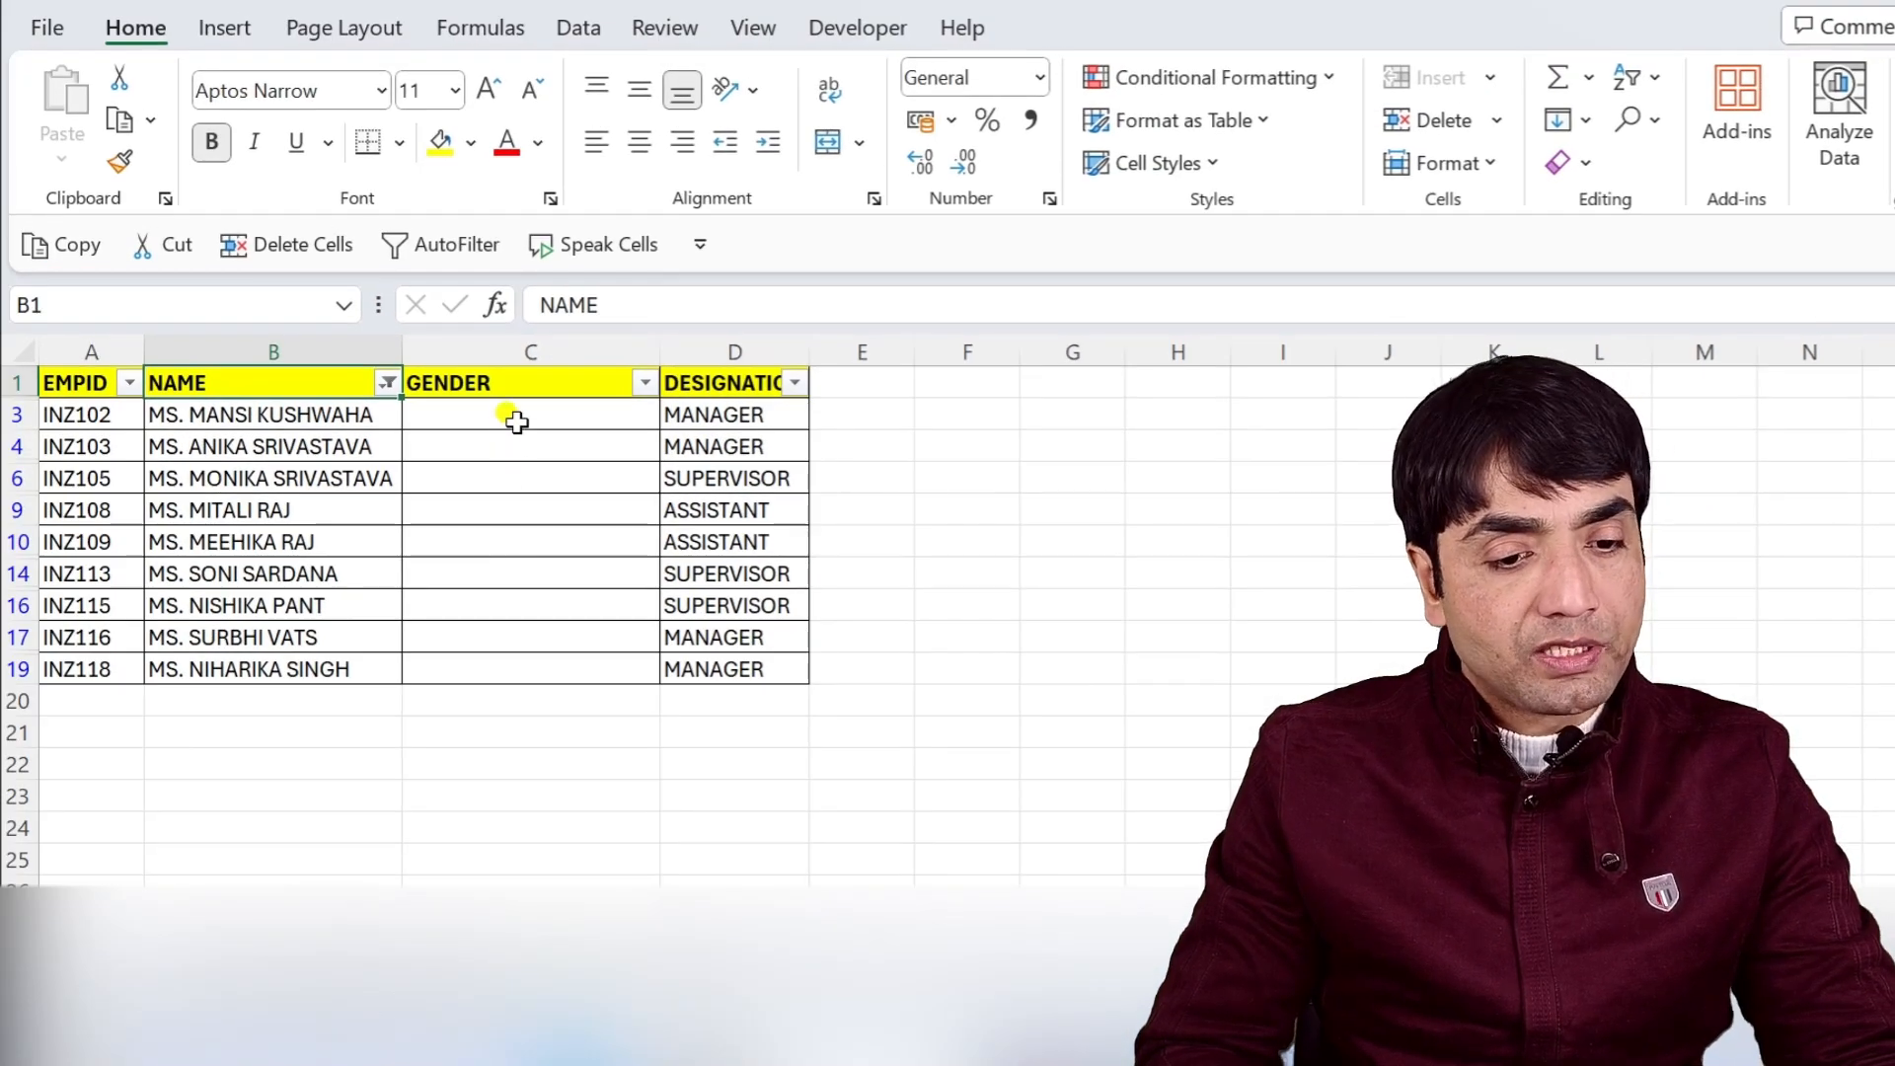
Enter FEMALE in C3 and fill it down through all the visible MS. rows of the GENDER column.
left_click(517, 421)
type("FEMA")
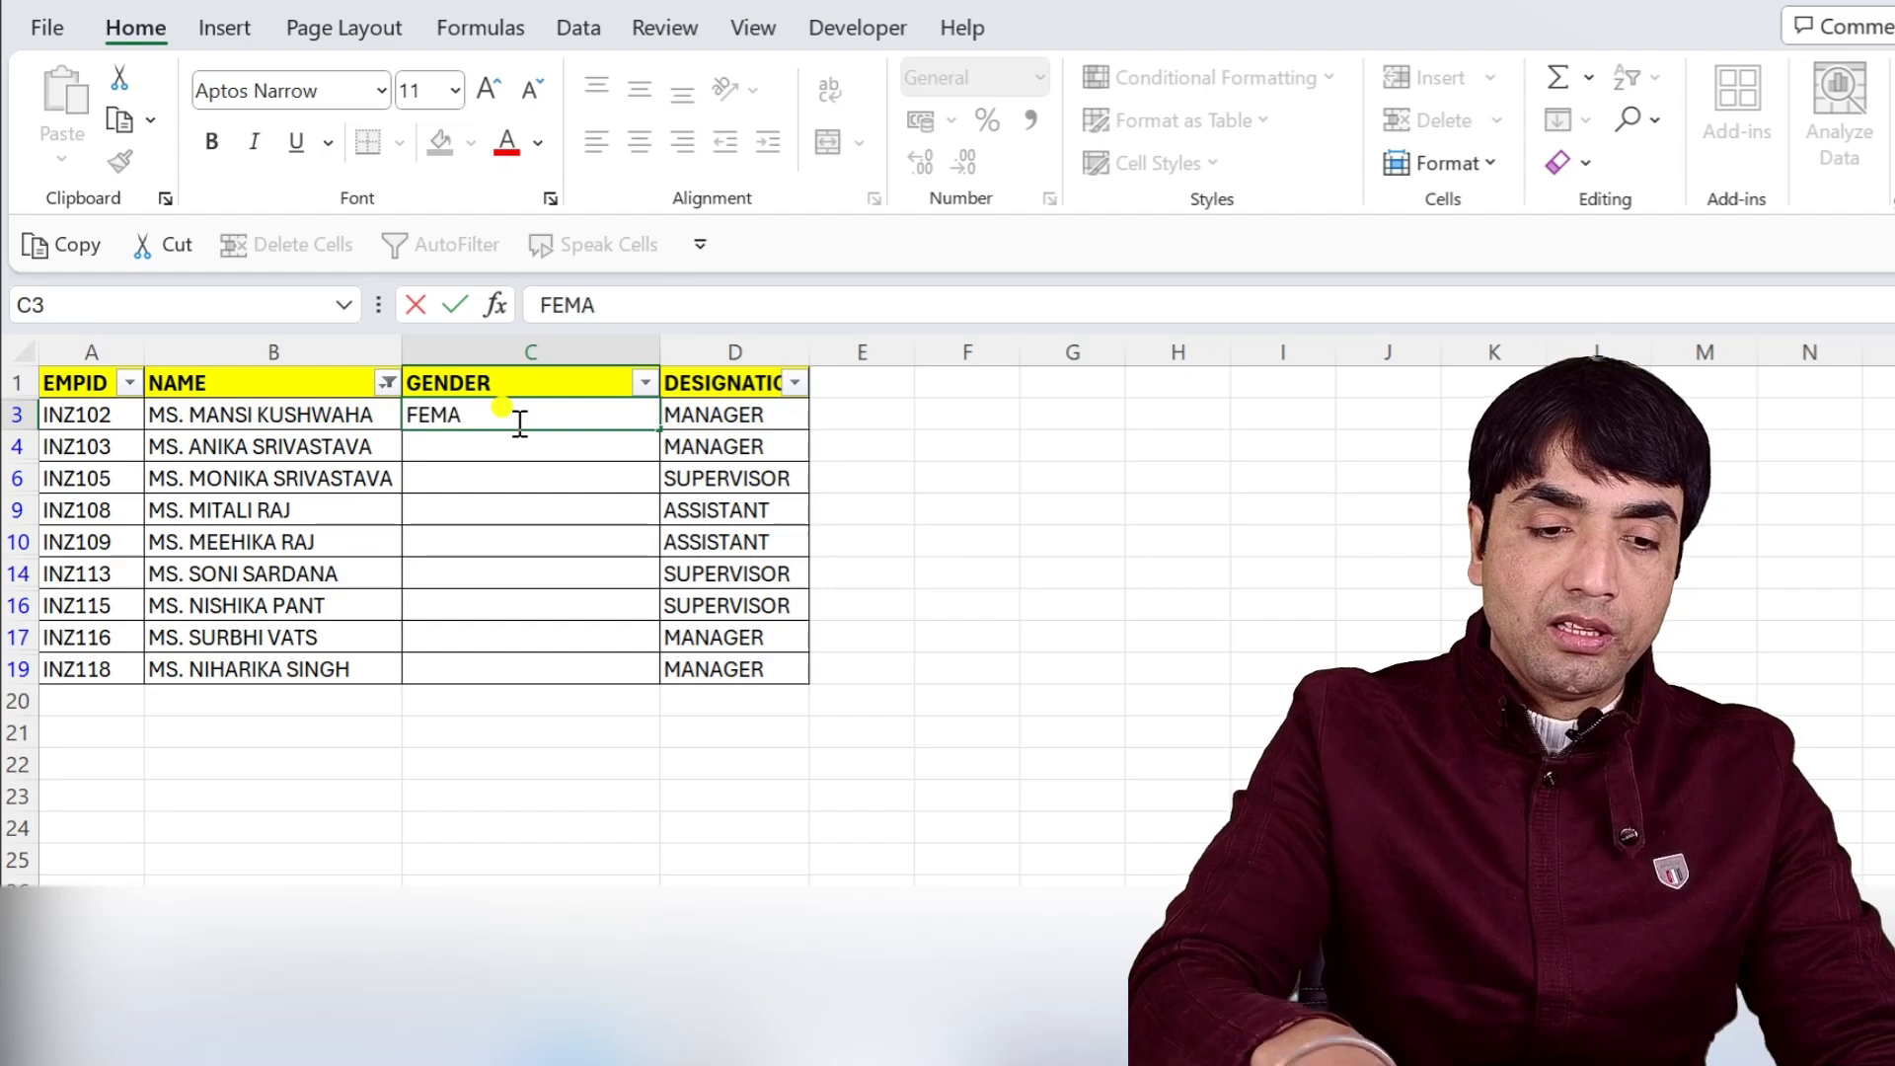
type("LE")
key("Return")
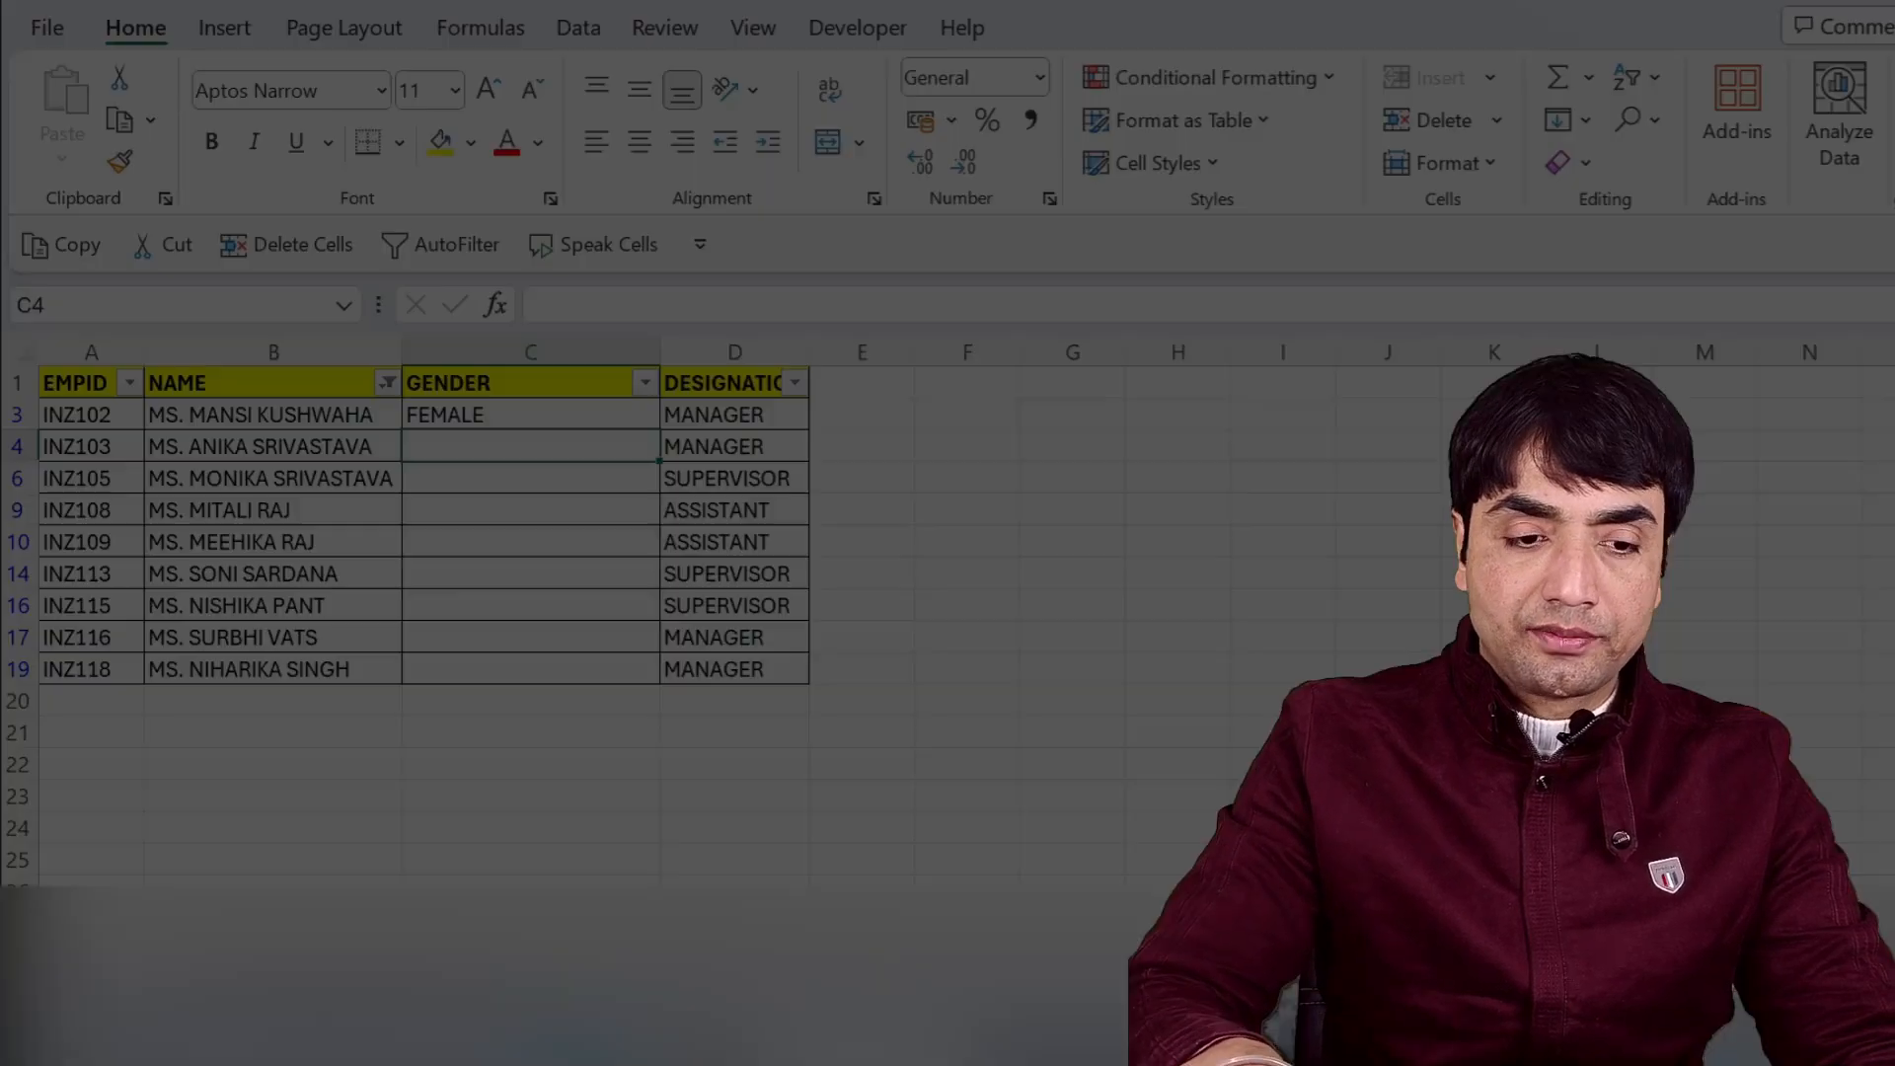
left_click_drag(530, 415, 530, 670)
key("ctrl+d")
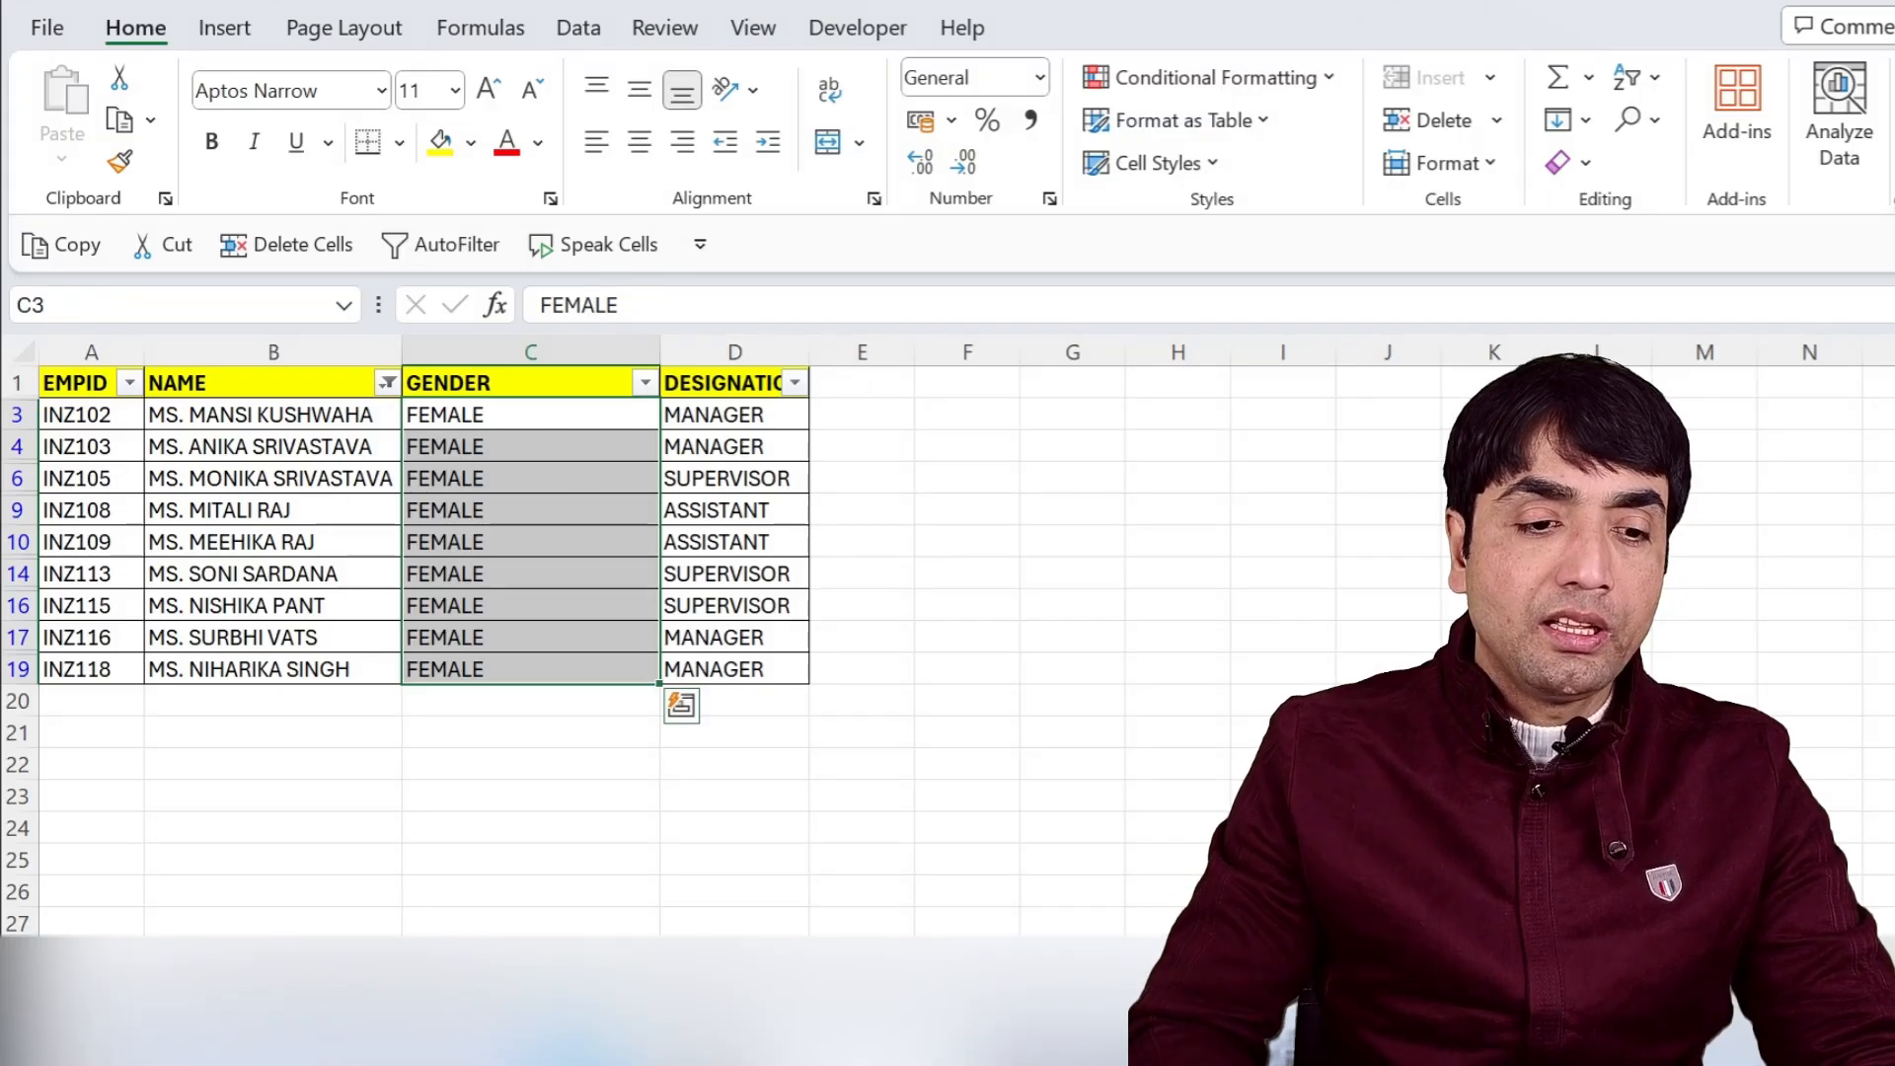
Clear the filter from the NAME column to show all employees again.
left_click(388, 383)
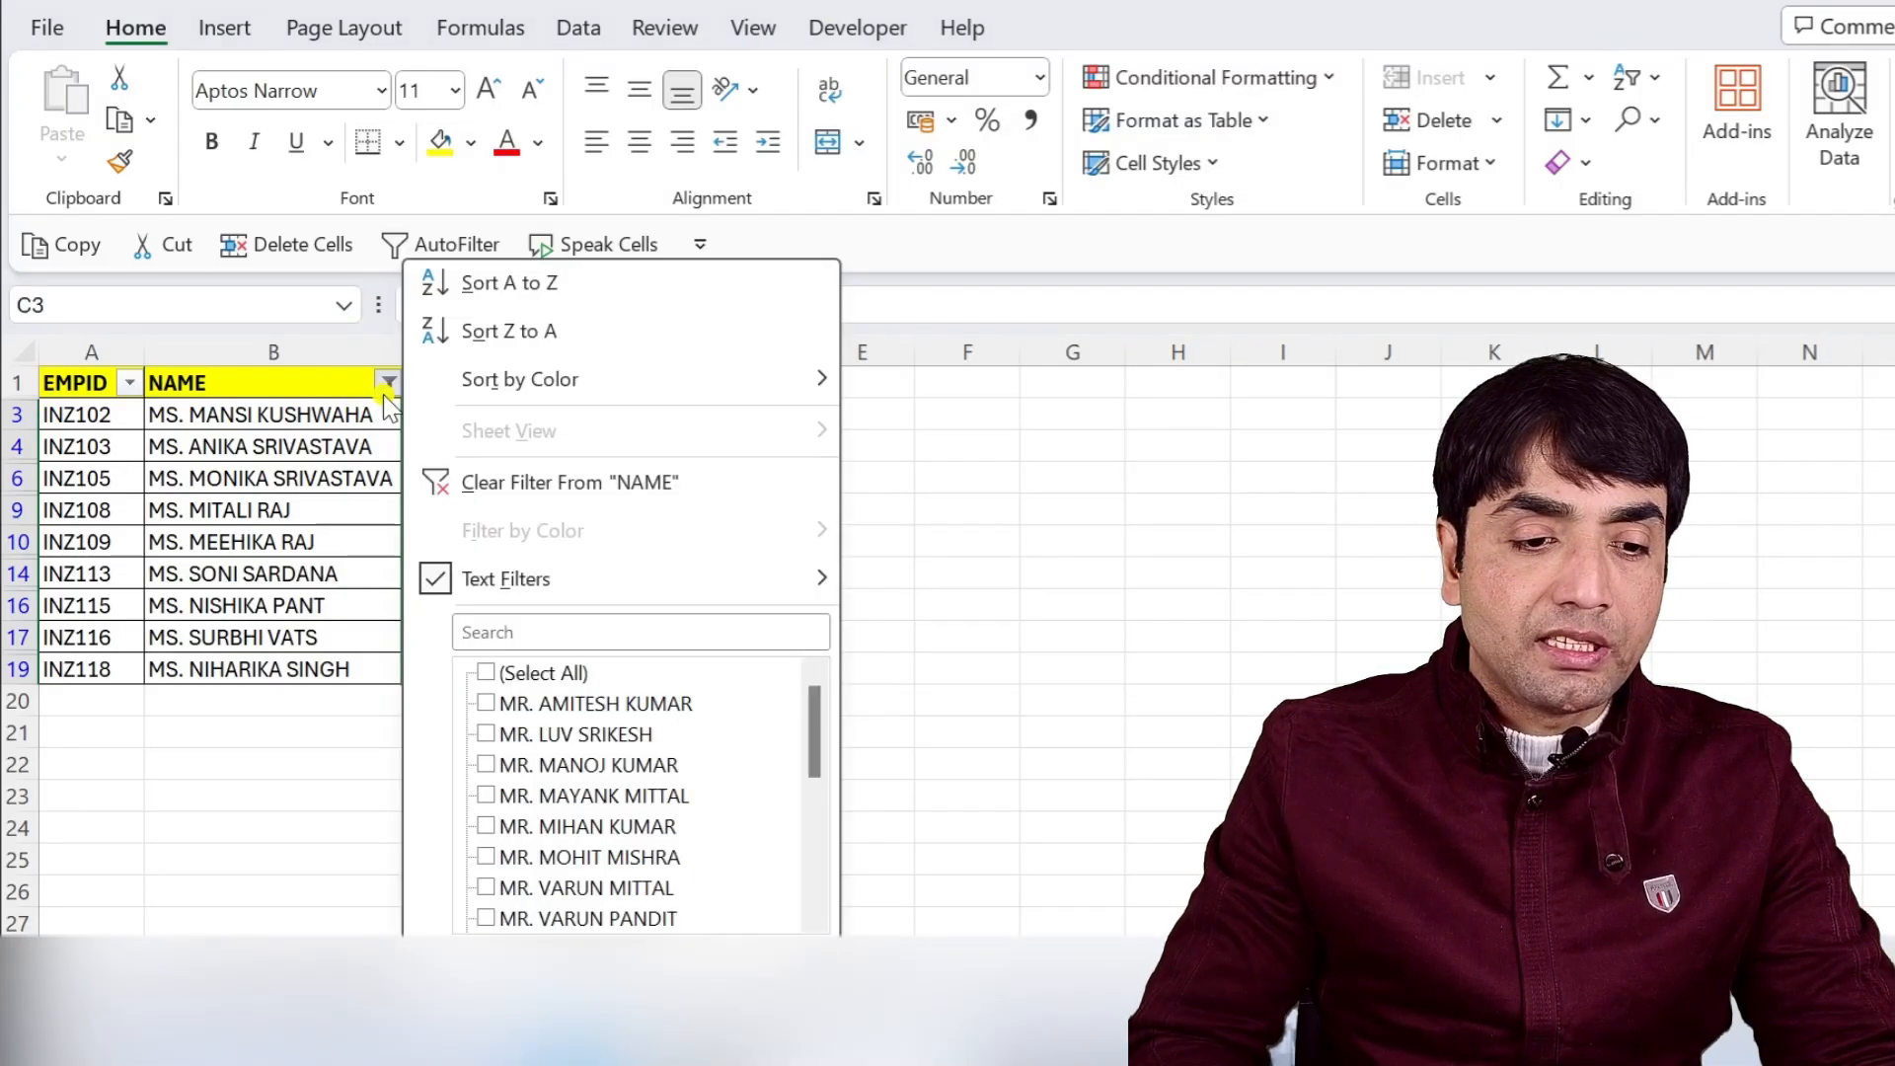
left_click(483, 483)
left_click(275, 477)
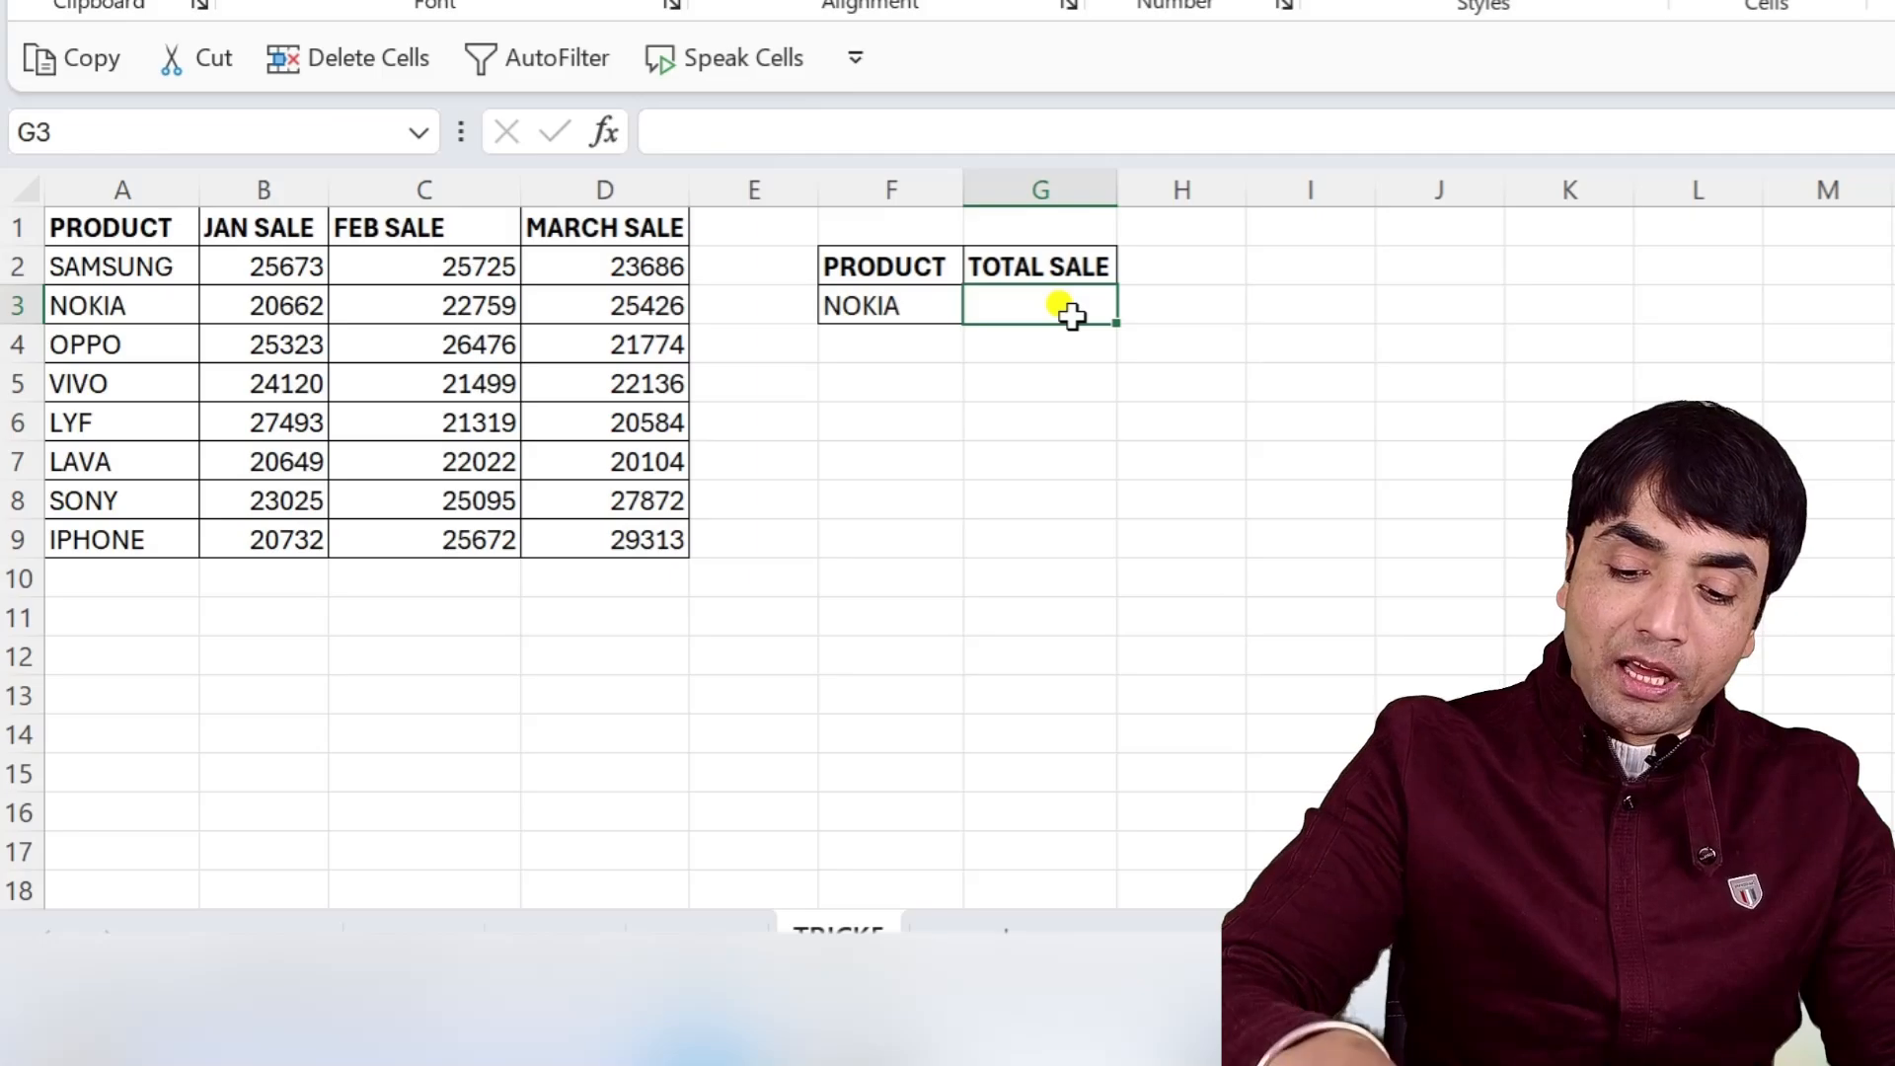
In G3, enter =LOOKUP(F3,A2:A9,B2:B9+C2:C9+D2:D9) to return the product's total sale across three months.
type("=LOOKUP(")
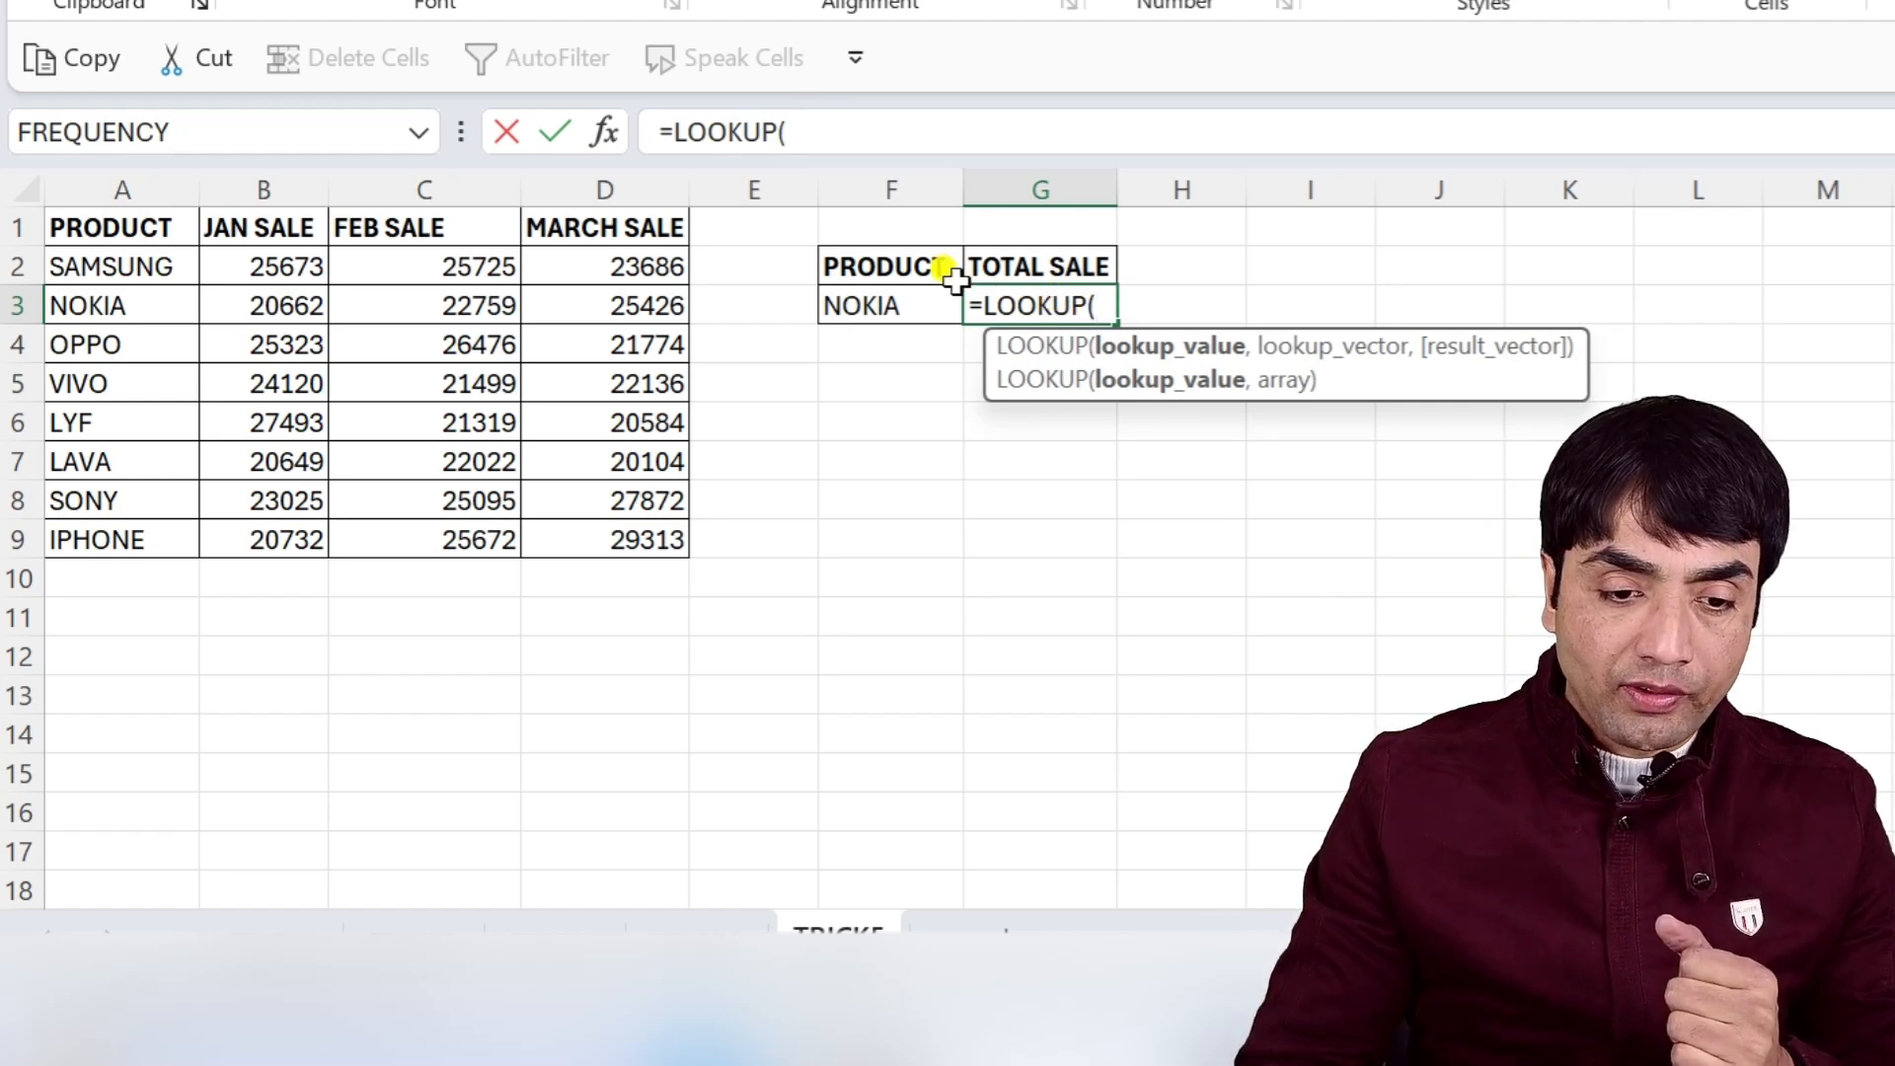
left_click(896, 305)
type(",")
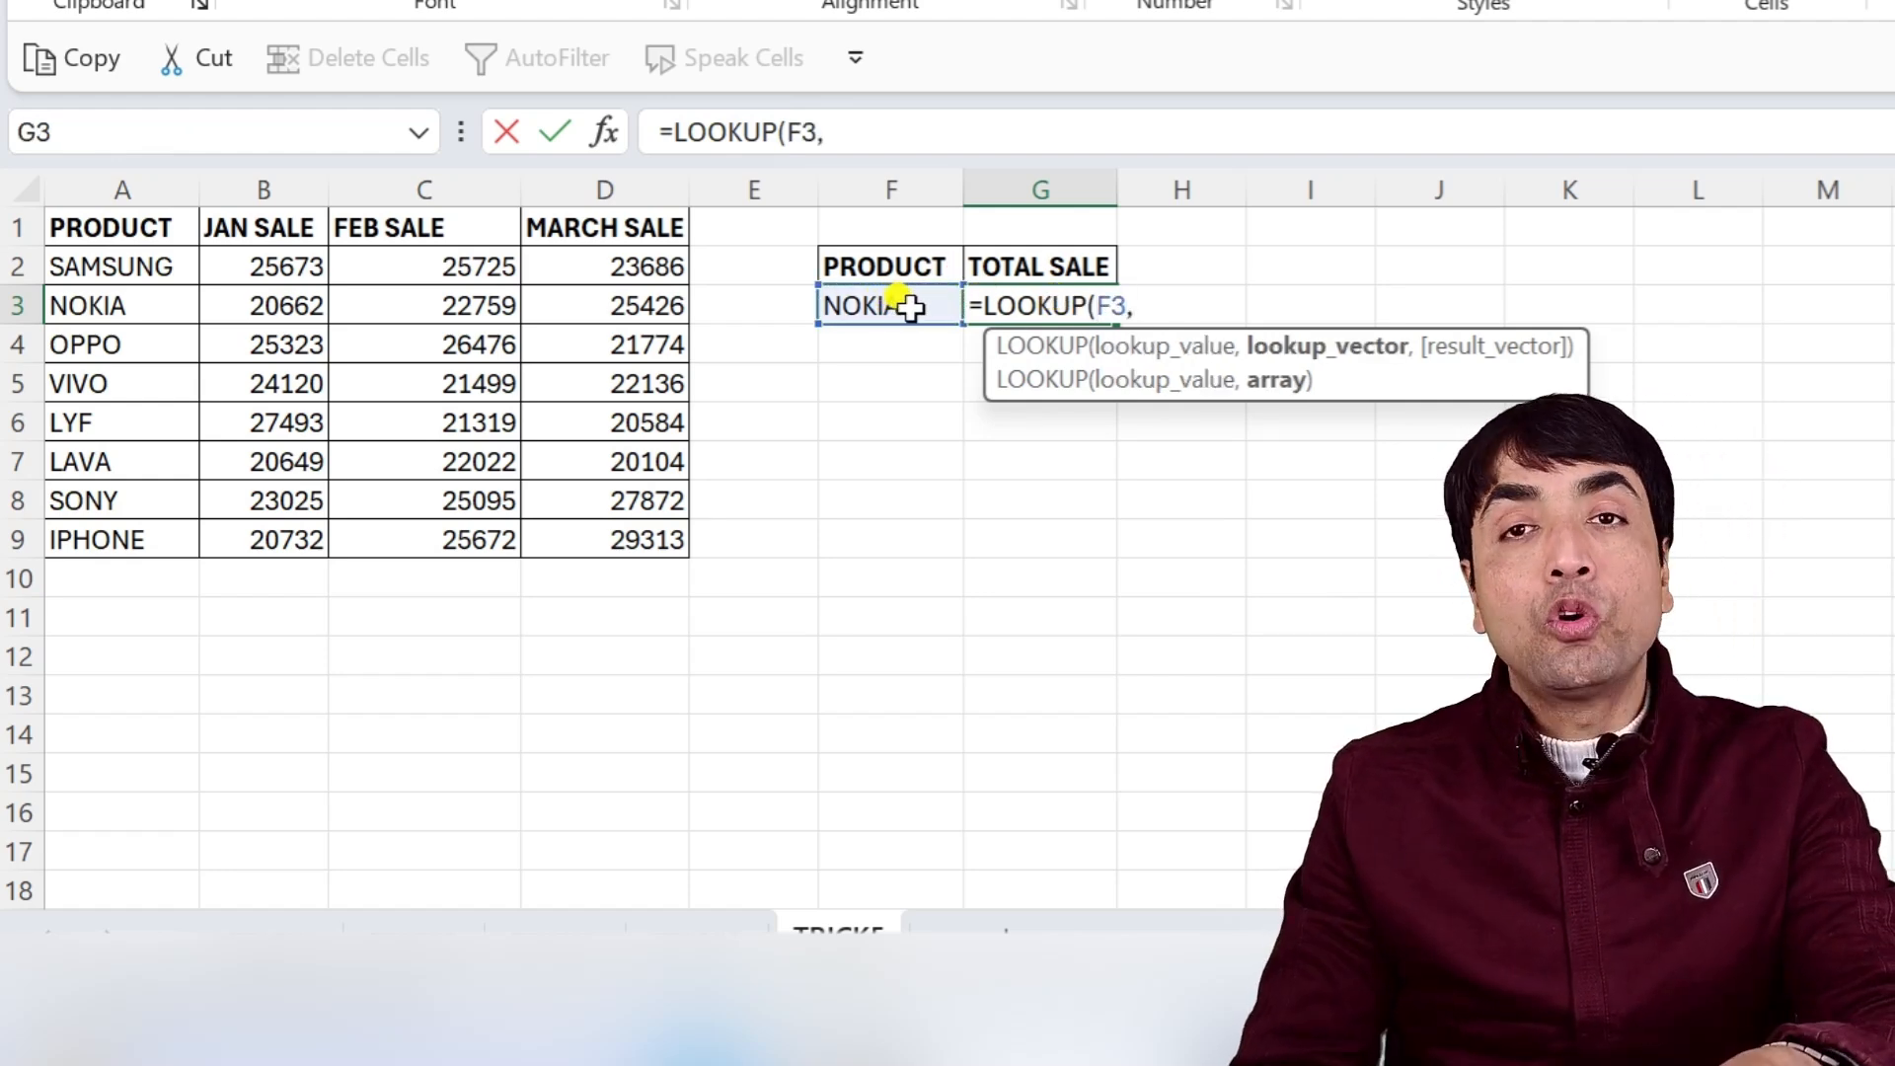
left_click_drag(79, 266, 87, 540)
type(",")
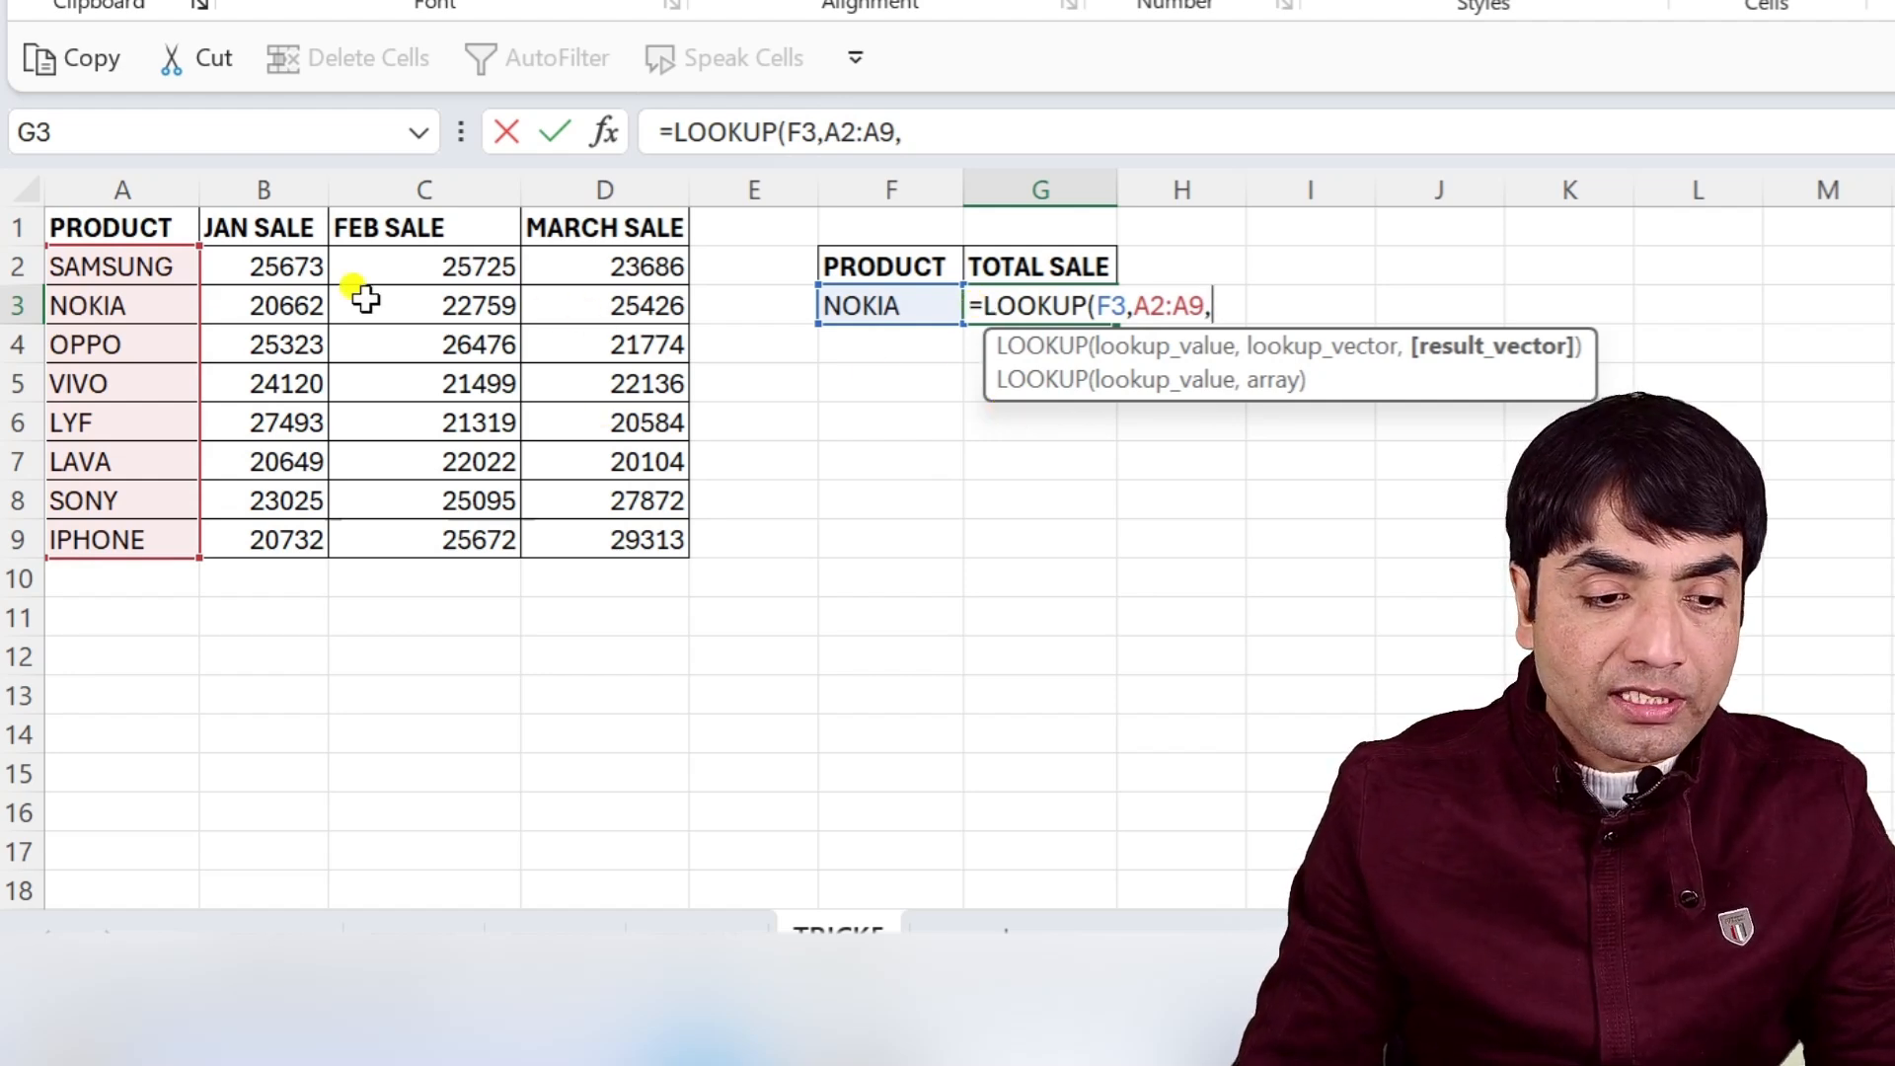
left_click_drag(287, 262, 299, 536)
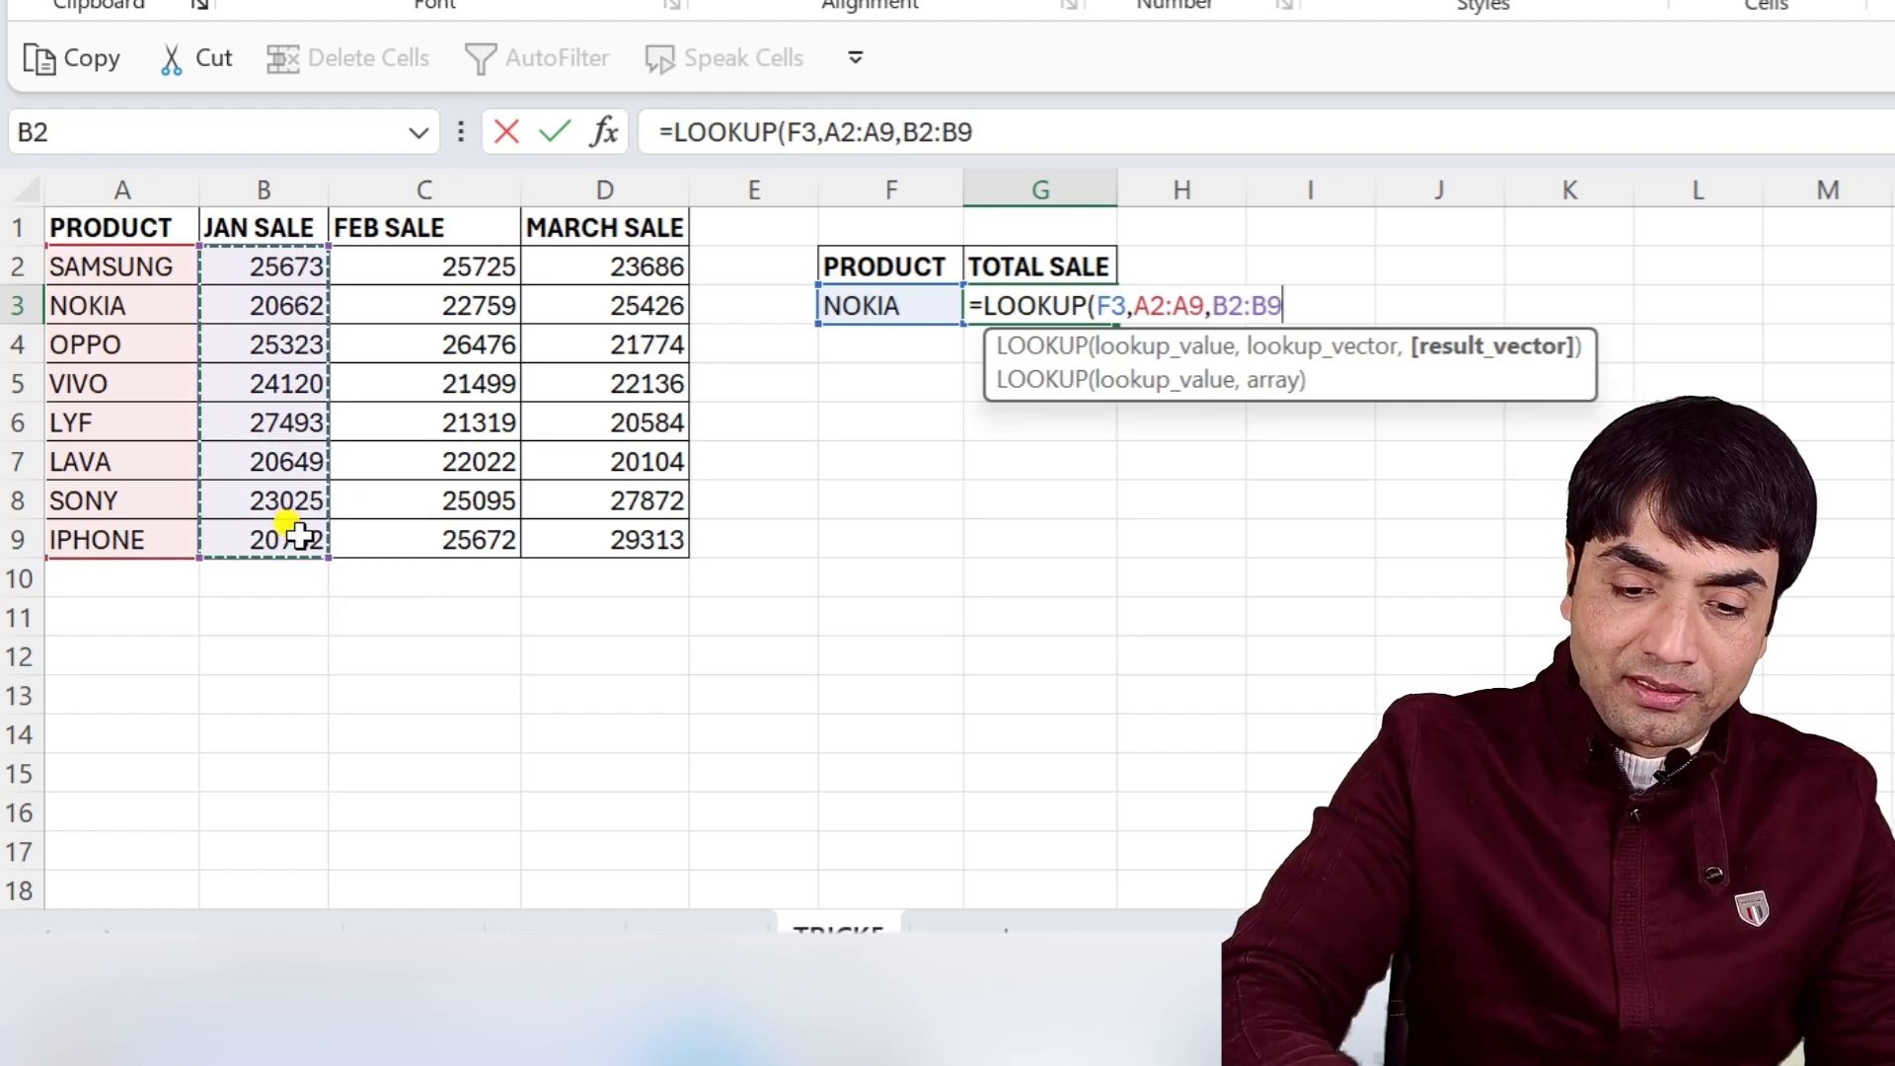
type("+")
left_click_drag(410, 273, 453, 518)
type("+")
left_click_drag(655, 264, 664, 537)
type(")")
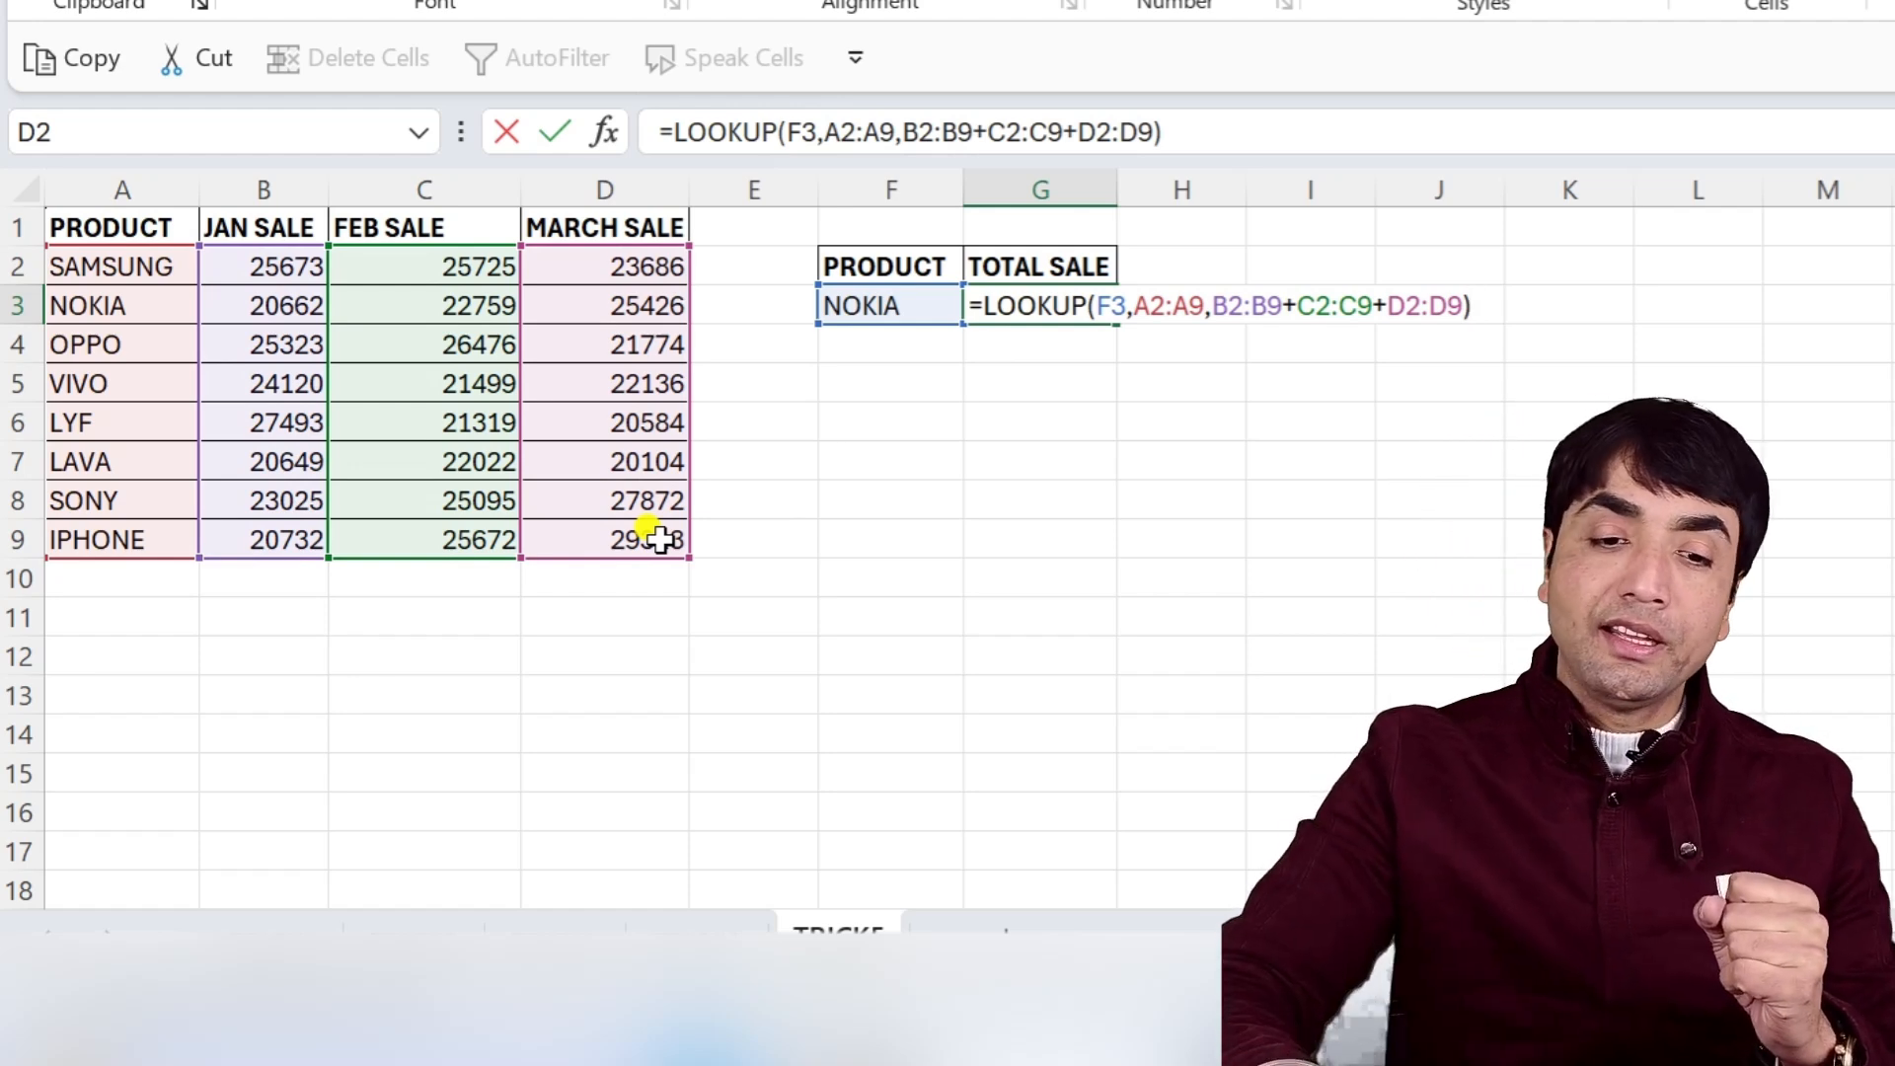
key("Return")
double_click(1096, 306)
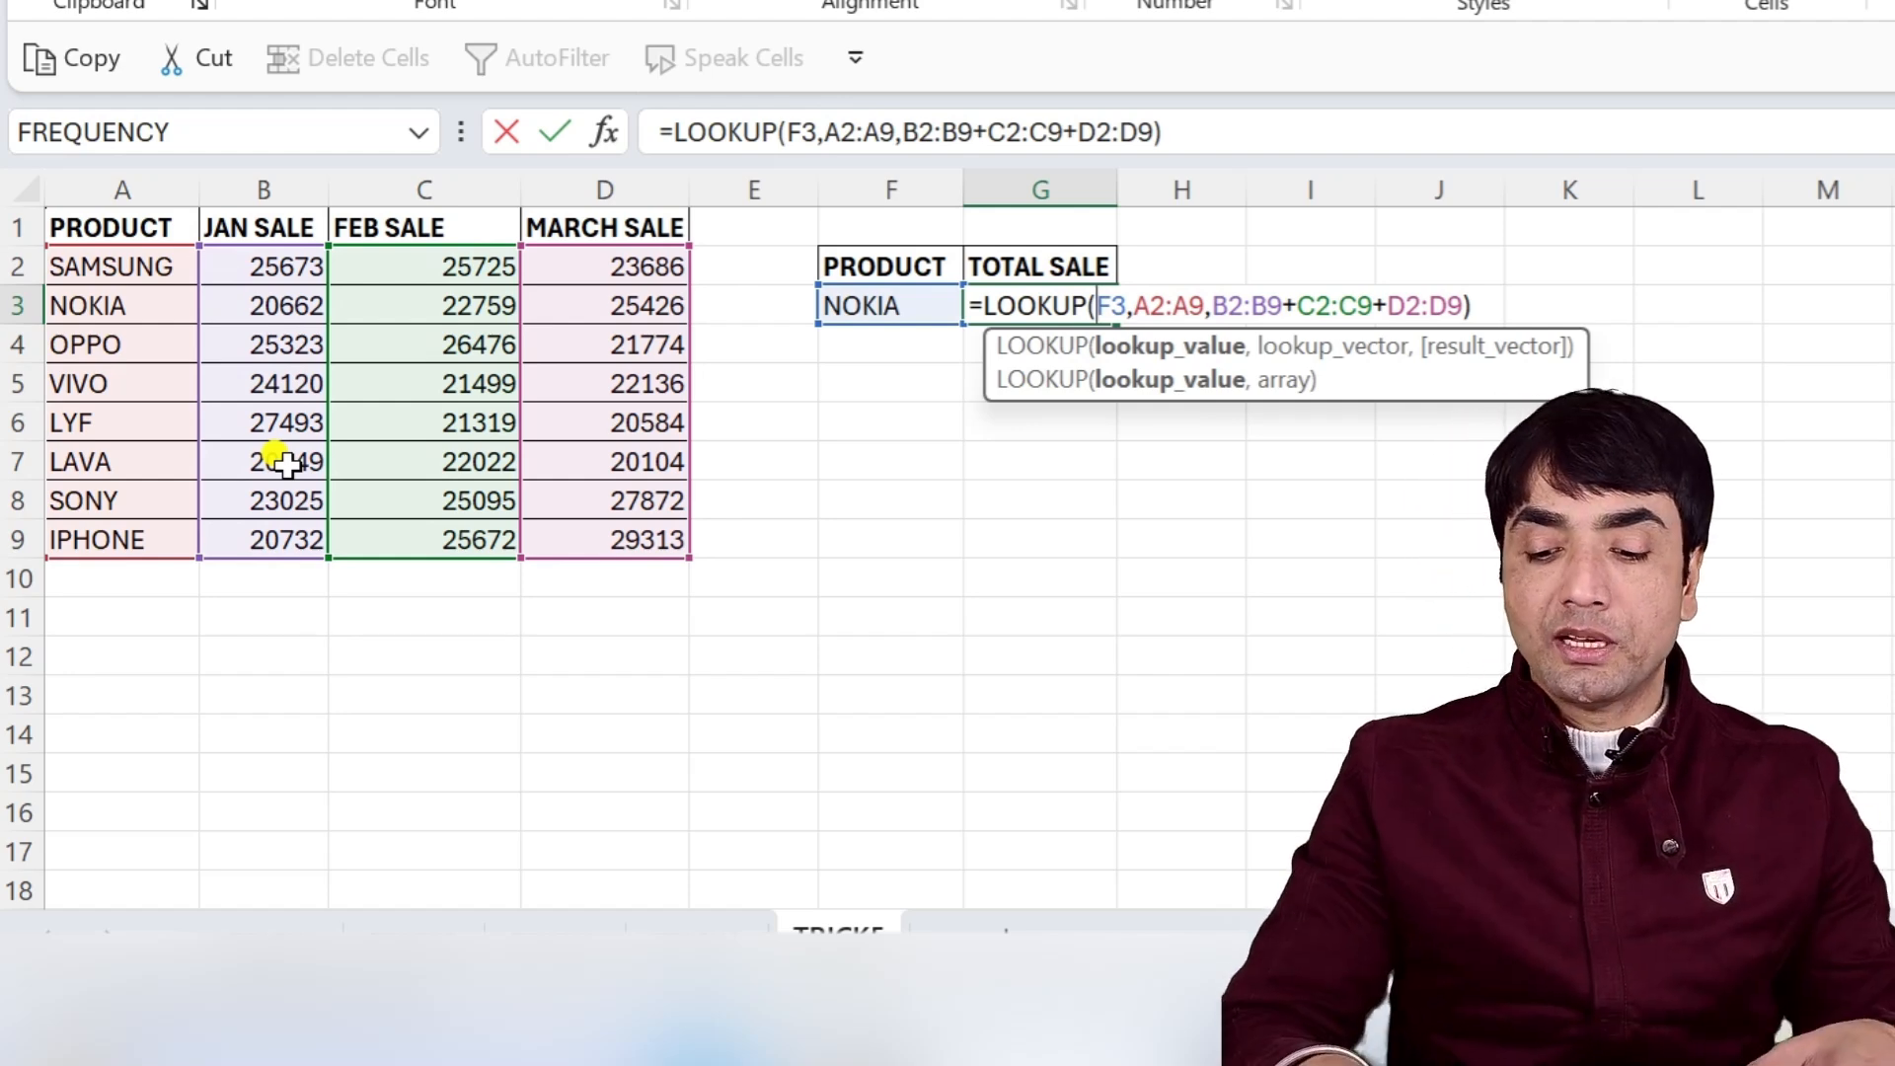
key("Return")
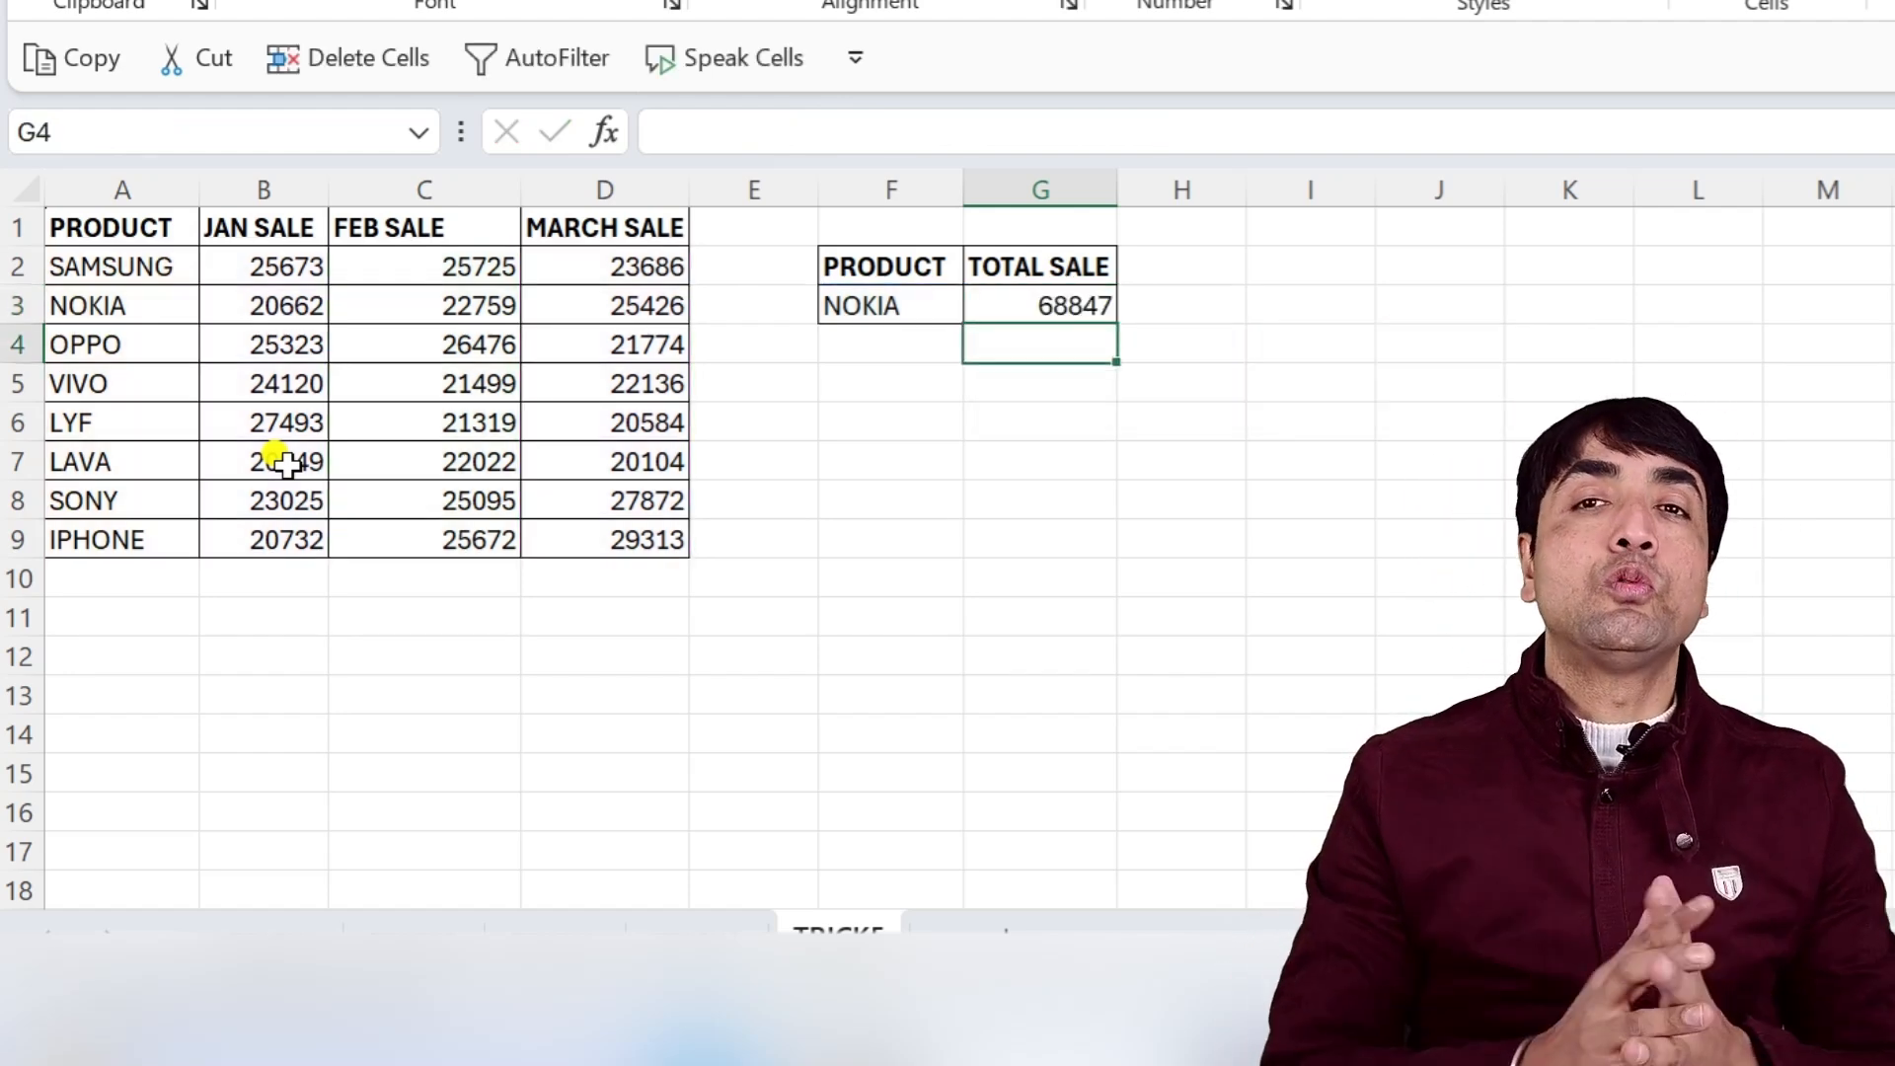